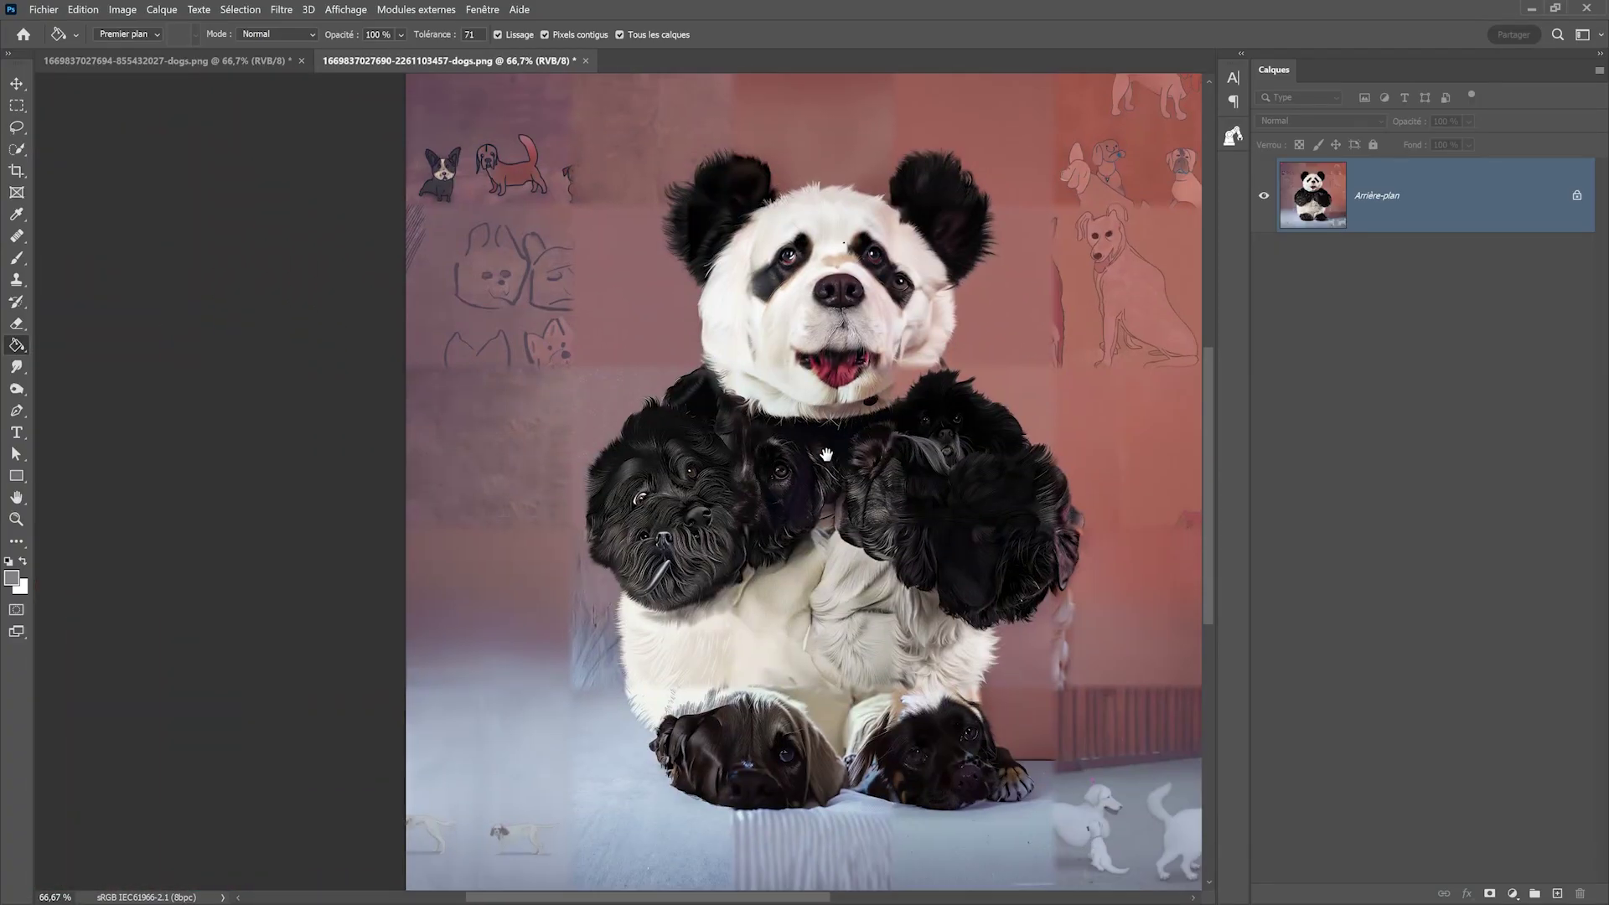
Step: Zoom the Photoshop canvas to 300% on the black dogs' faces
click(720, 483)
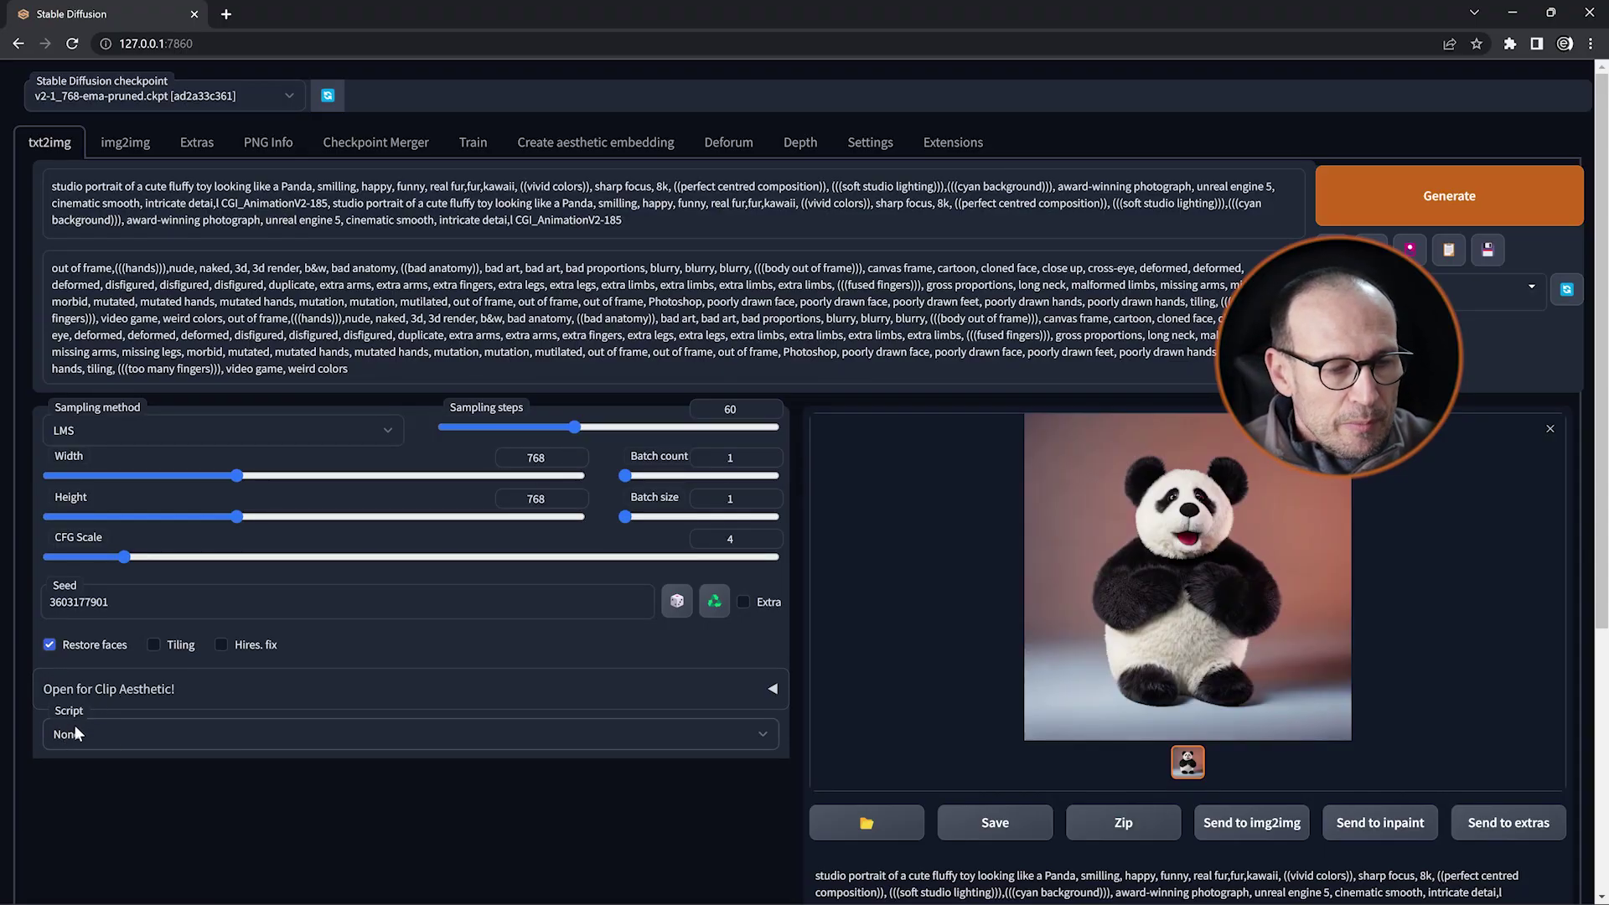
click(130, 735)
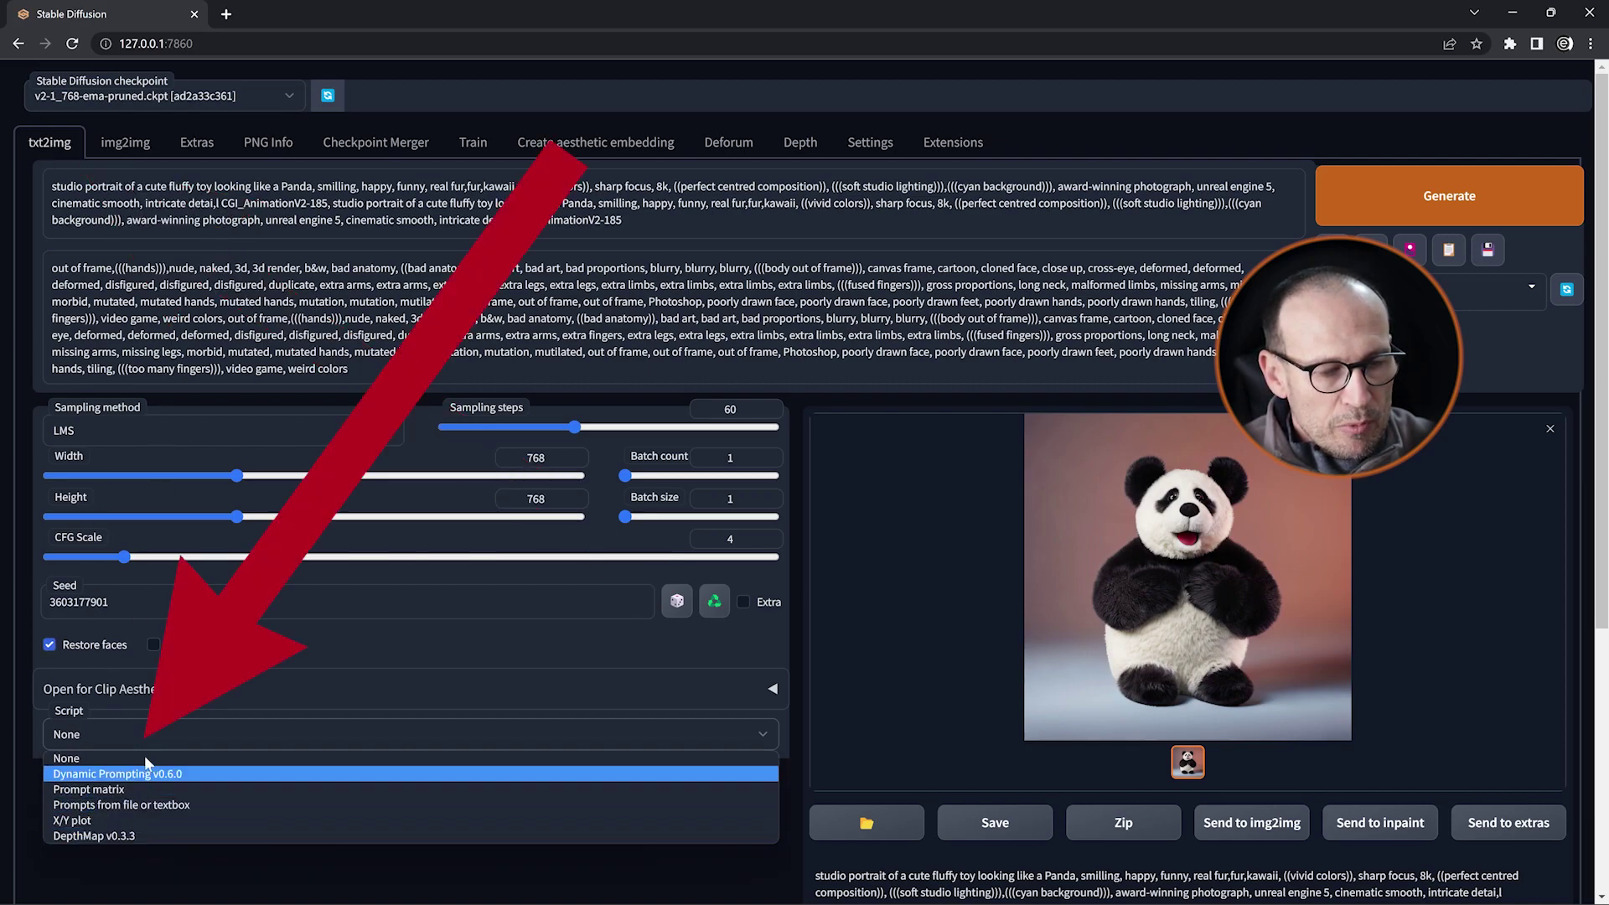
click(154, 737)
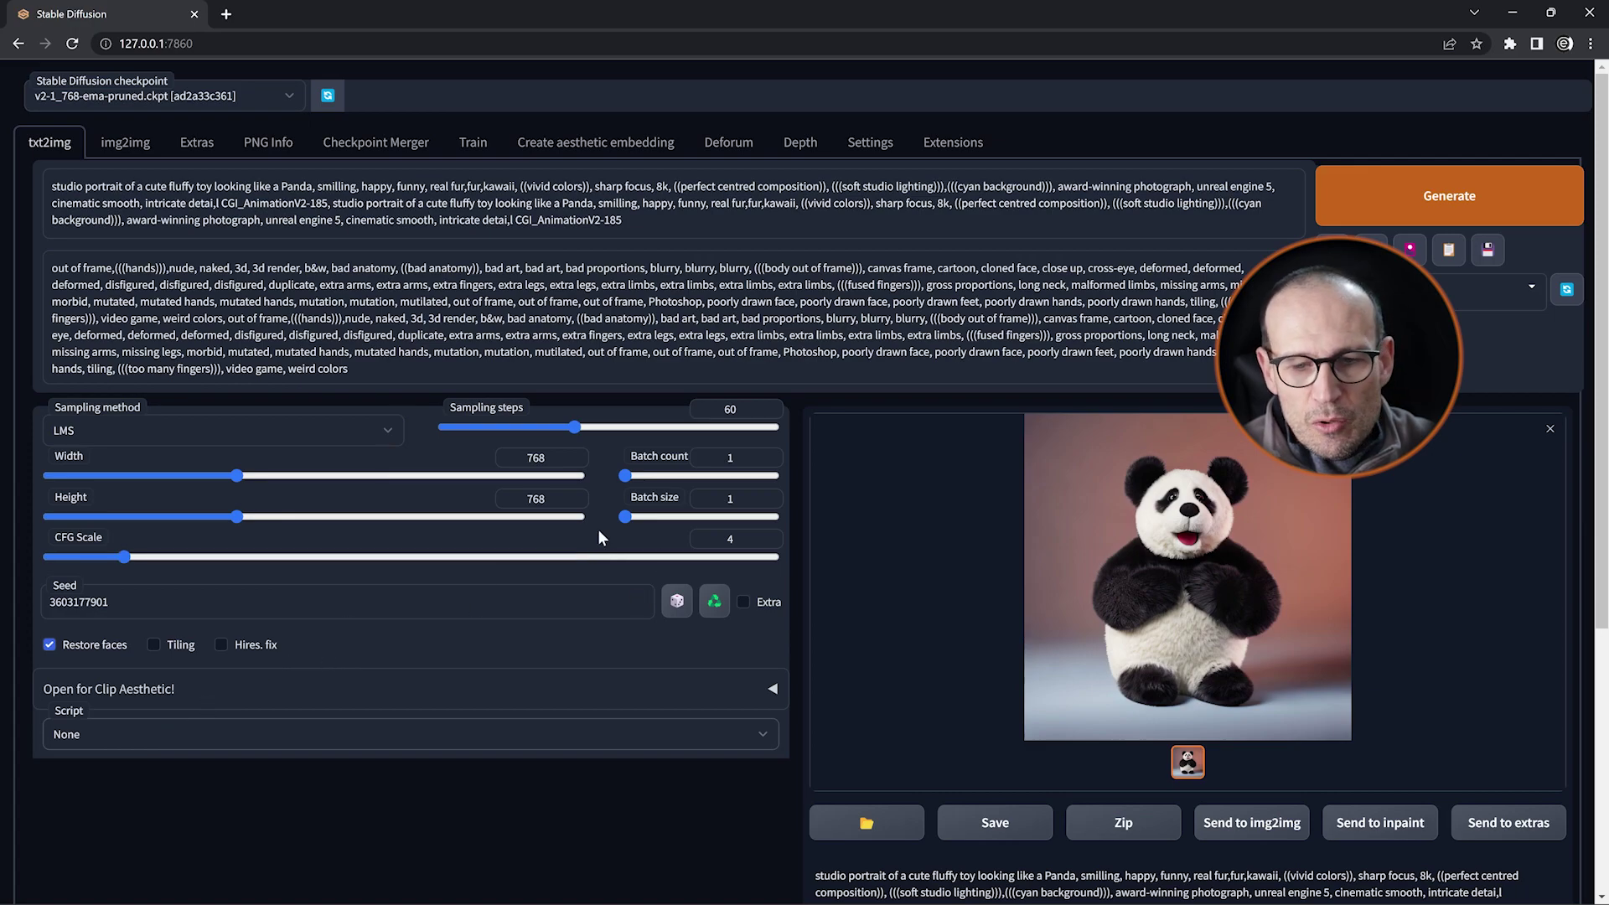
Step: Send the generated stuffed panda to img2img and choose the SD upscale script
click(1238, 826)
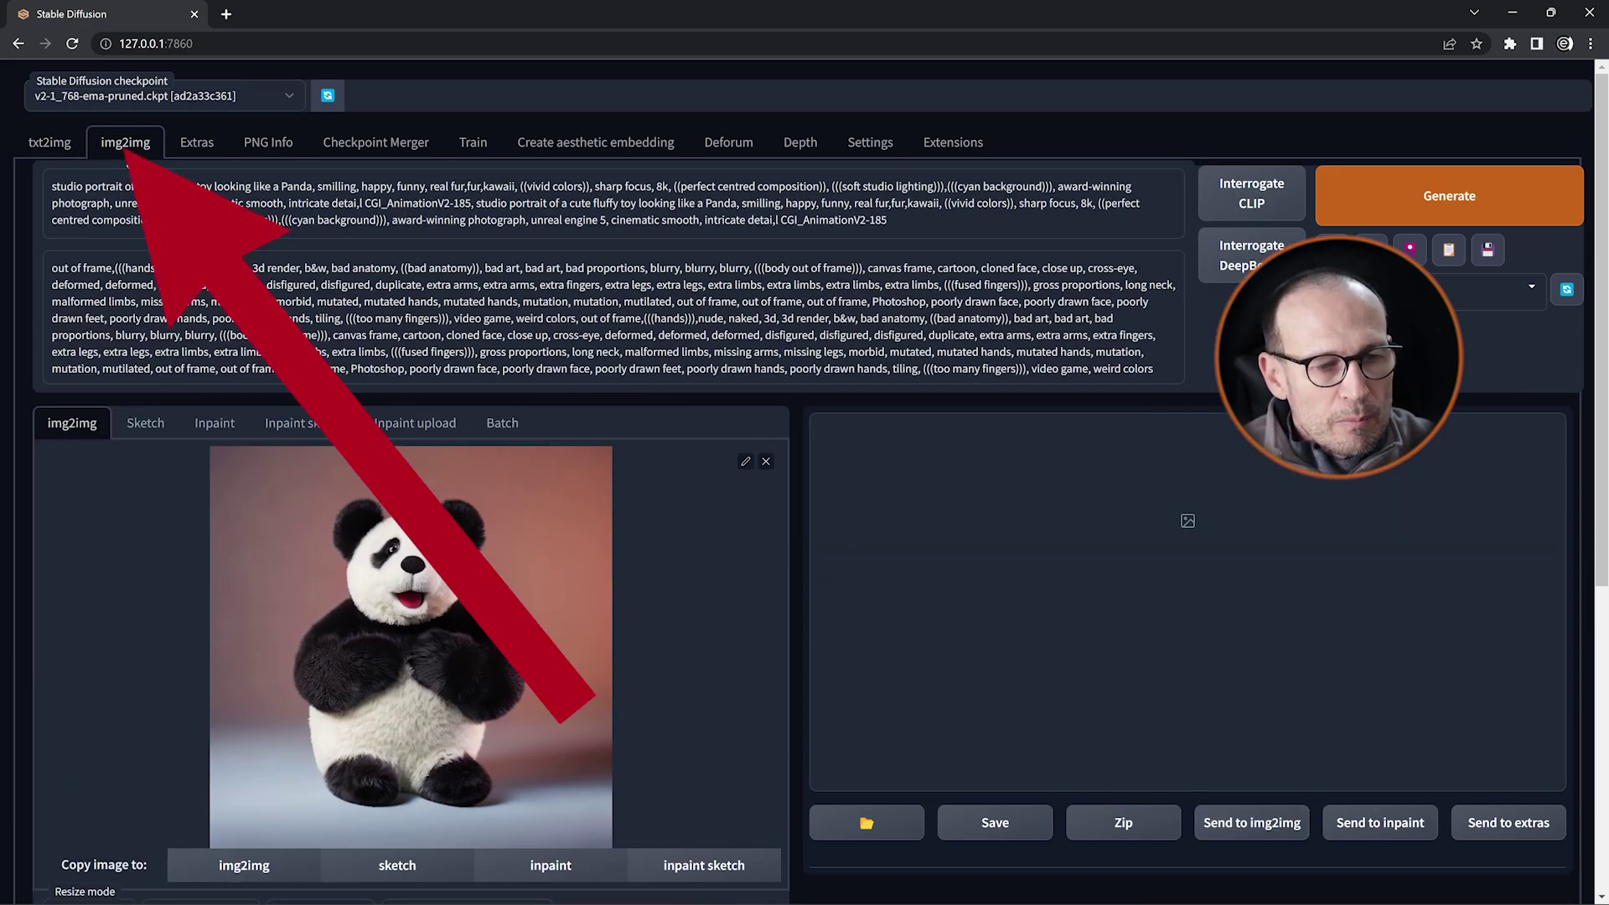
scroll(298, 545, down, 6)
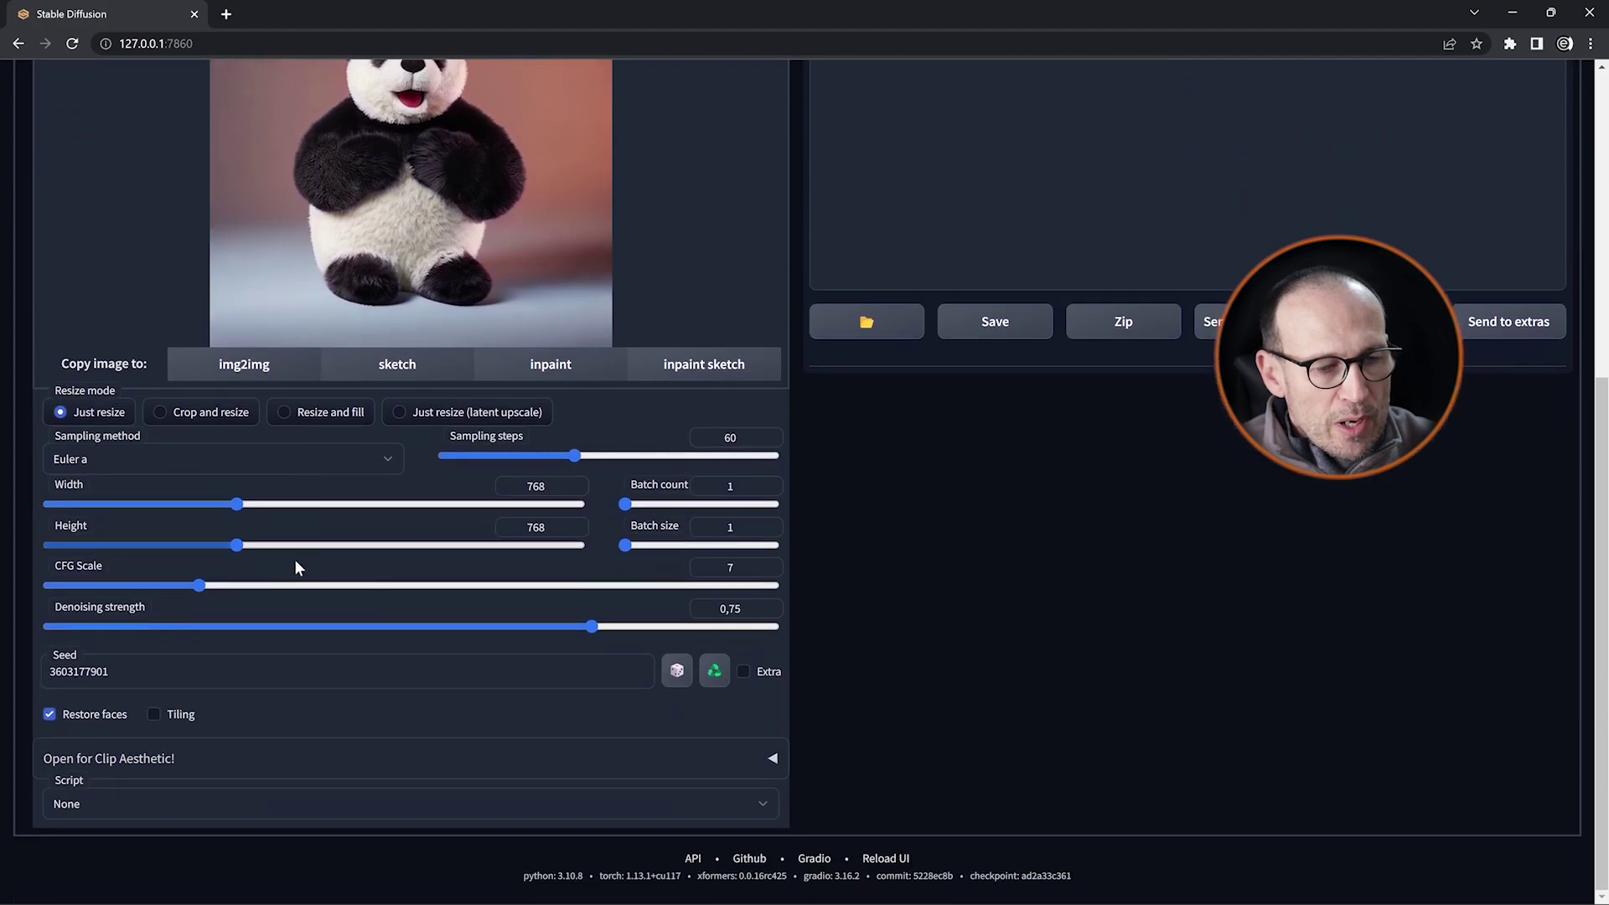
click(119, 800)
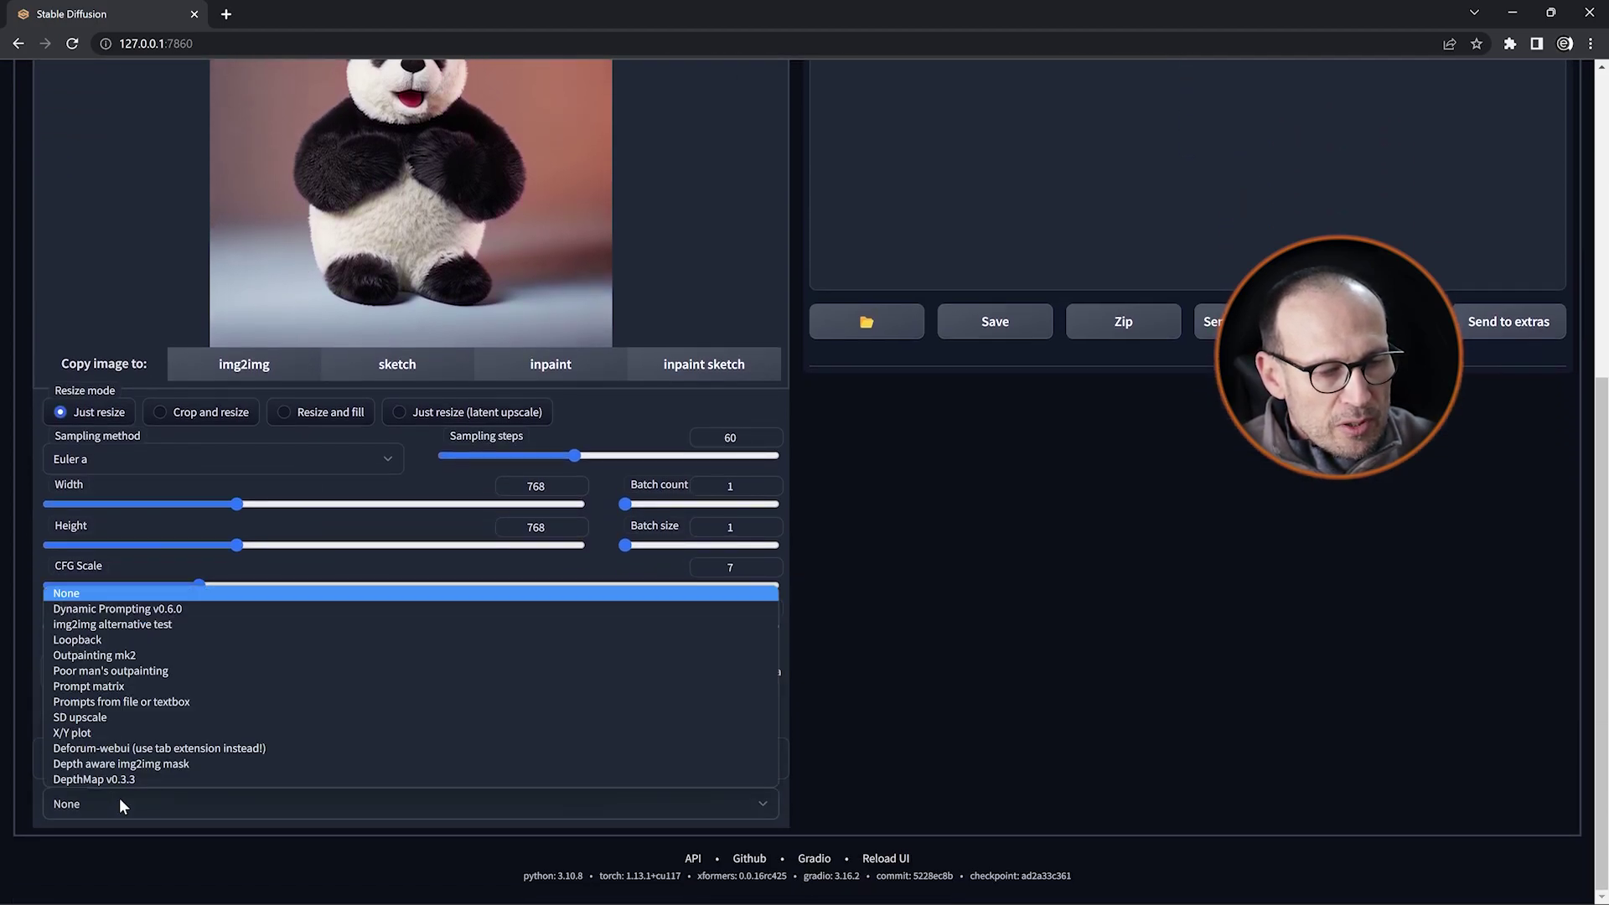
click(113, 717)
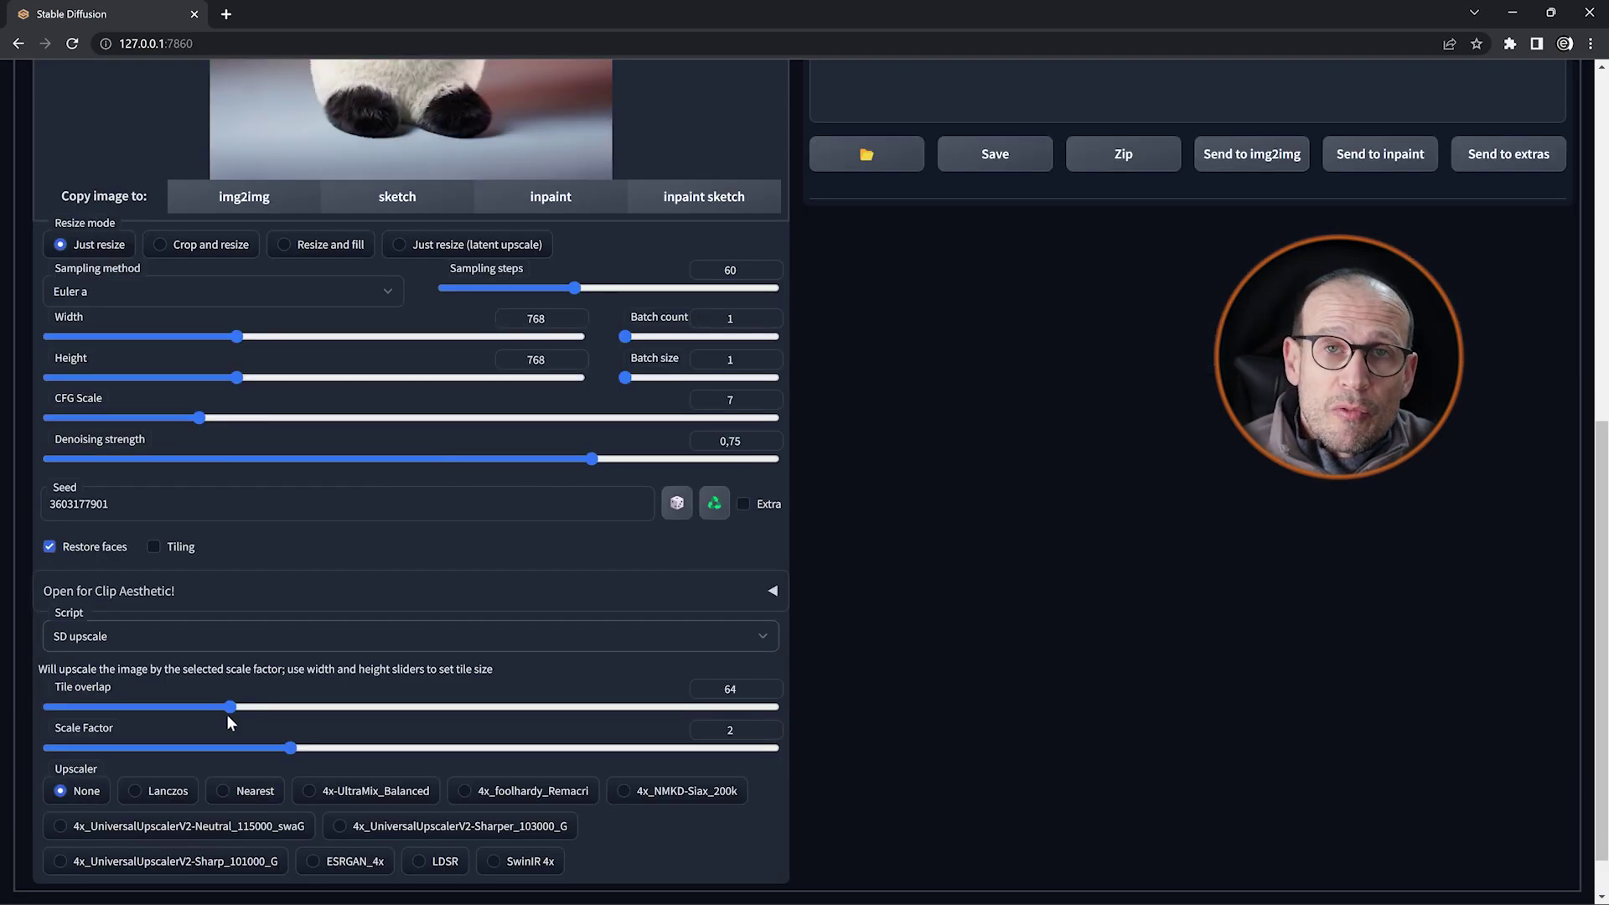
scroll(257, 656, up, 8)
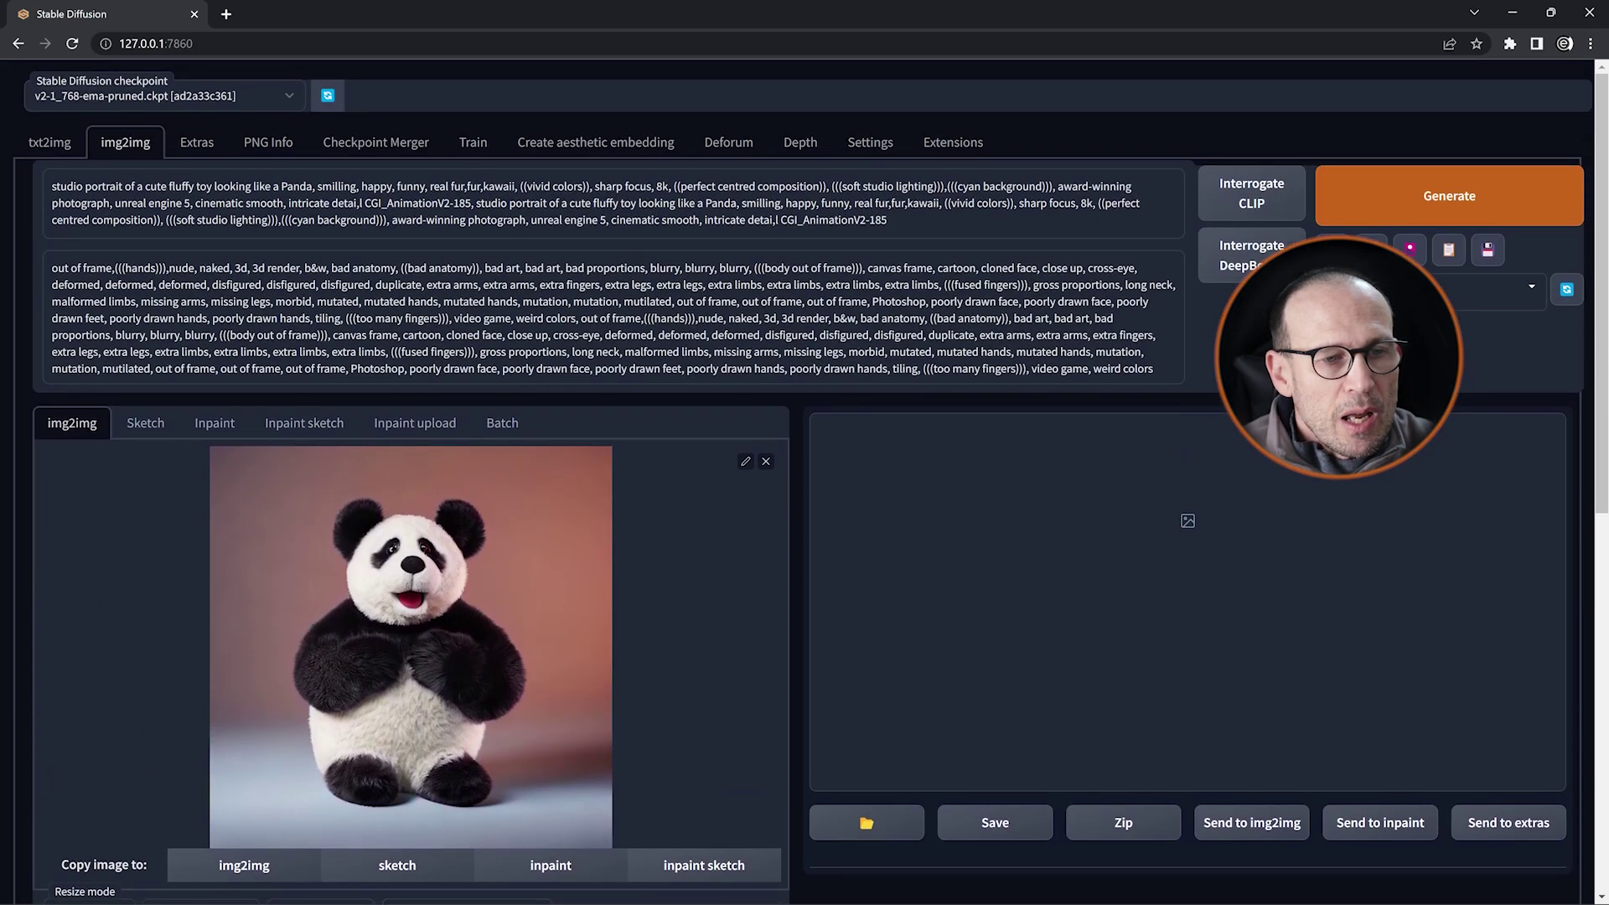
scroll(479, 510, down, 6)
scroll(479, 511, down, 2)
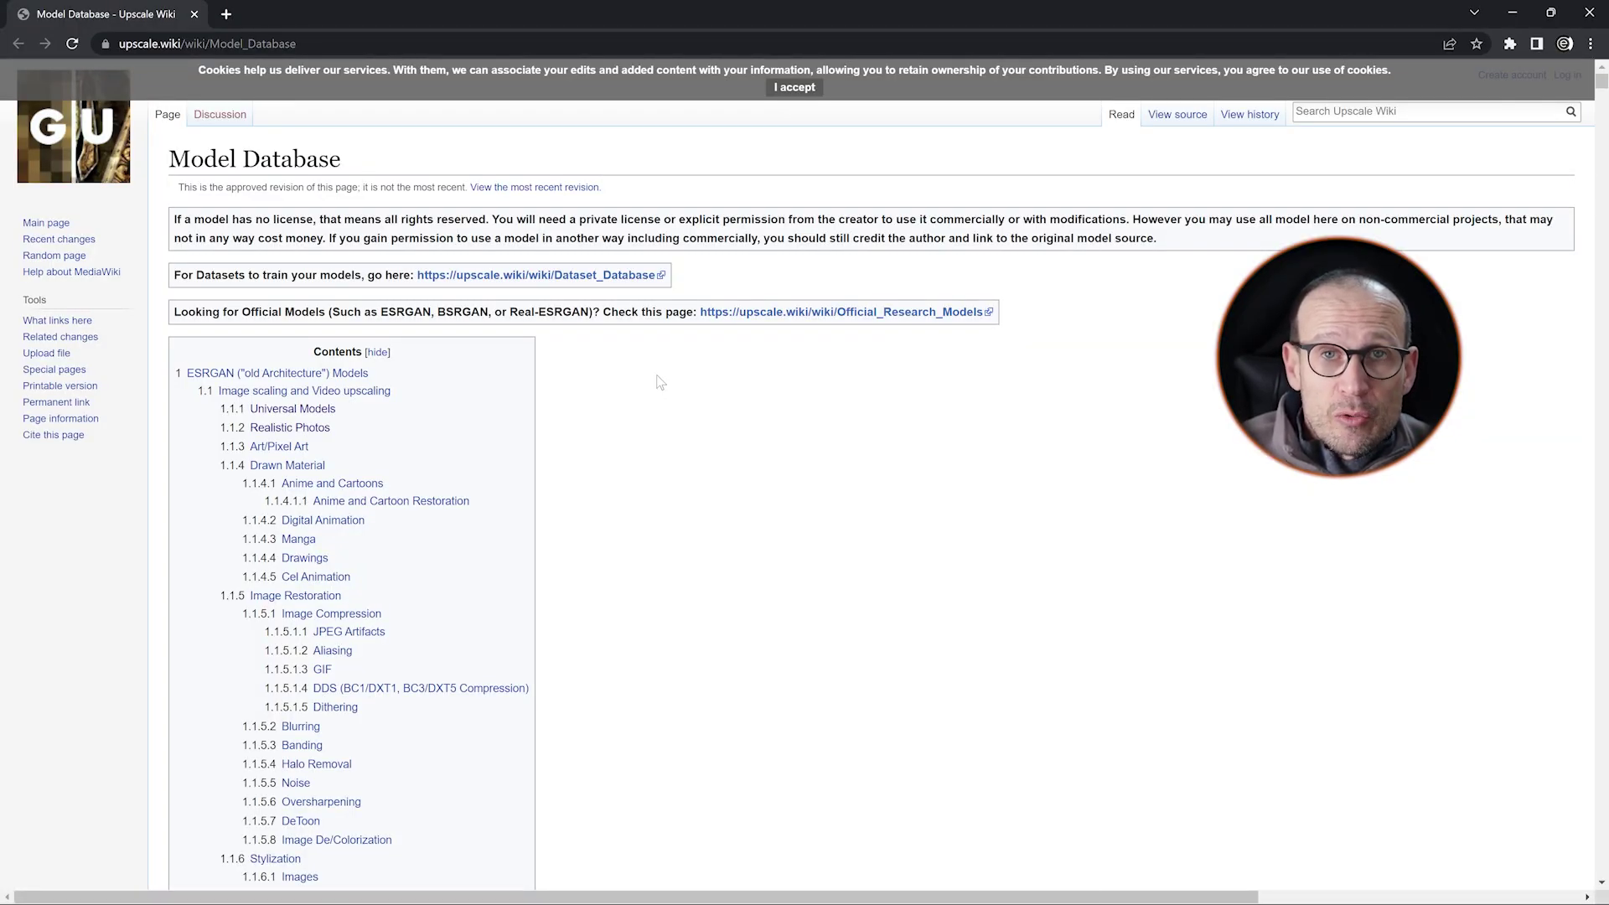
Step: Scroll through the Model Database's Contents list of ESRGAN upscaler categories
scroll(476, 390, down, 3)
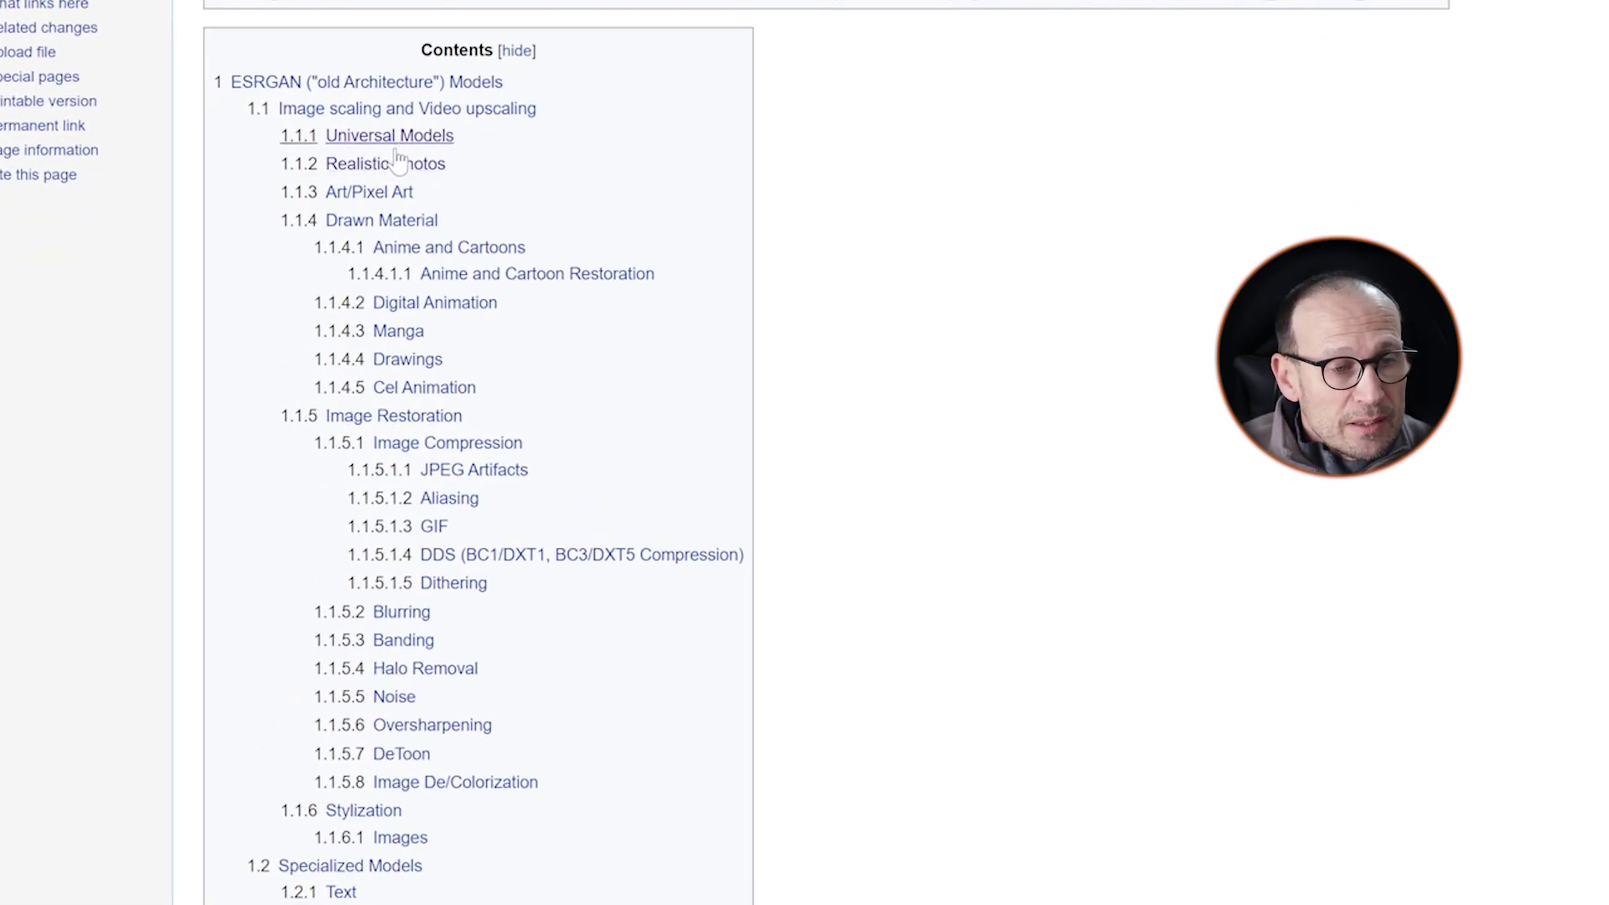
scroll(419, 478, down, 2)
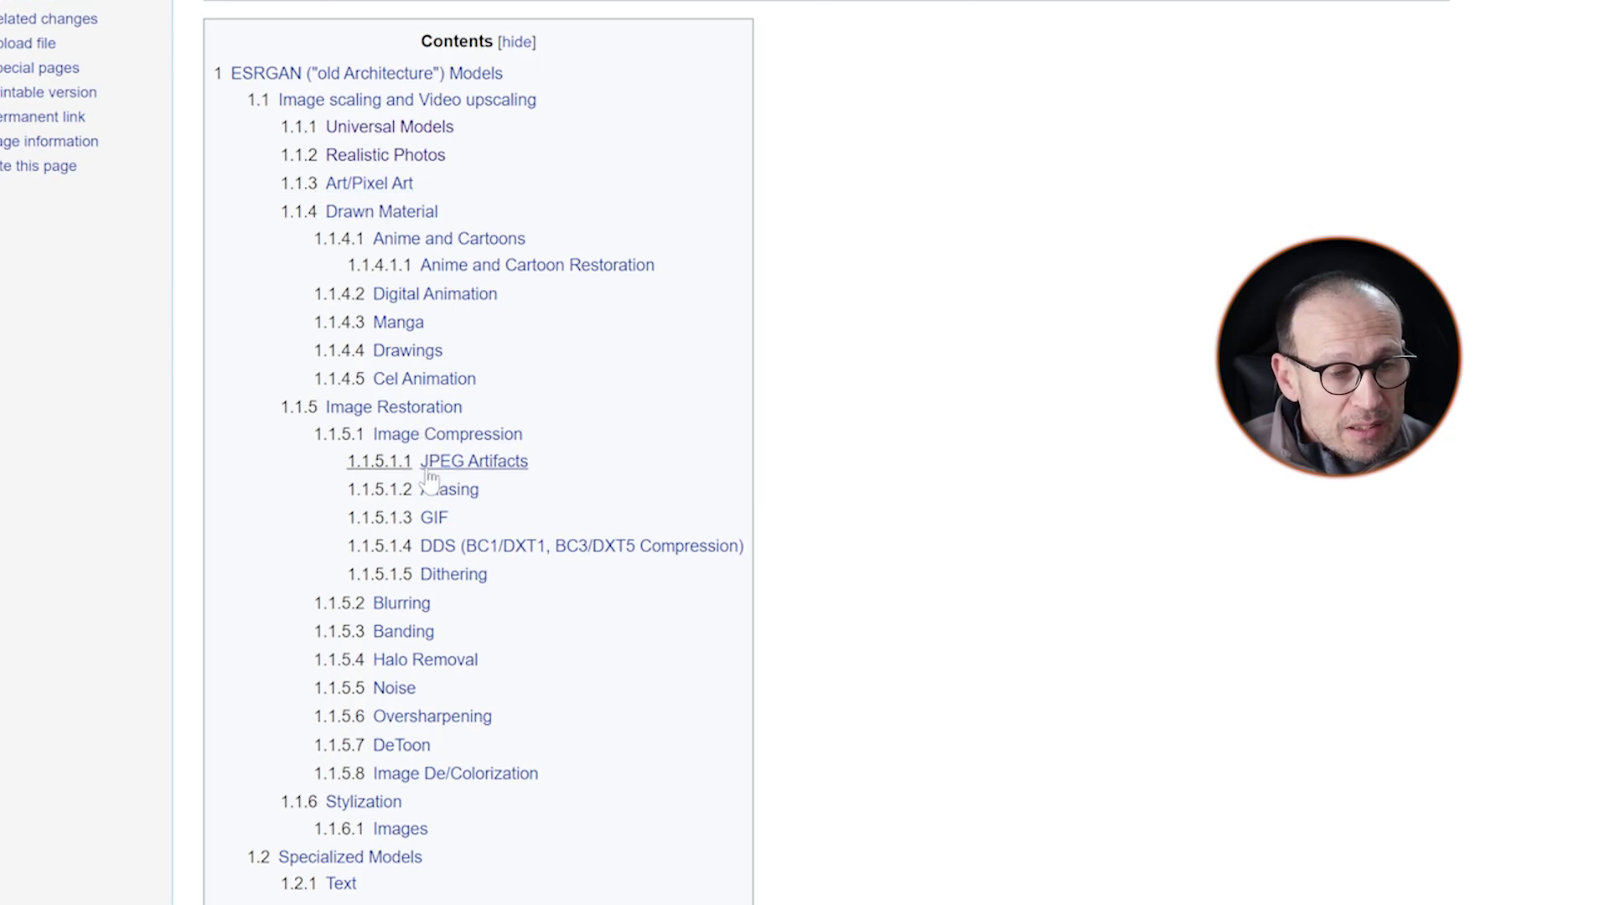
scroll(441, 506, up, 3)
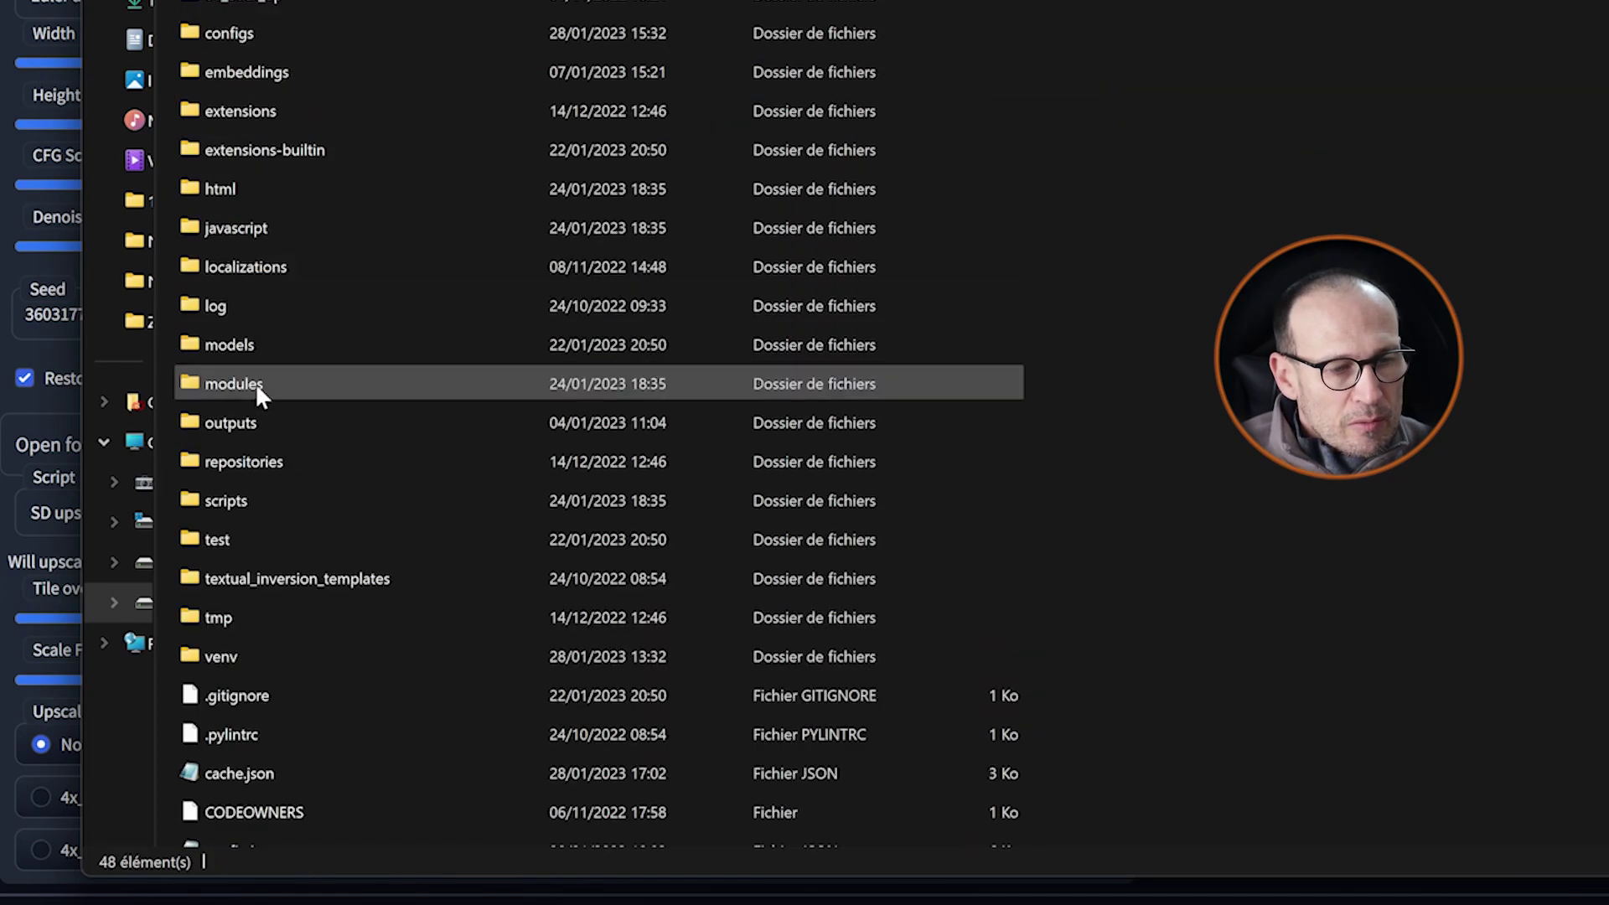
Step: Open models\ESRGAN in the stable-diffusion-webui folder to view the seven .pth upscalers
double_click(245, 346)
scroll(285, 185, up, 2)
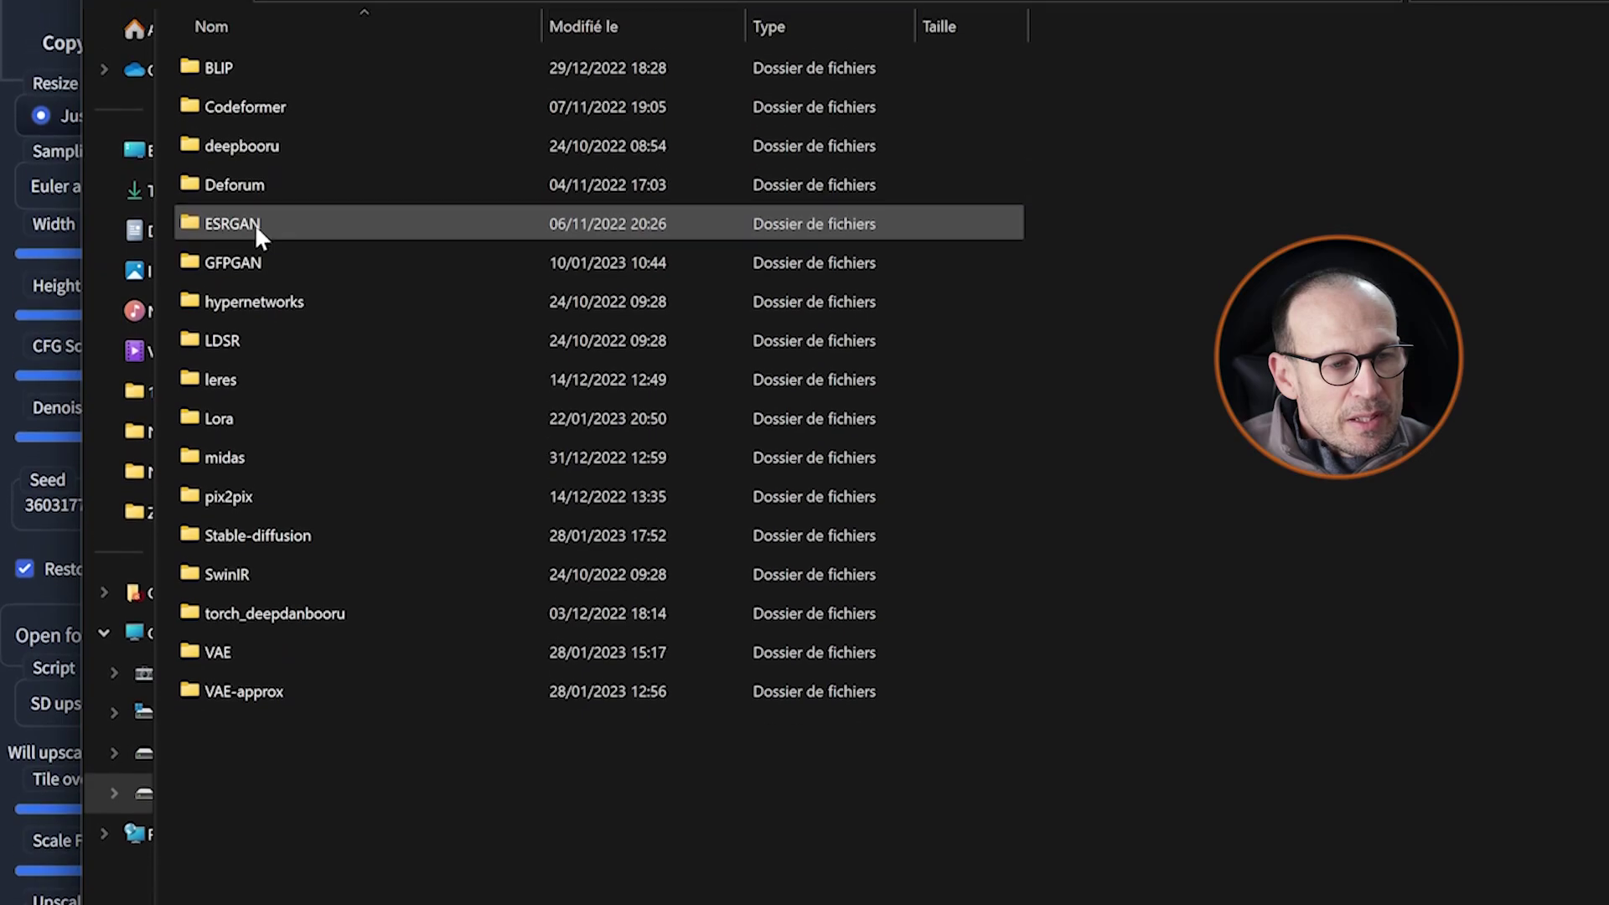
double_click(244, 248)
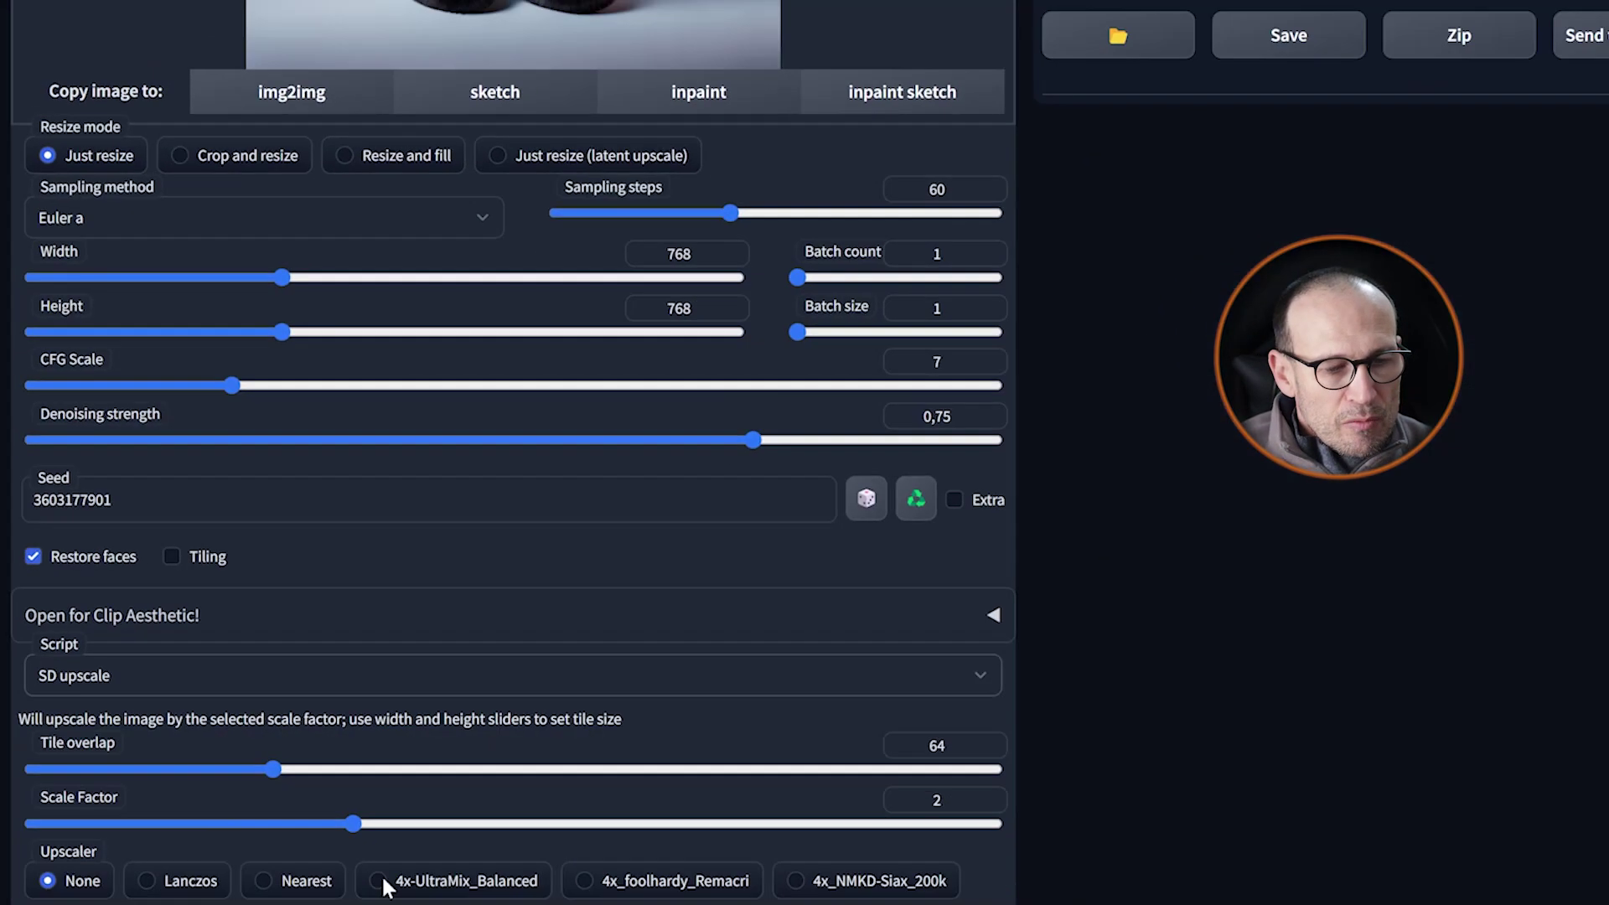
Step: Use the 4x-UltraMix_Balanced upscaler with scale factor 4, tile overlap 96 and random seed -1
click(309, 736)
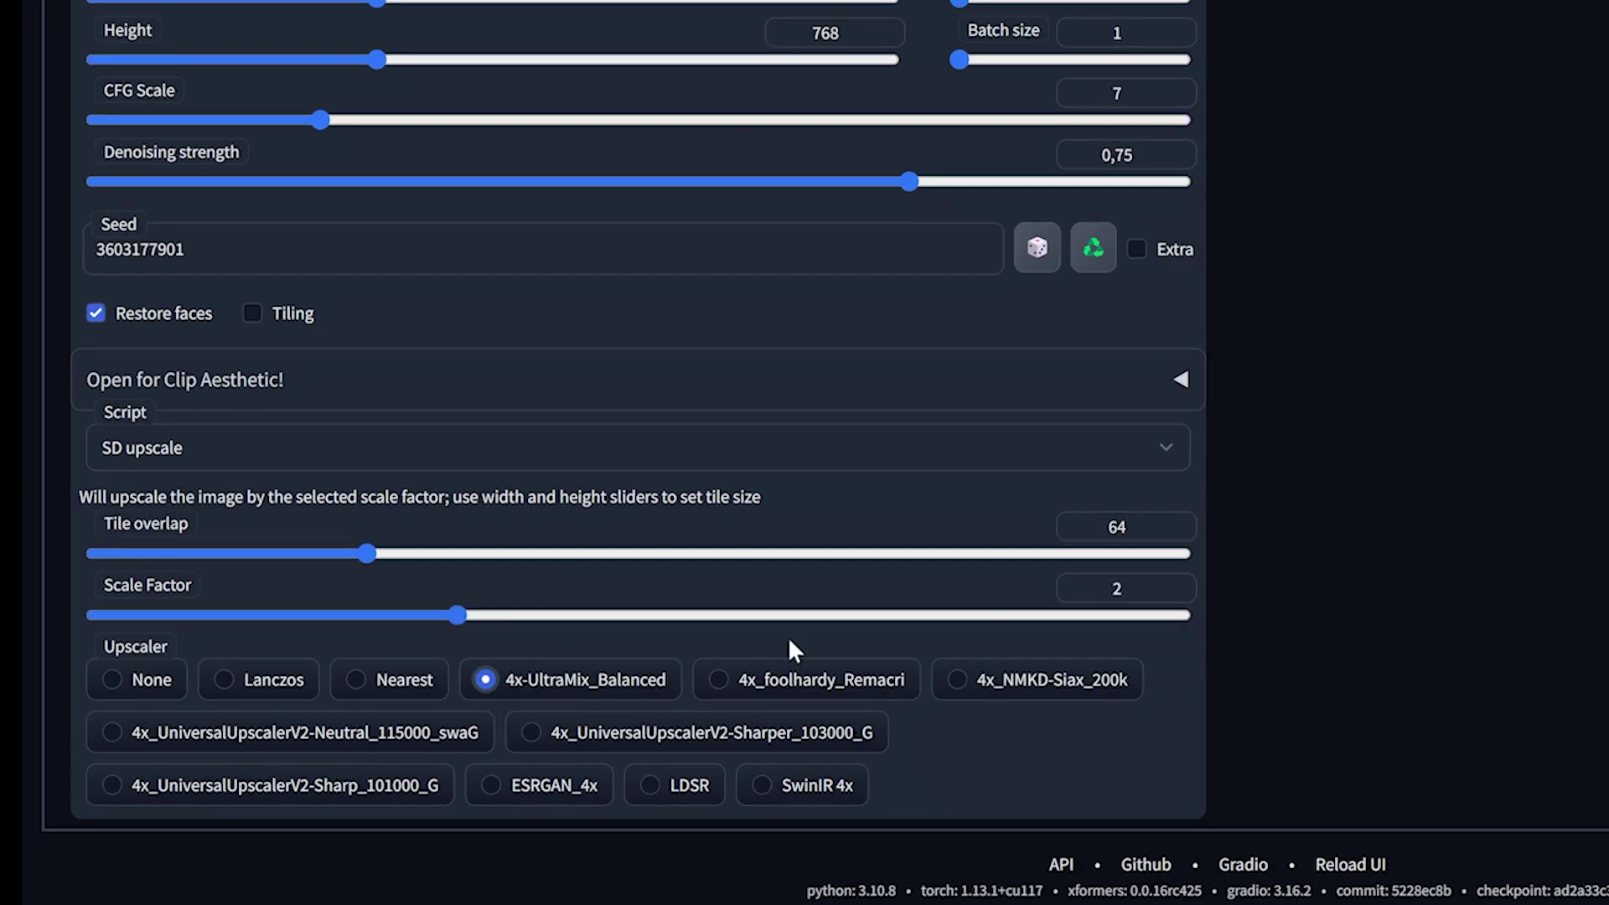
drag(457, 615, 1239, 618)
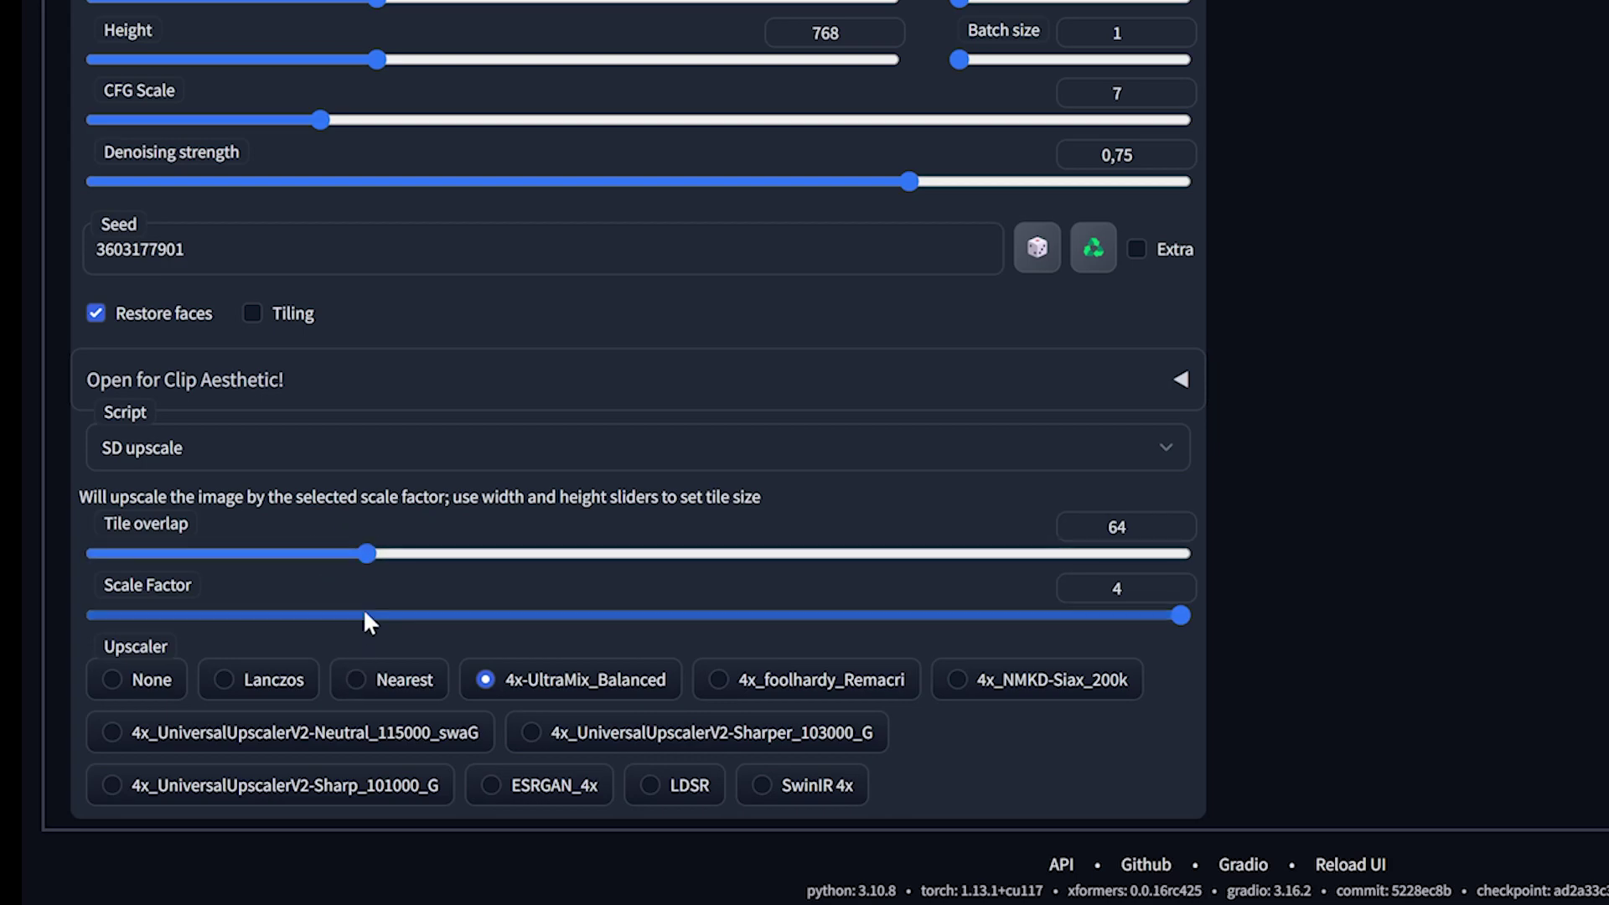
scroll(751, 334, up, 6)
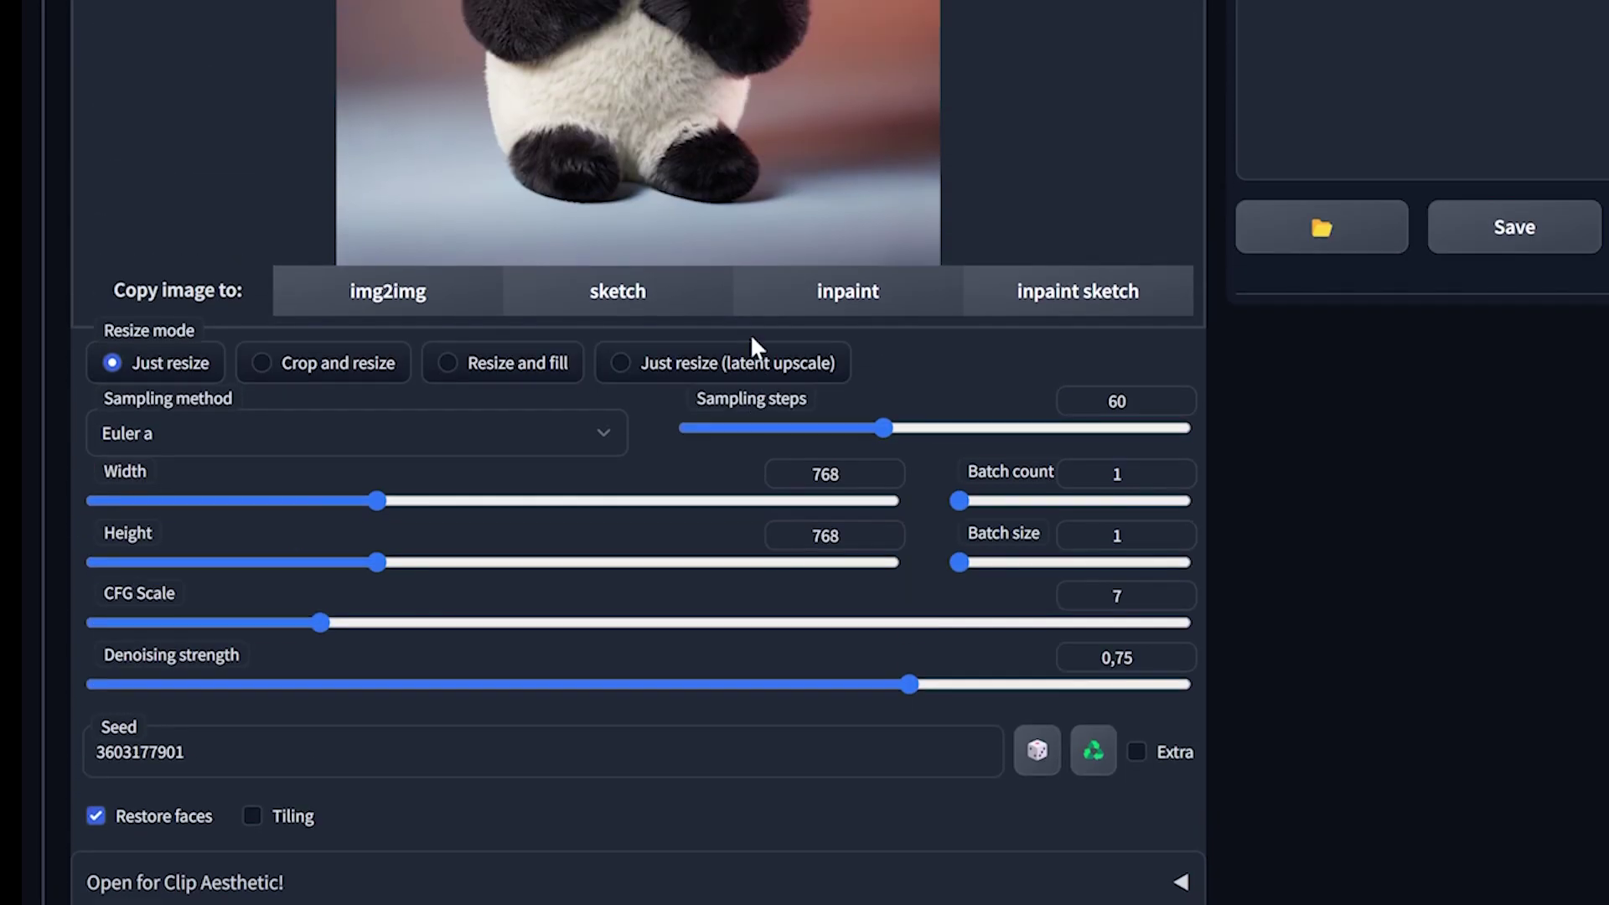
scroll(751, 333, up, 4)
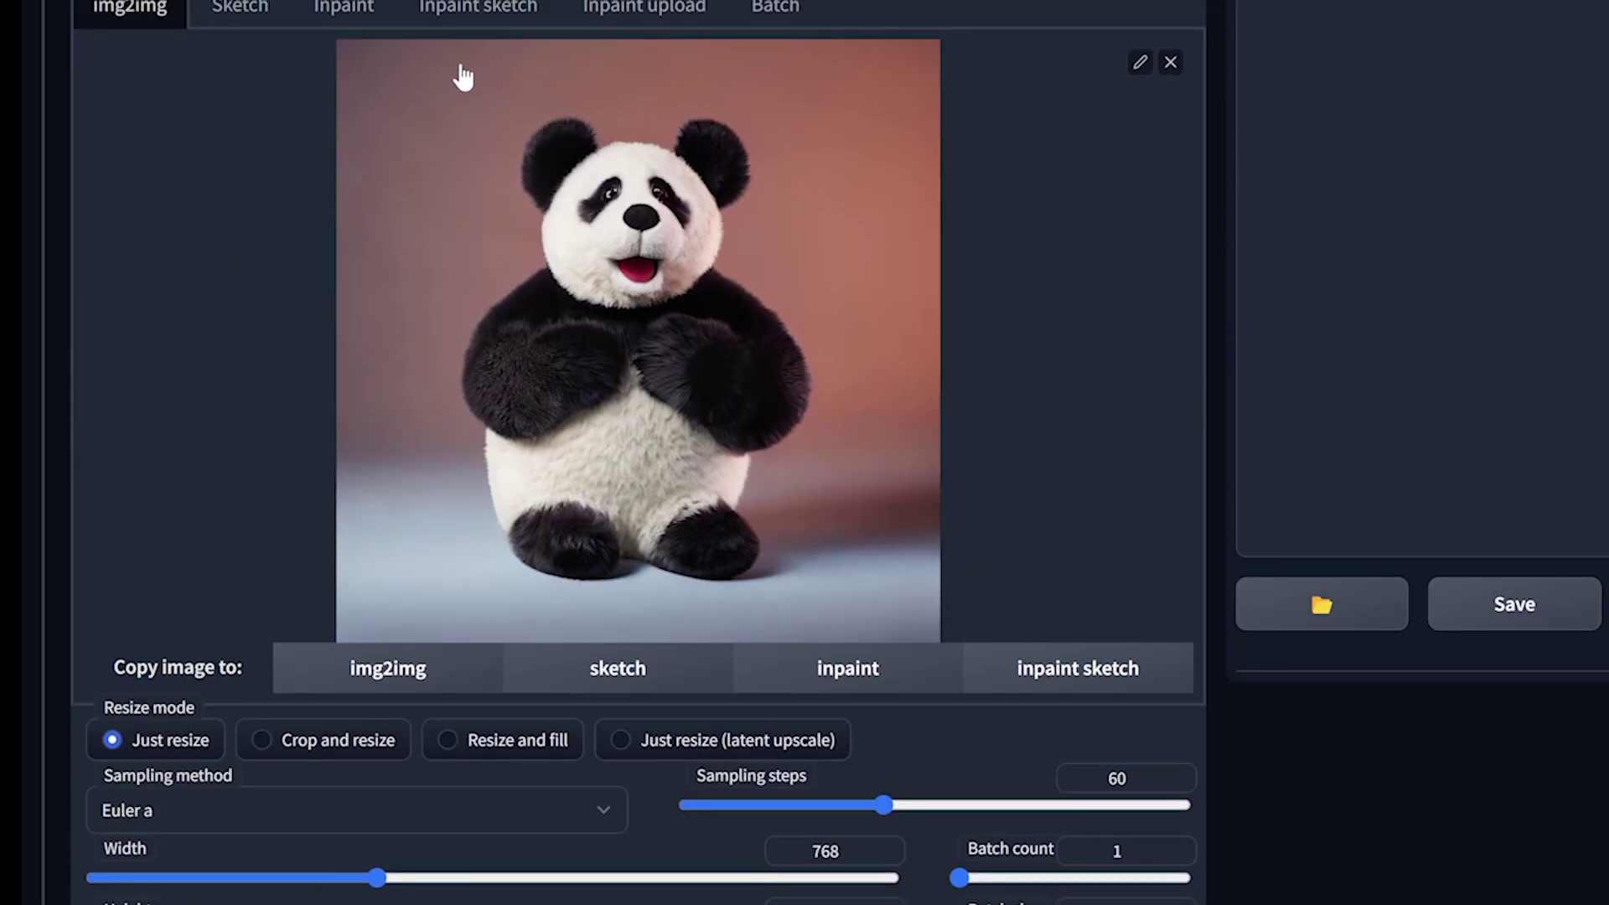
scroll(377, 543, down, 10)
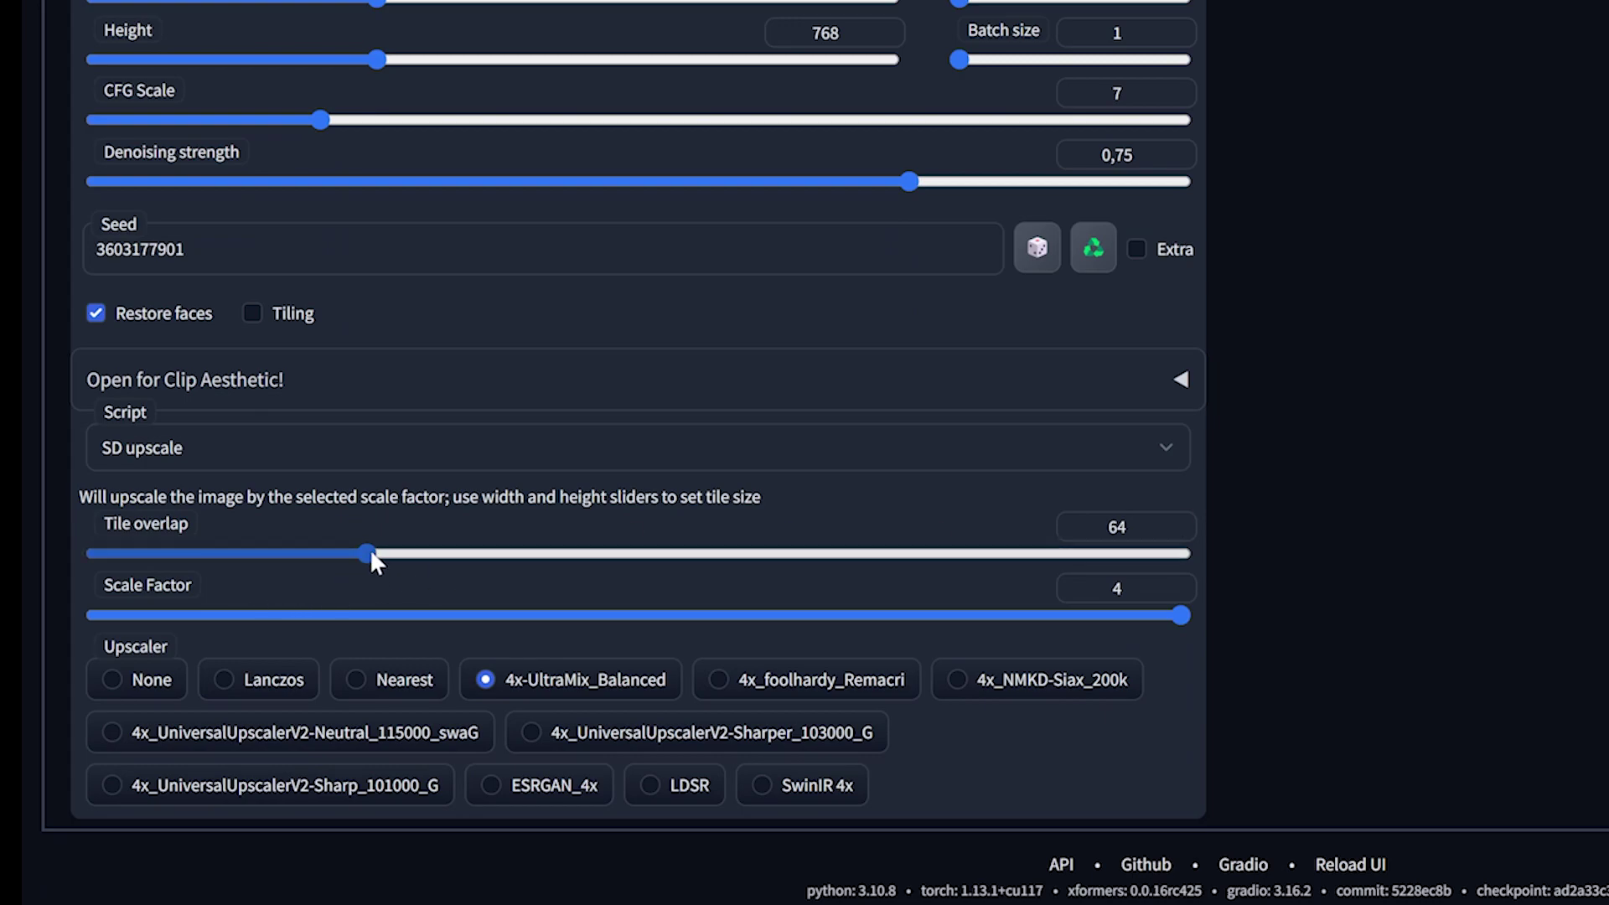
drag(371, 553, 517, 555)
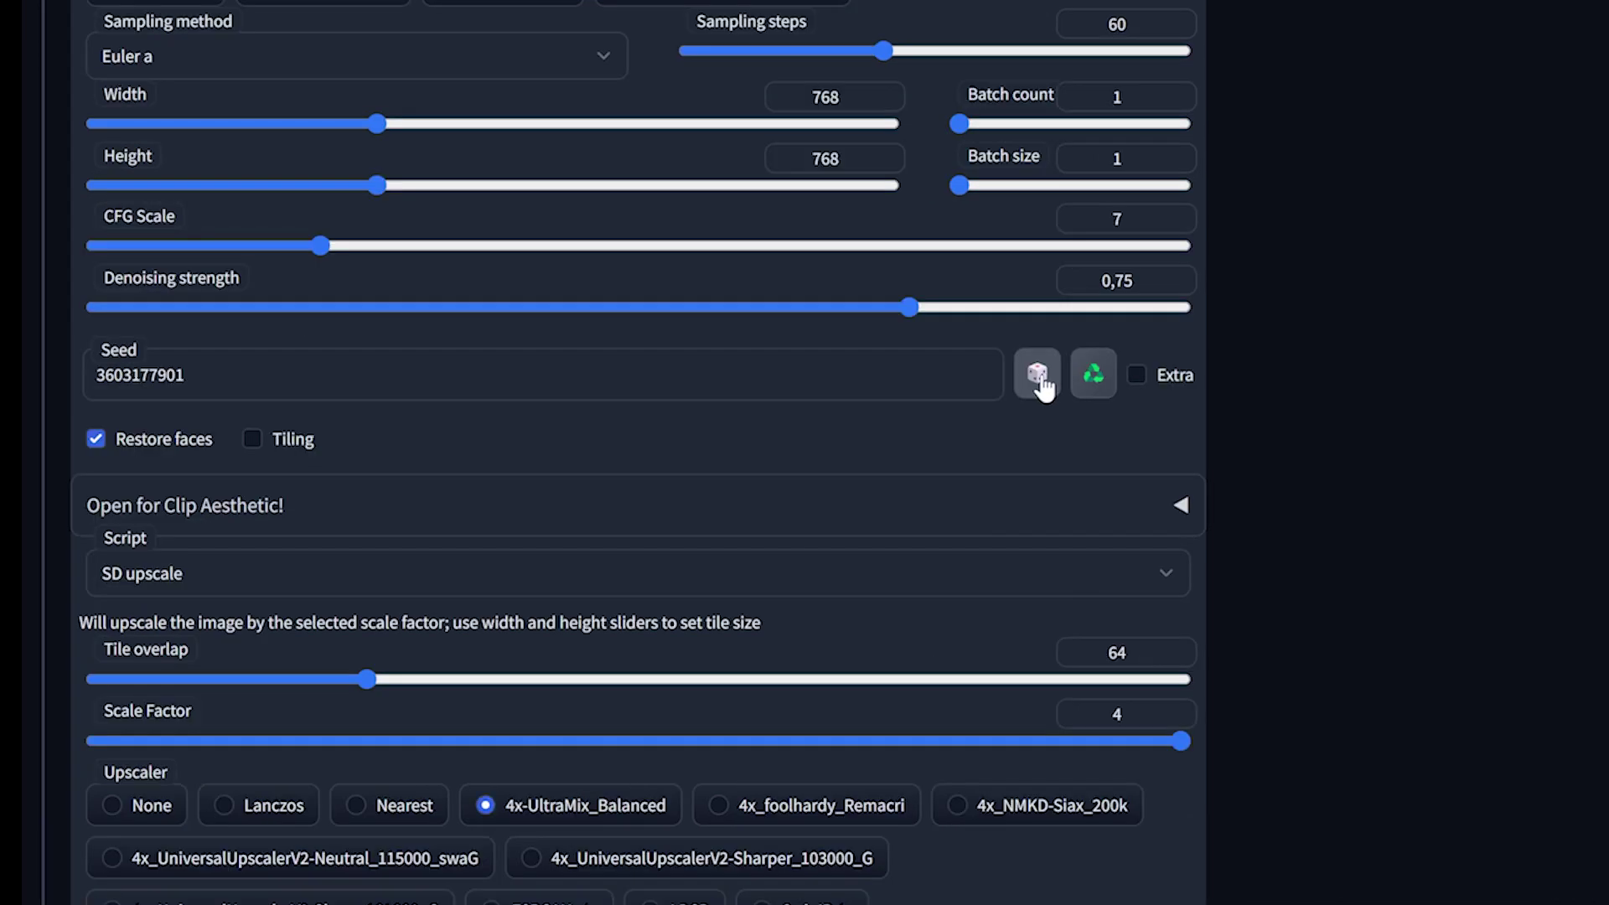
click(1040, 377)
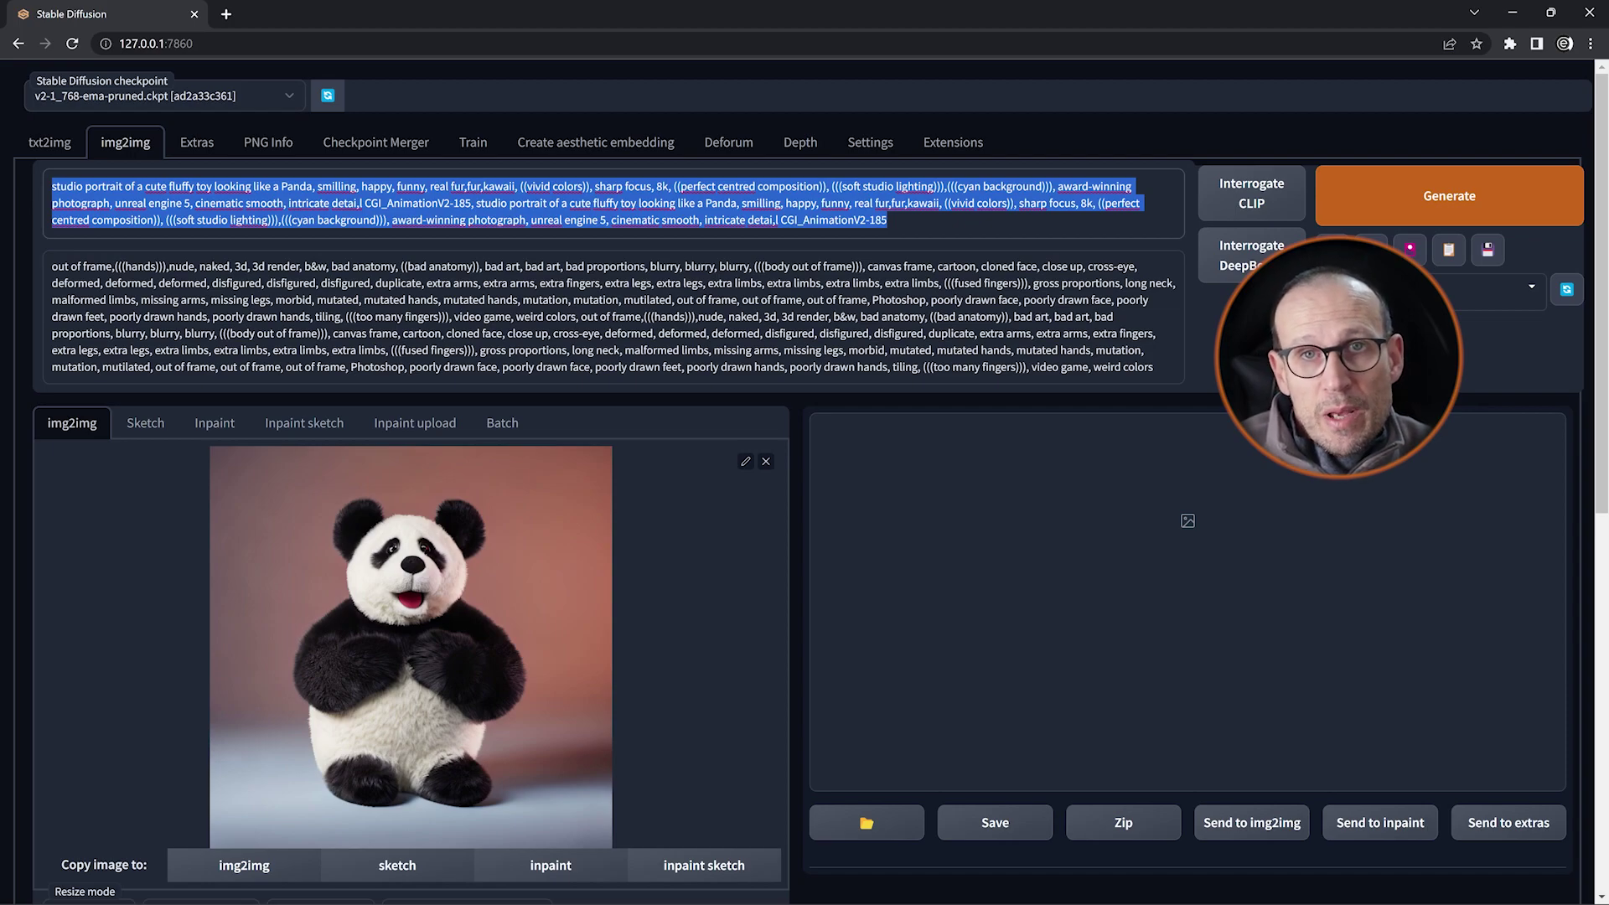
Step: Lower the denoising strength to about 0.1
scroll(311, 450, down, 5)
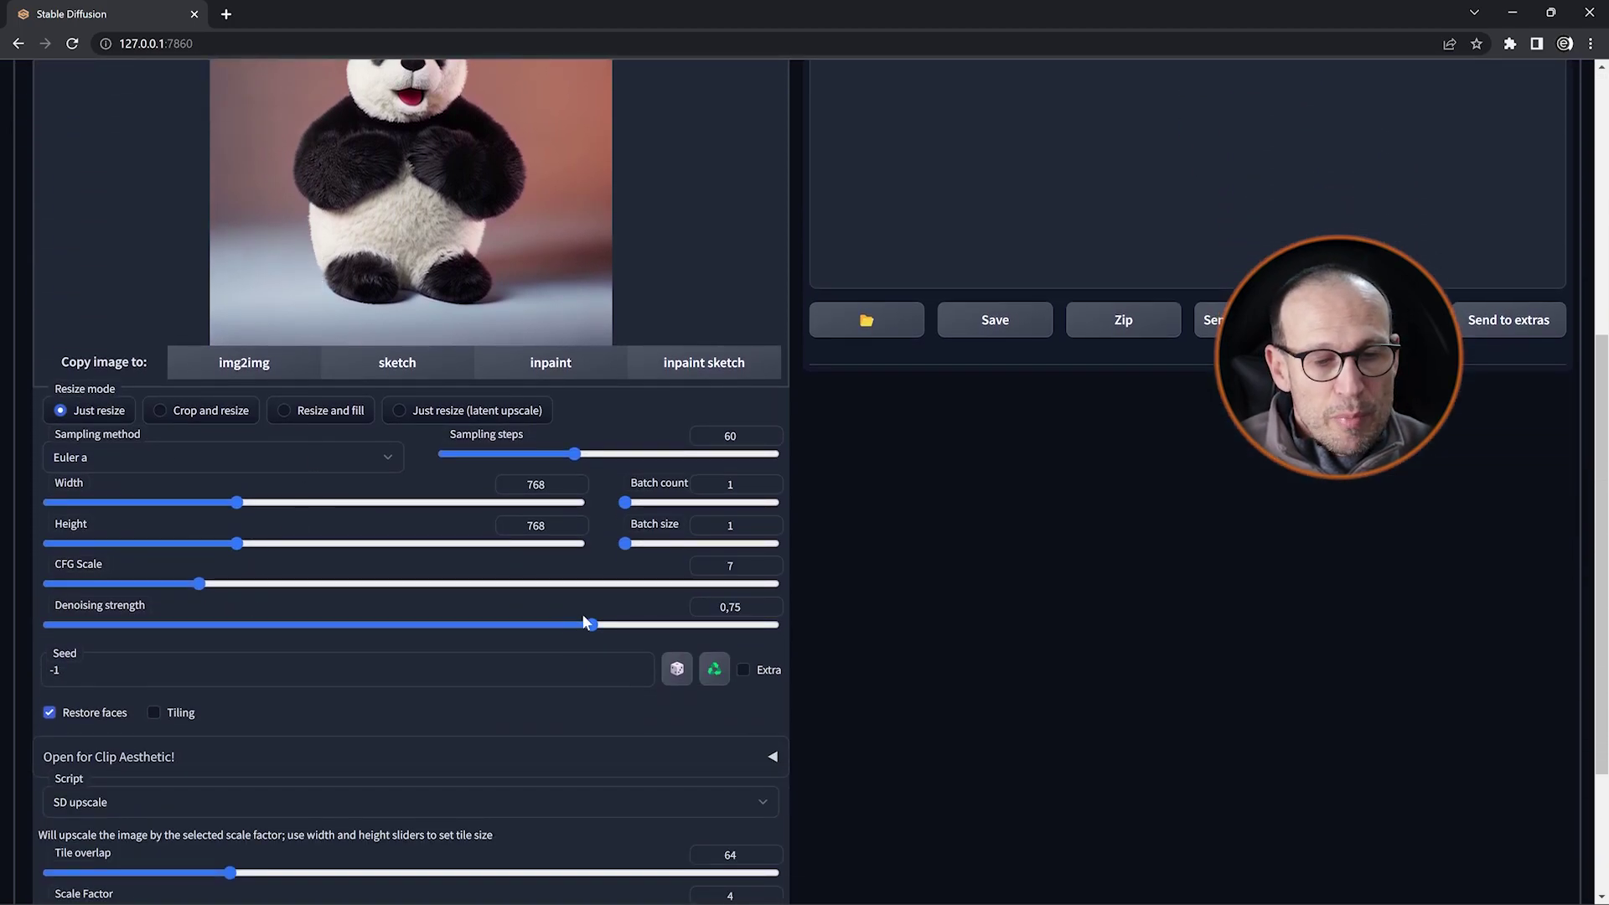
drag(591, 624, 172, 627)
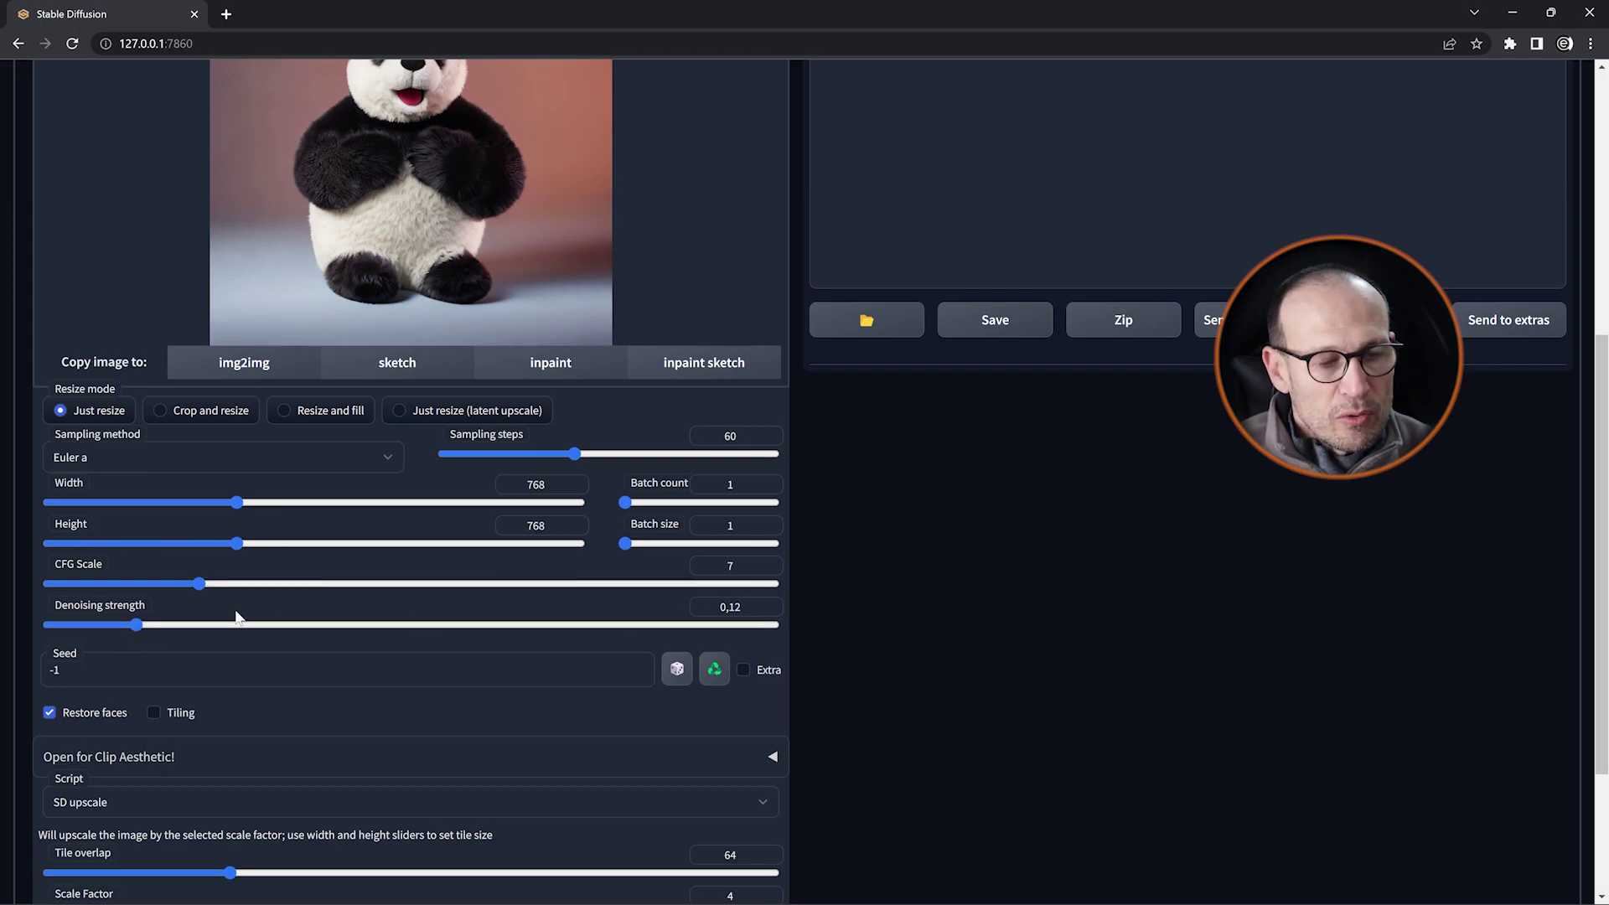
click(195, 625)
scroll(493, 375, up, 3)
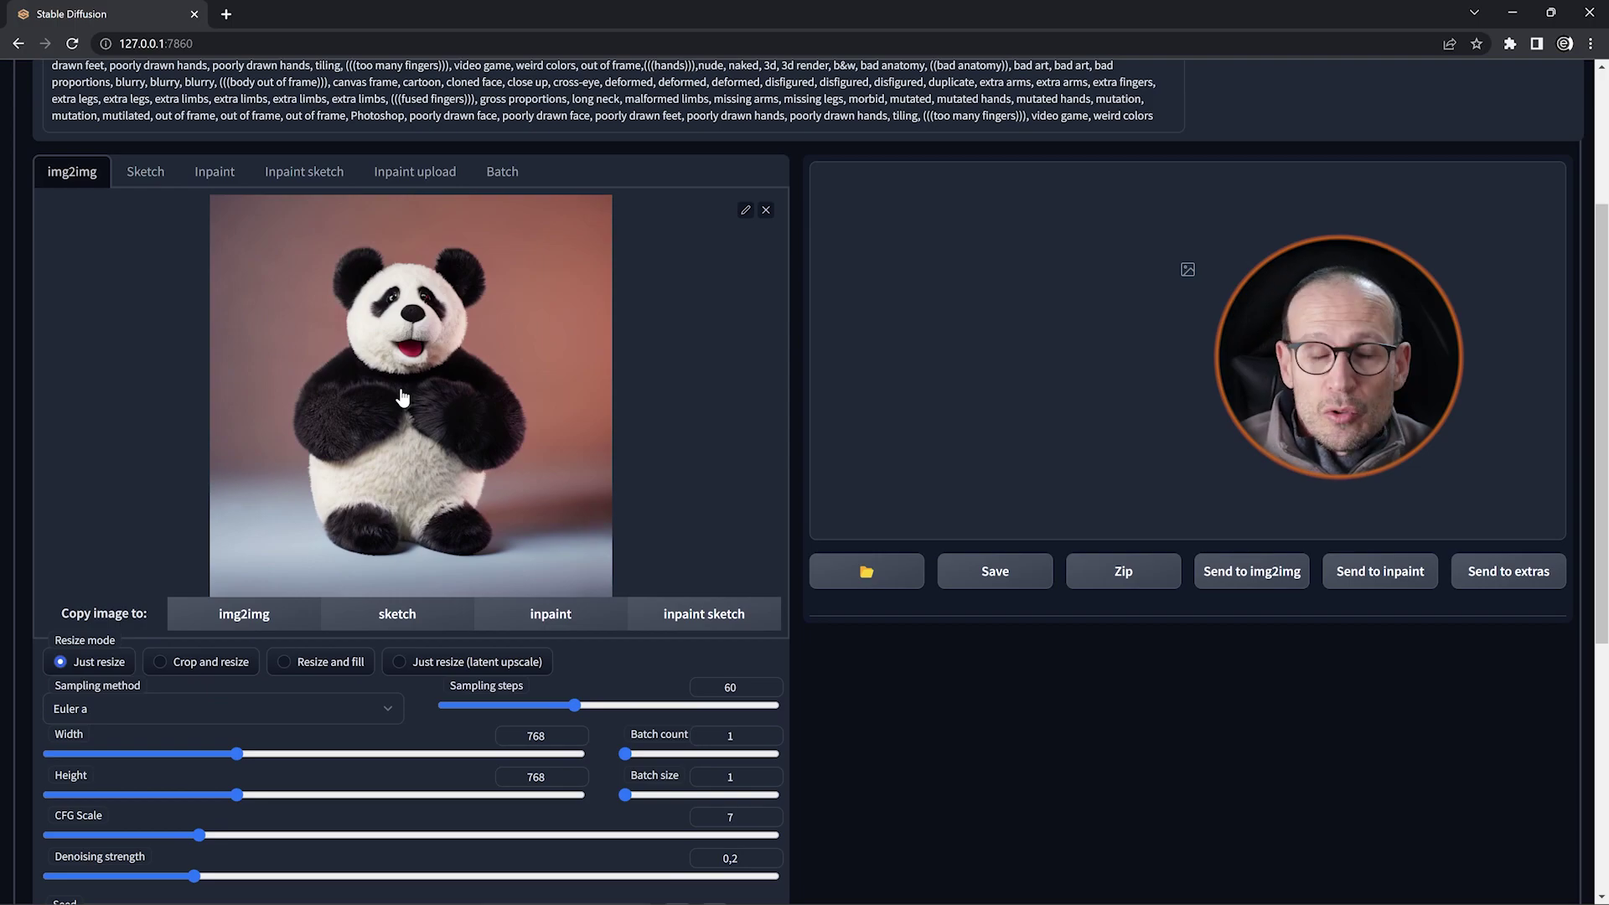
scroll(402, 403, up, 3)
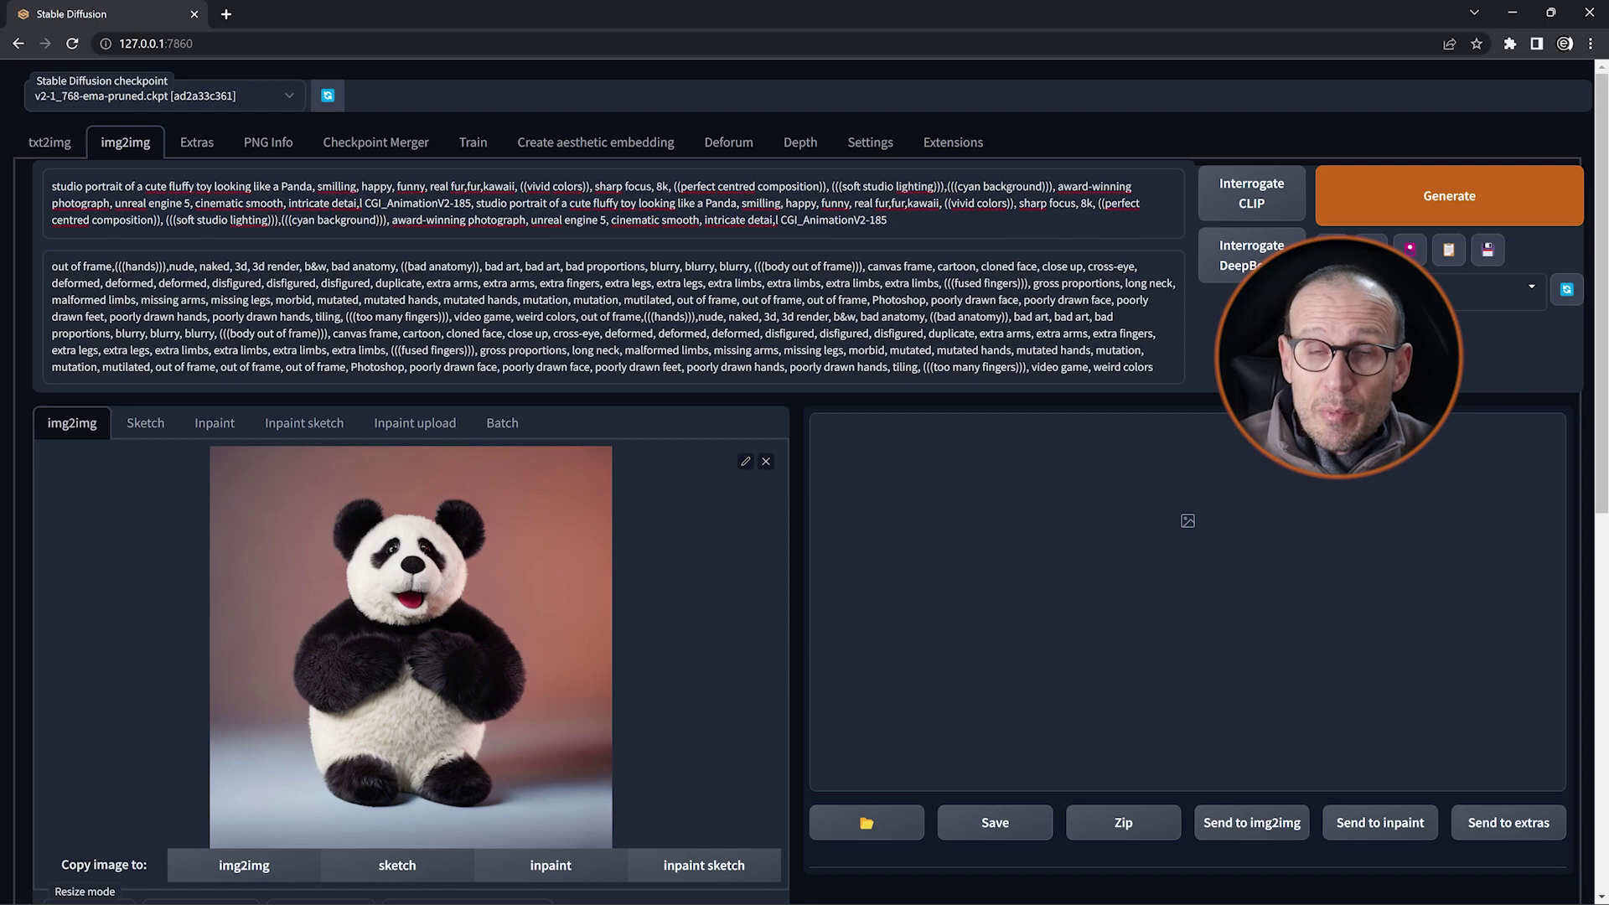
scroll(201, 402, down, 9)
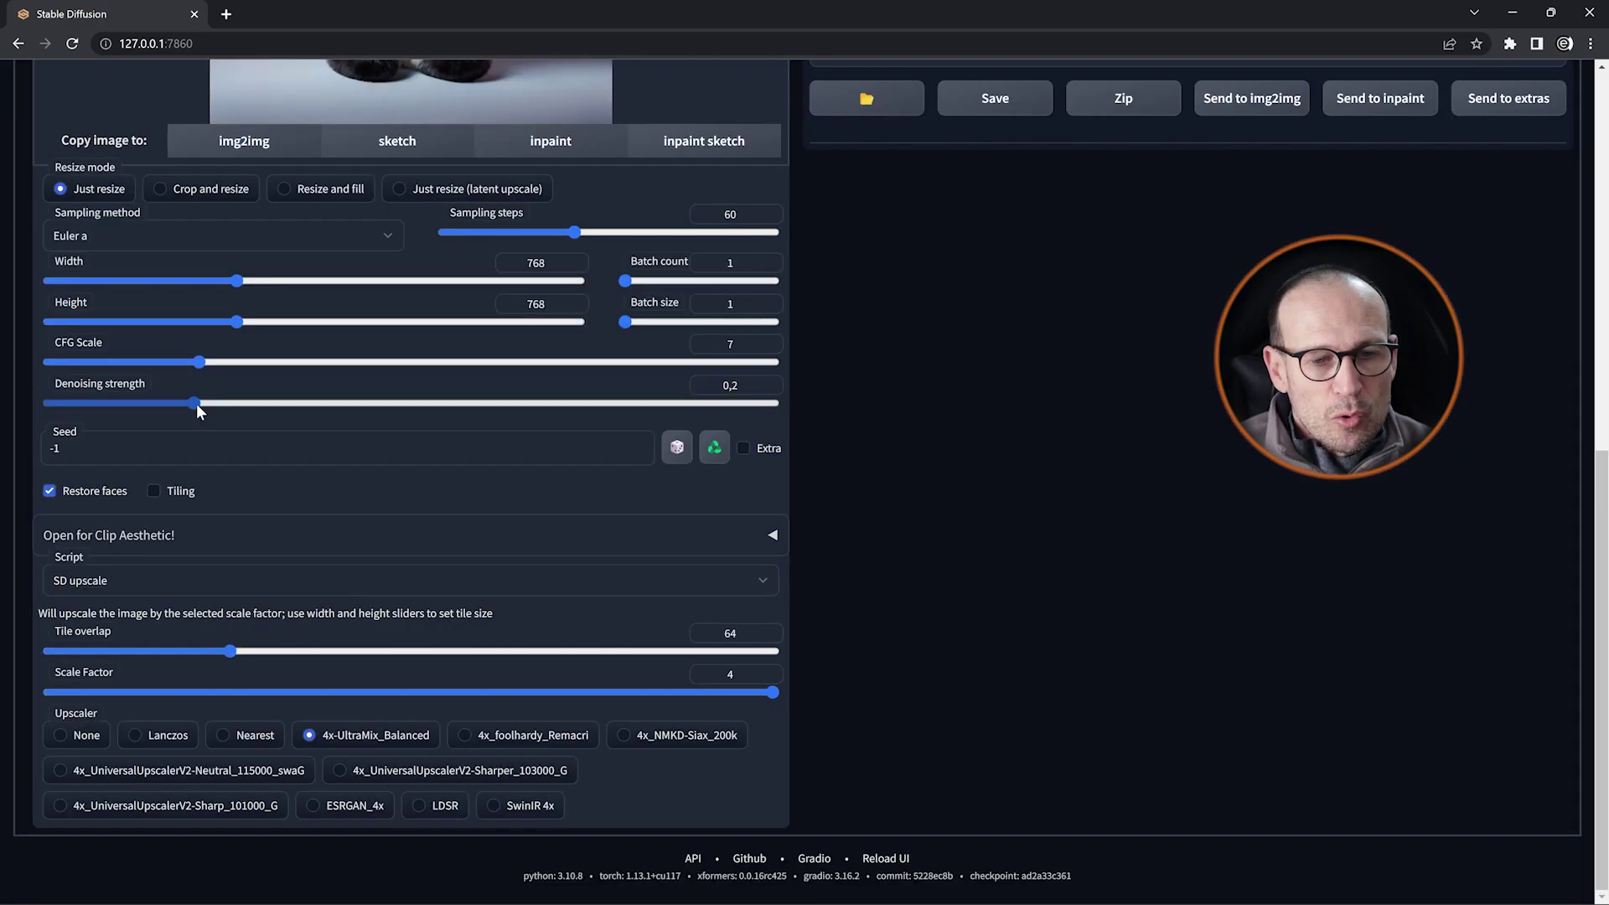
Step: Raise the CFG scale to 10 and the sampling steps to 150
drag(202, 403, 121, 403)
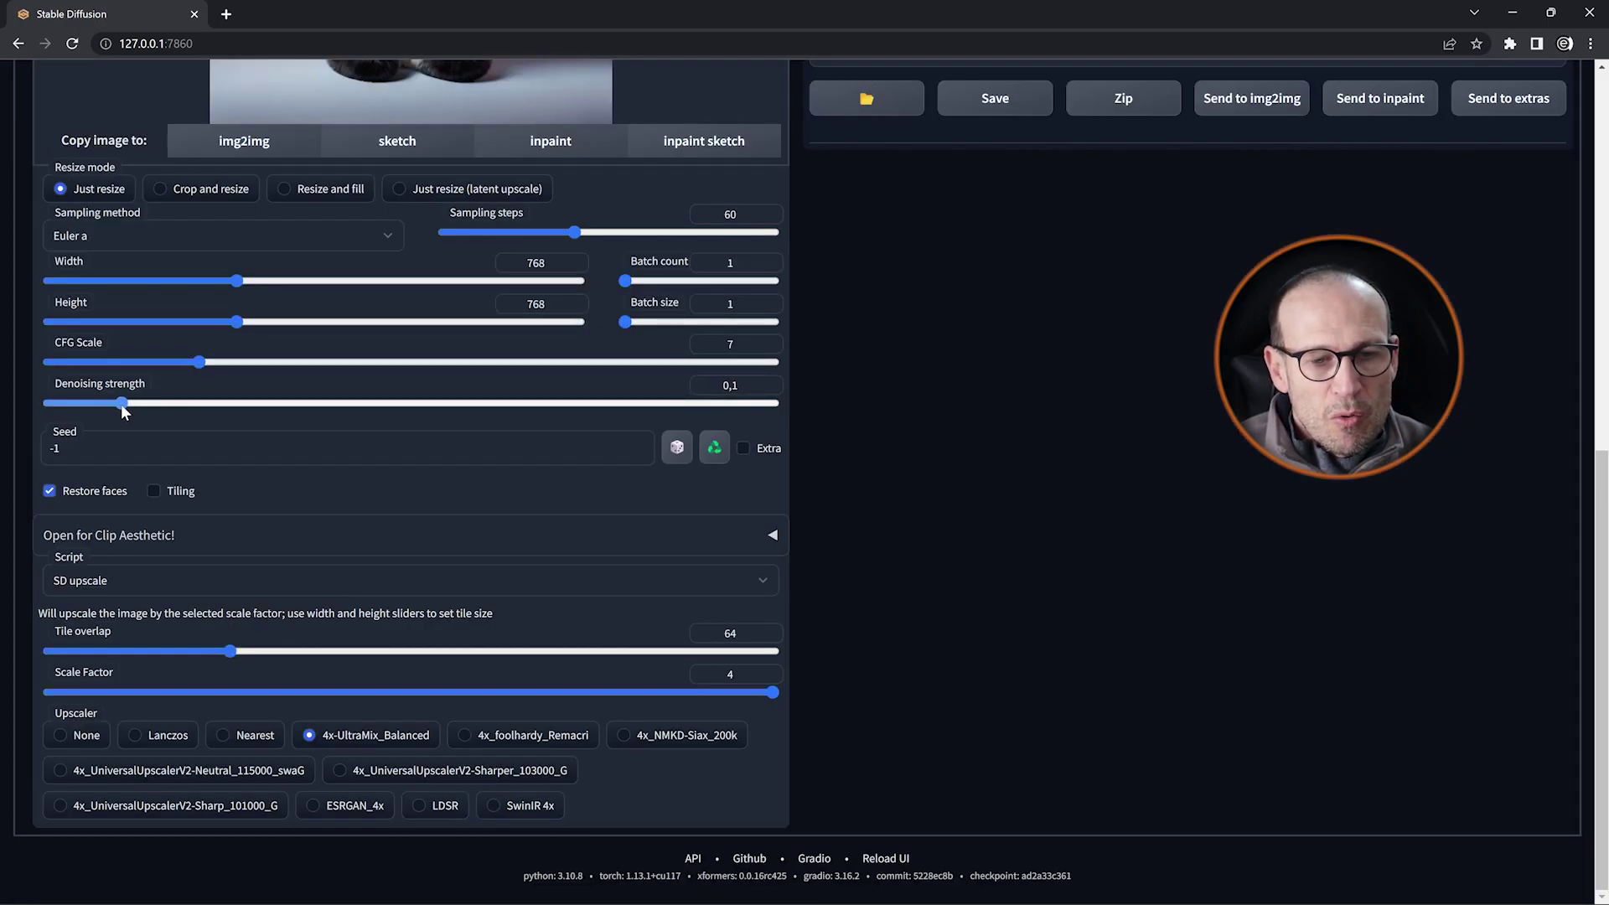
scroll(168, 414, up, 1)
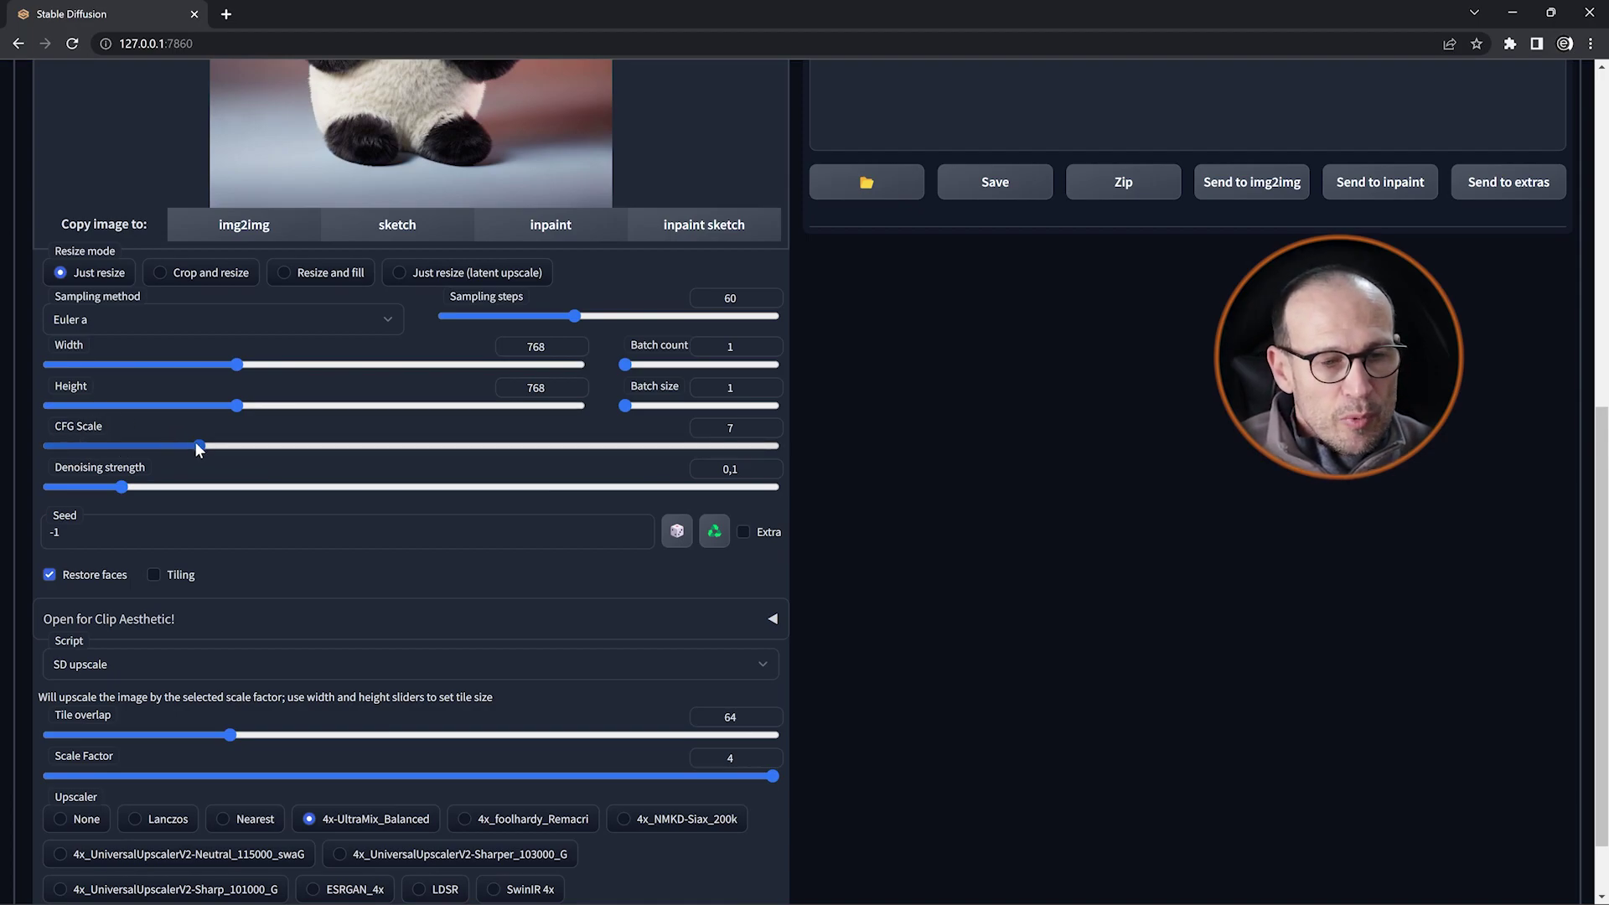
drag(197, 446, 277, 450)
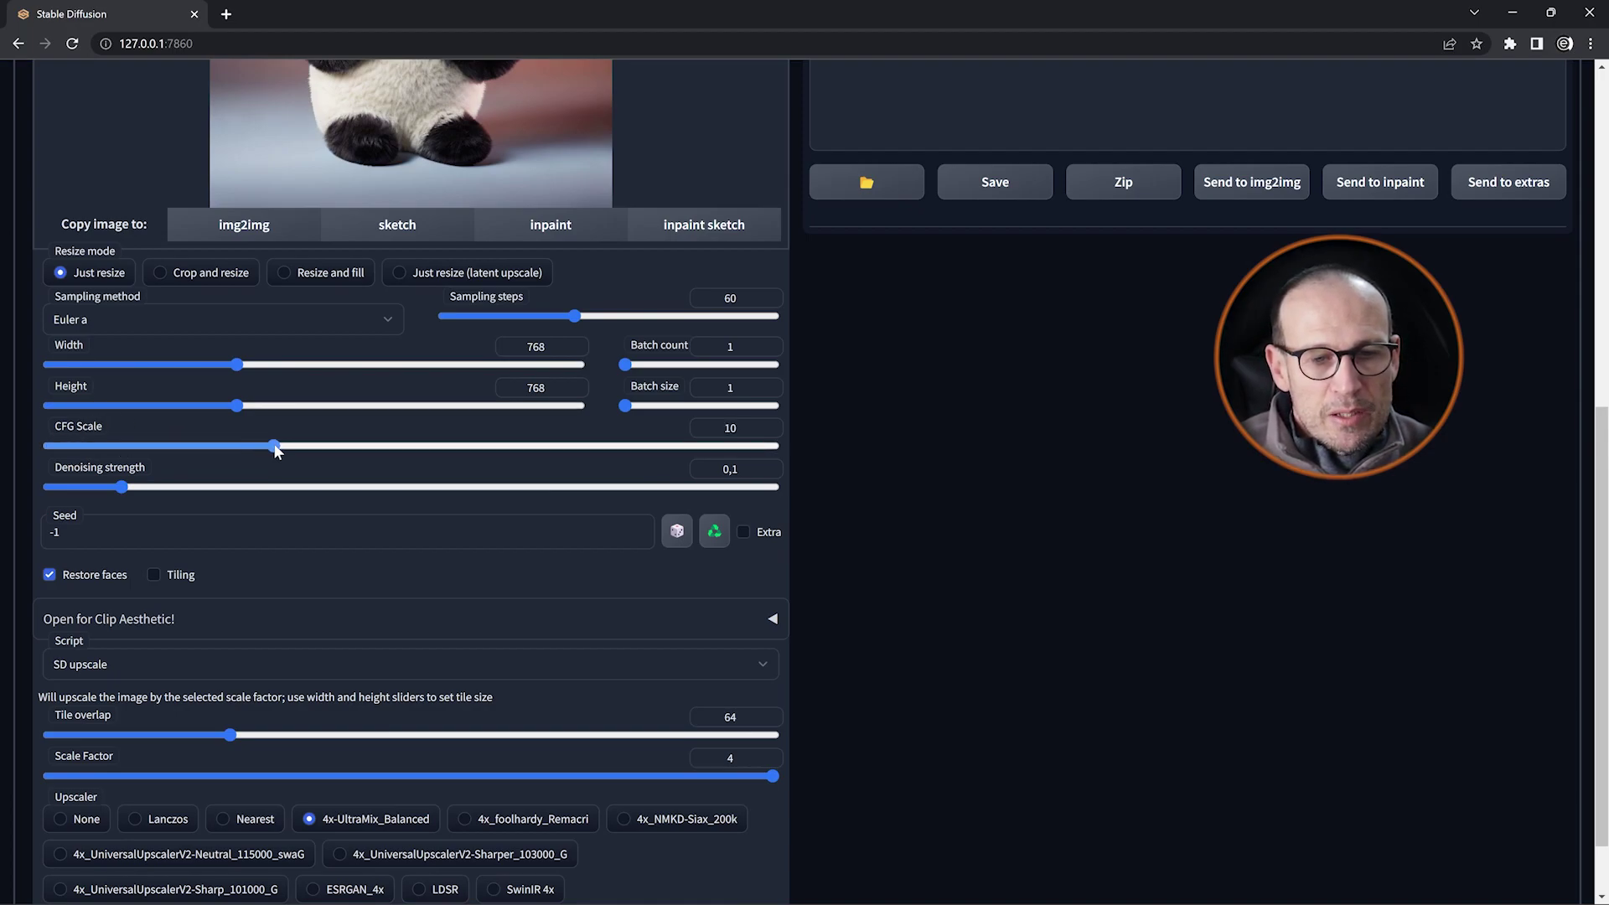
scroll(411, 428, up, 2)
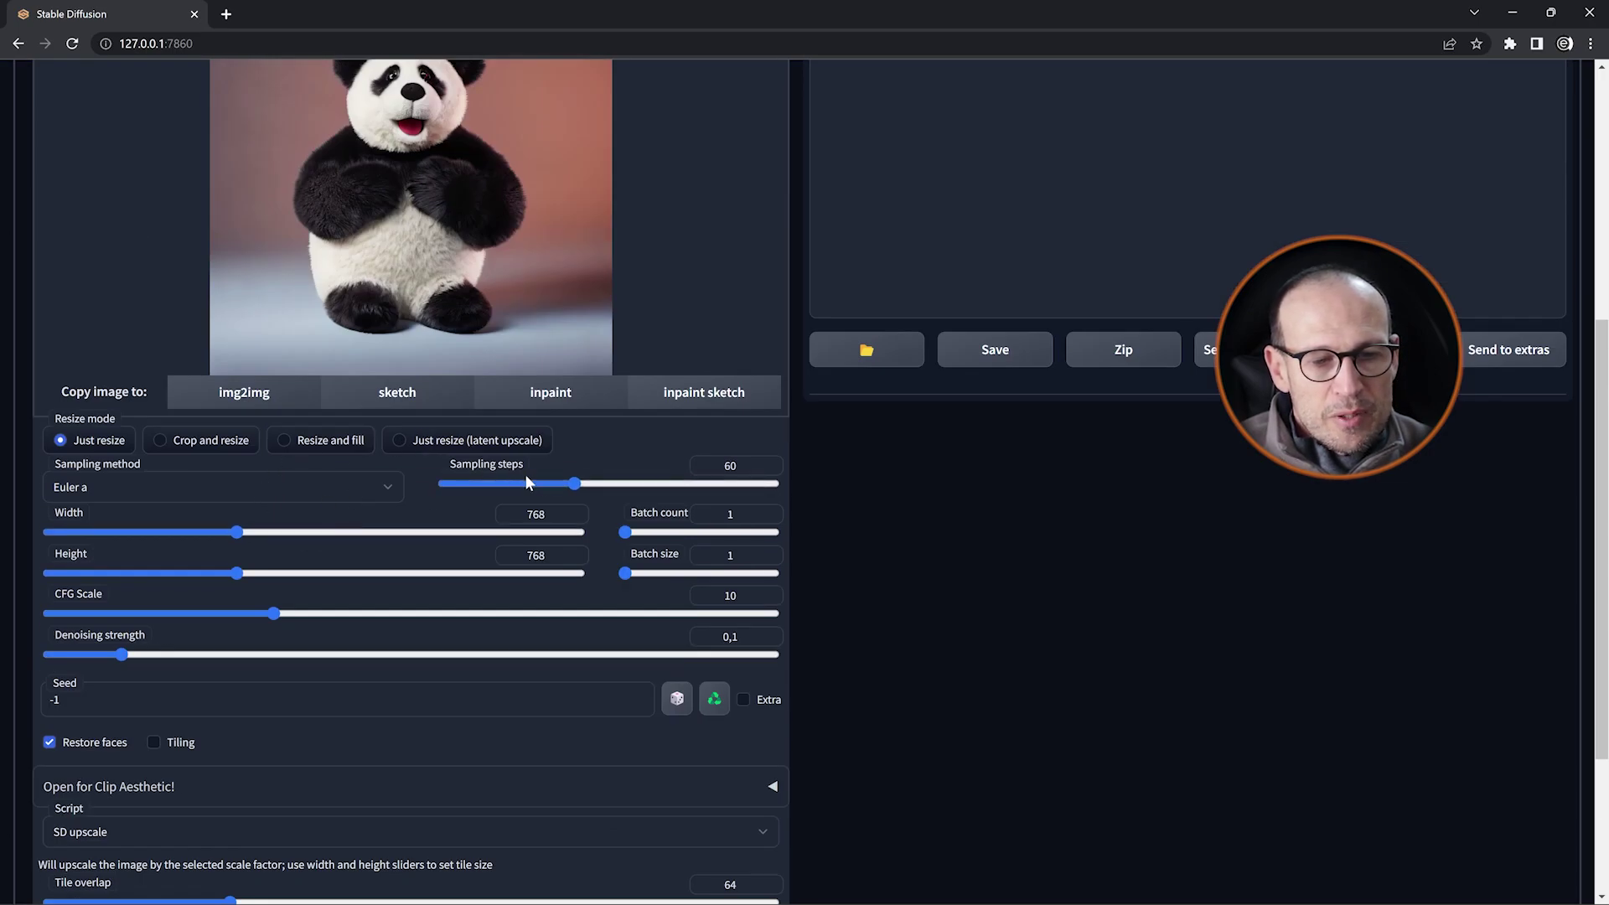
drag(576, 484, 817, 483)
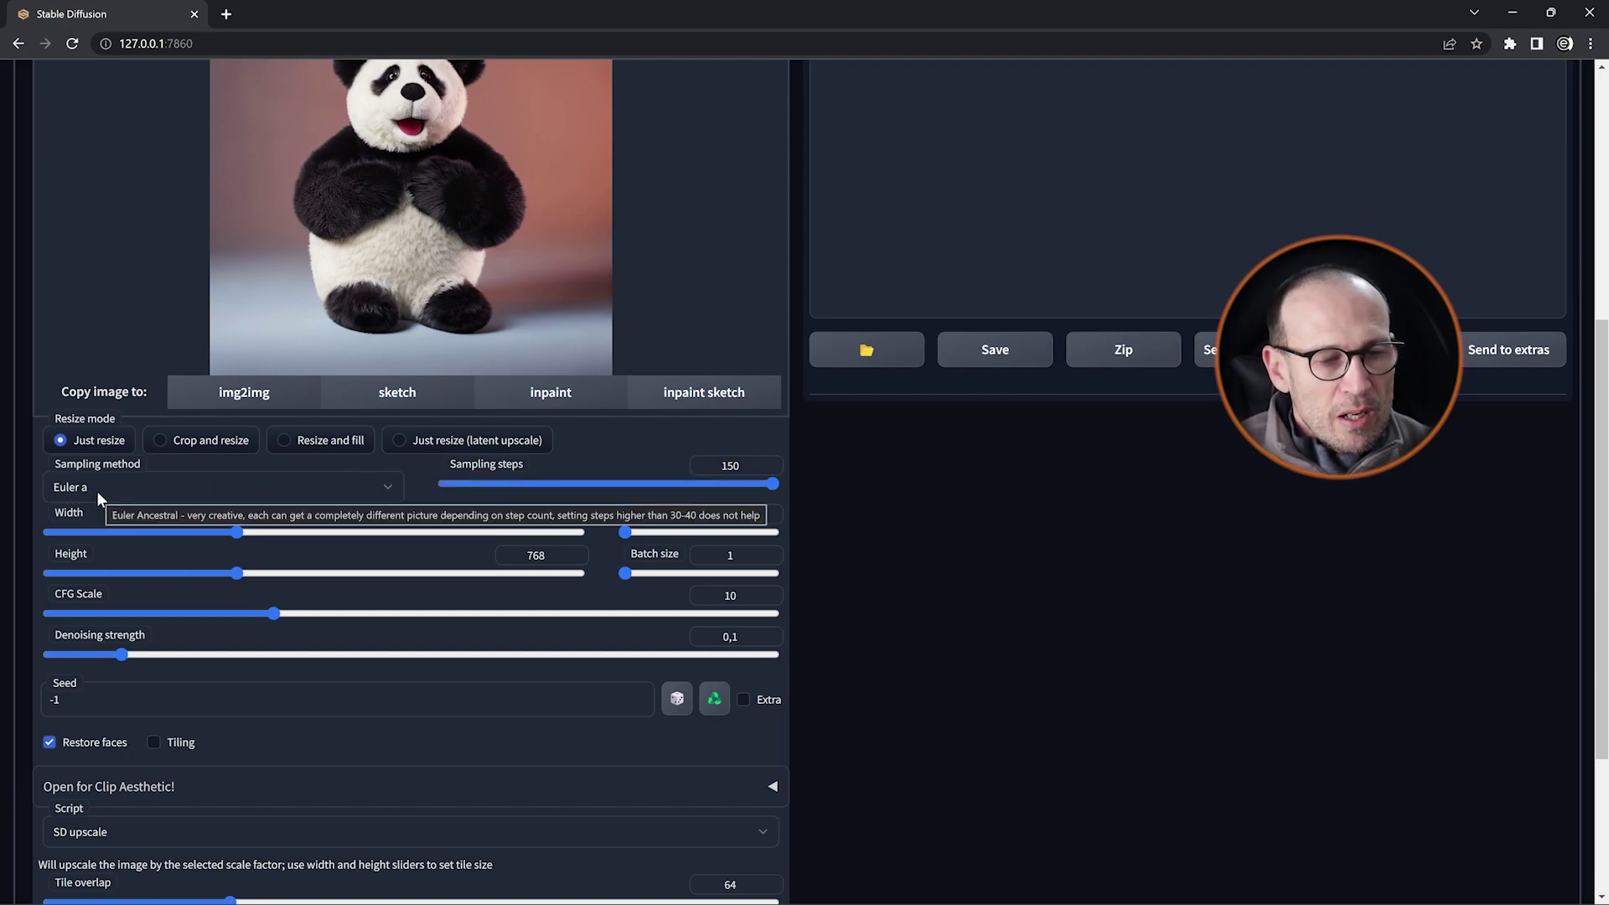
mouse_move(541, 515)
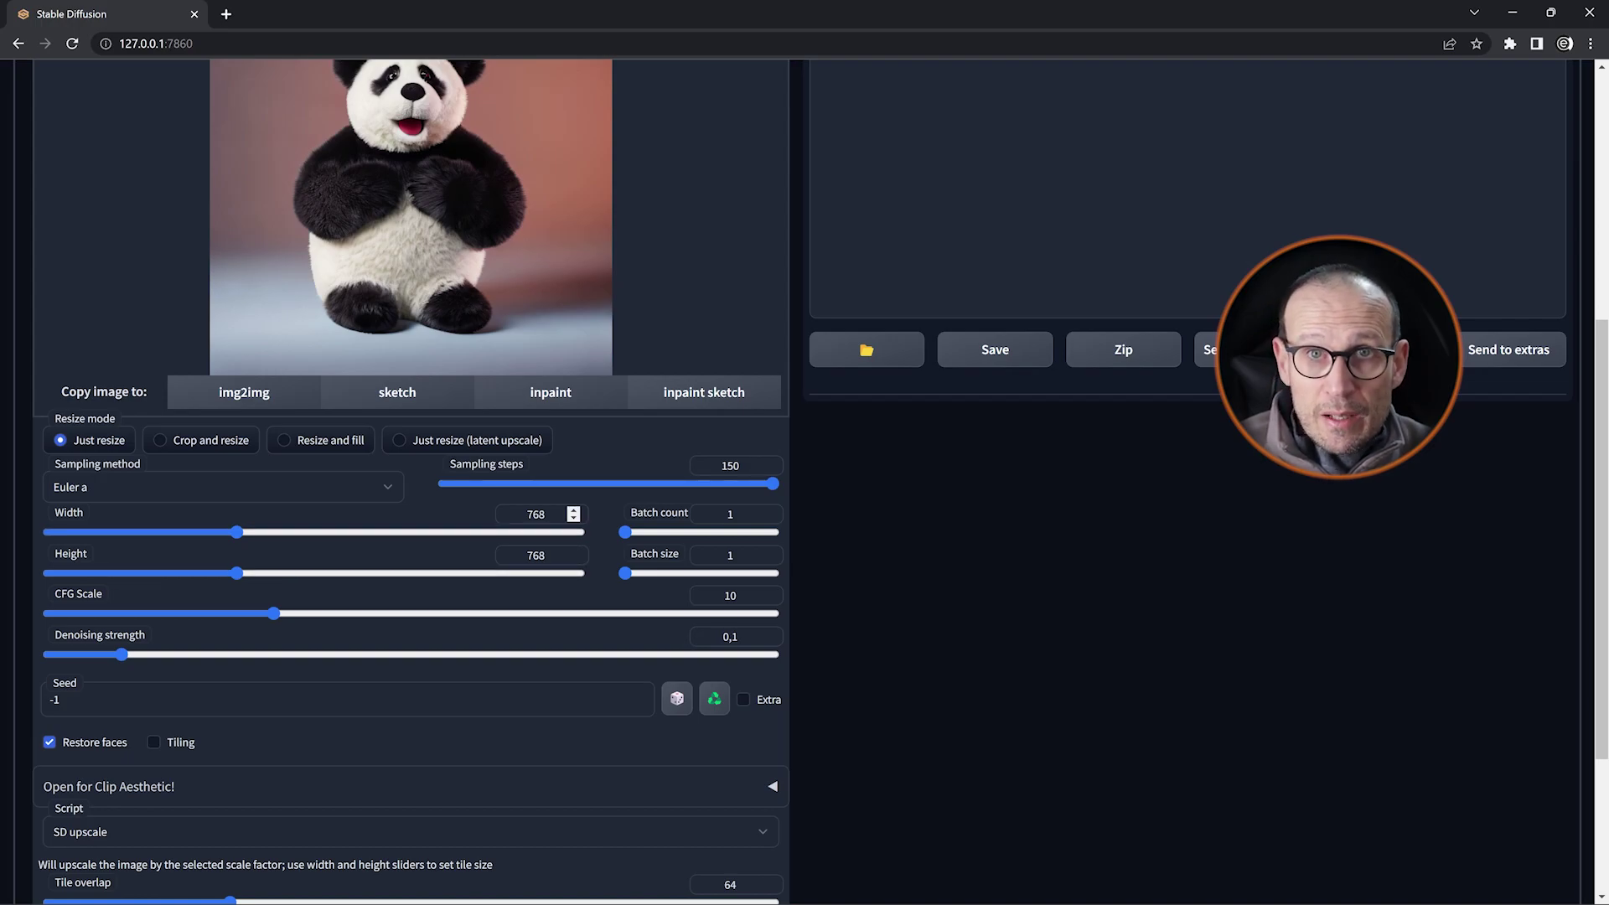
scroll(537, 514, up, 6)
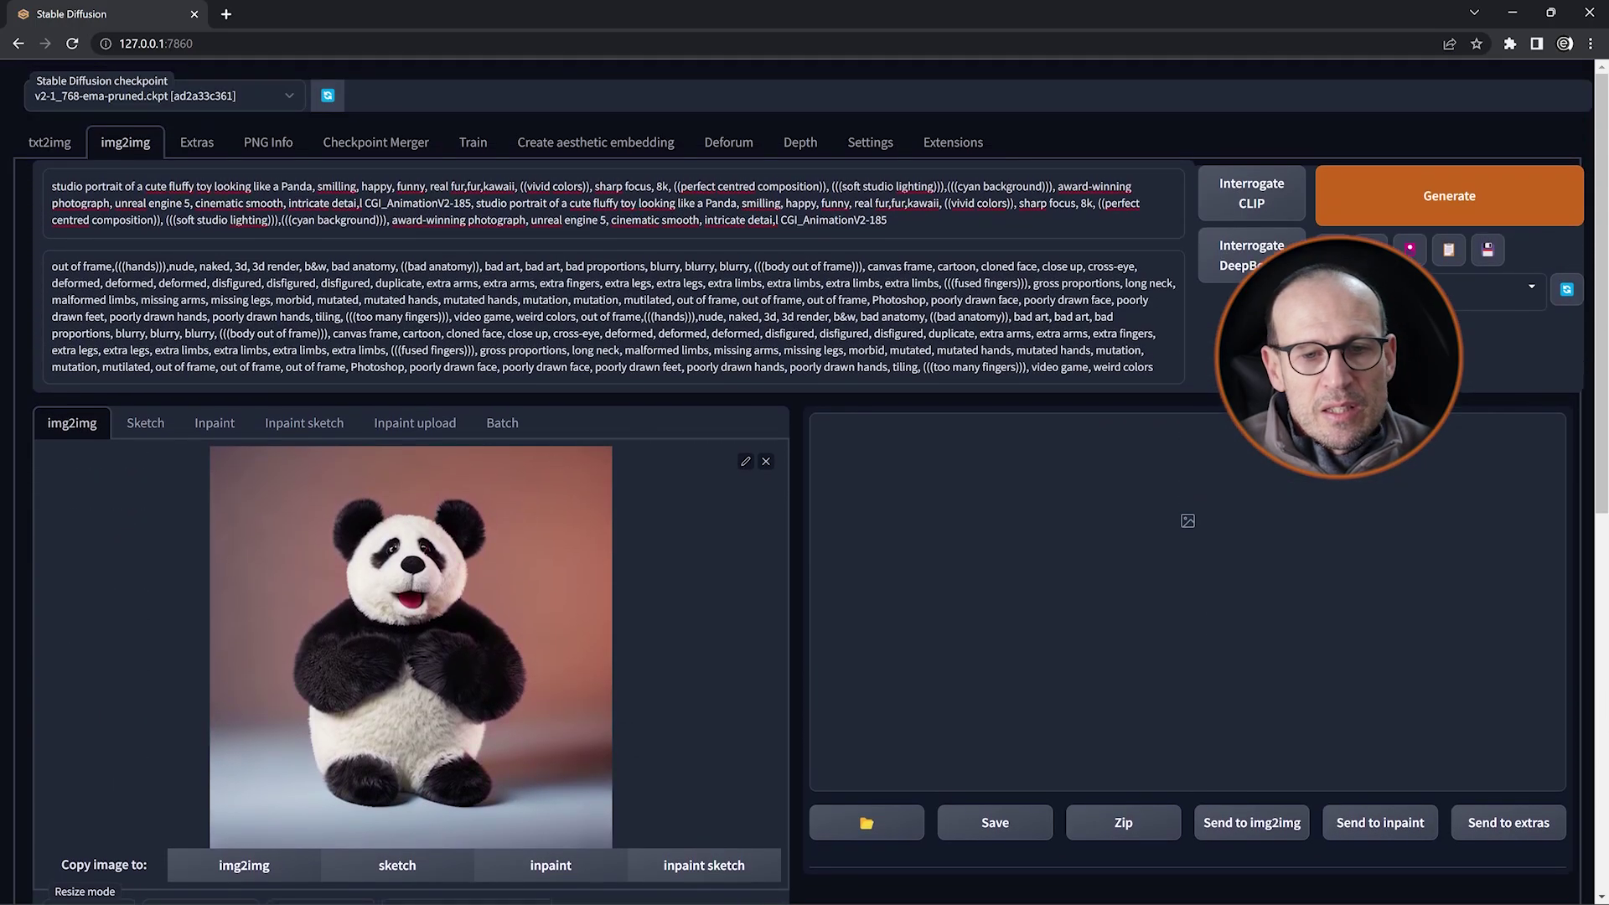
Step: Select the whole positive prompt and paste 'Highly detailed' over it
key(ctrl+a)
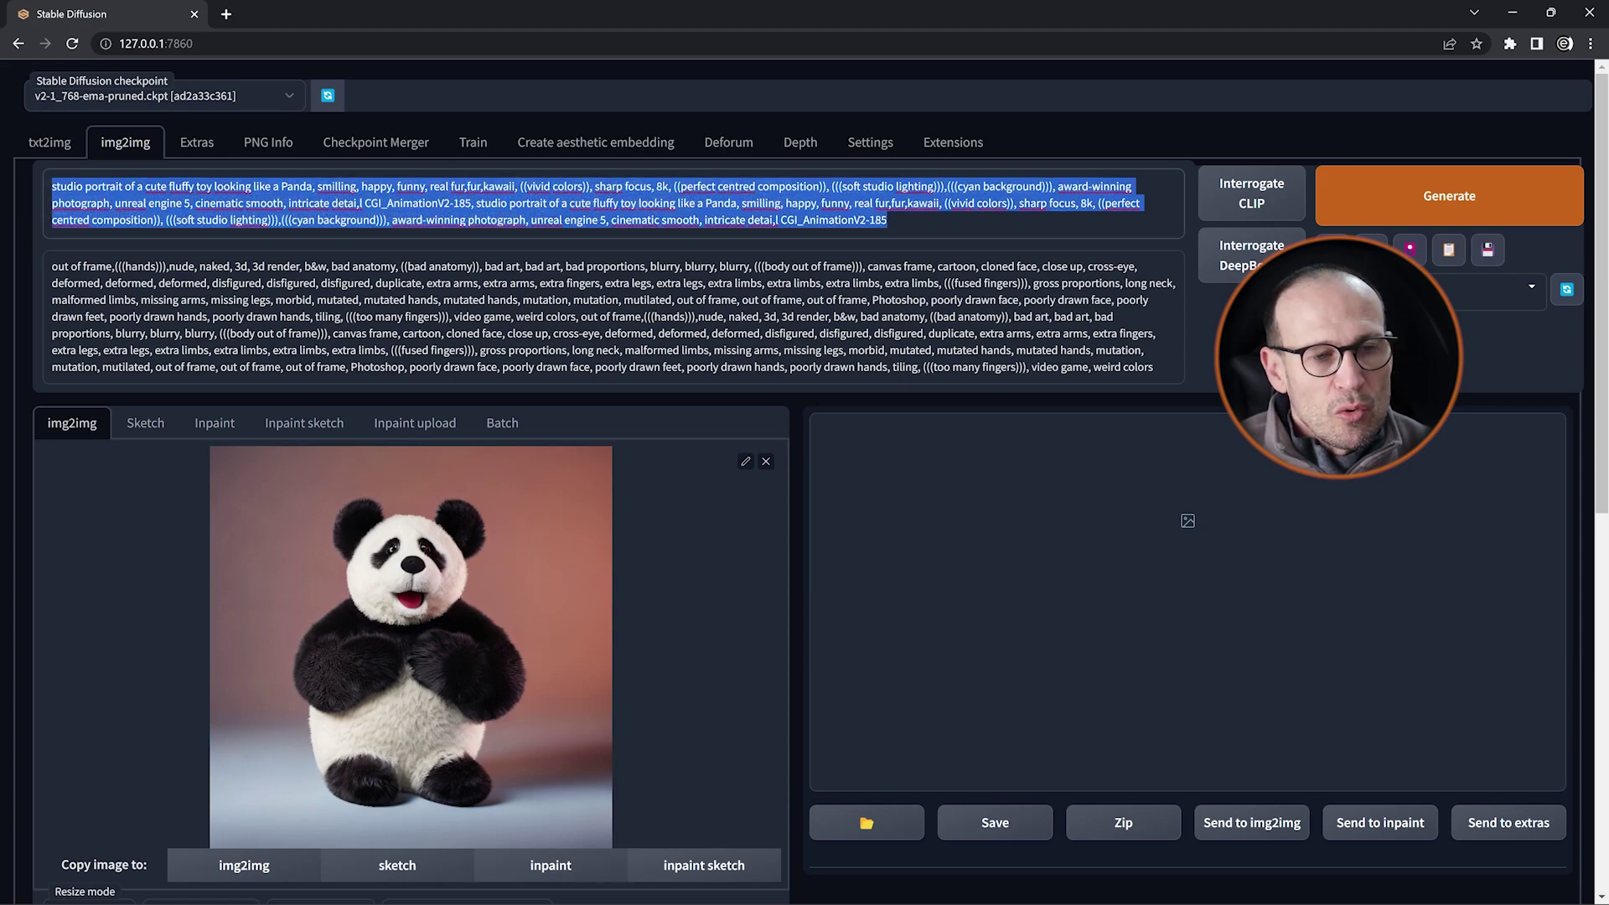
key(ctrl+v)
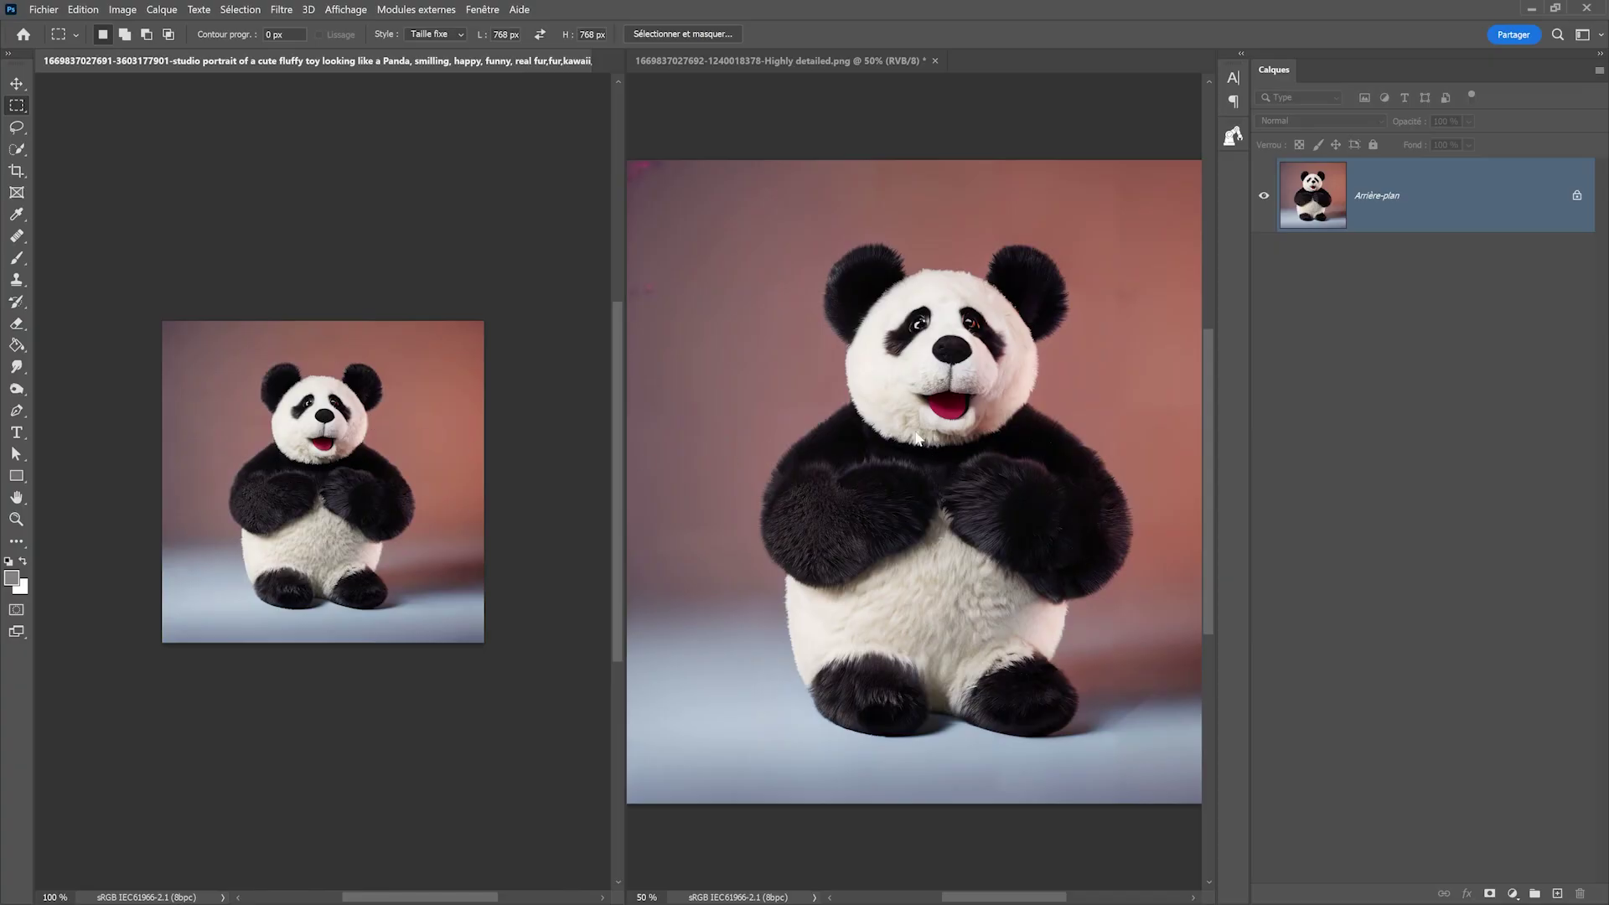
Step: Zoom into the original and upscaled pandas, panning to compare their eyes, noses and fur
click(16, 519)
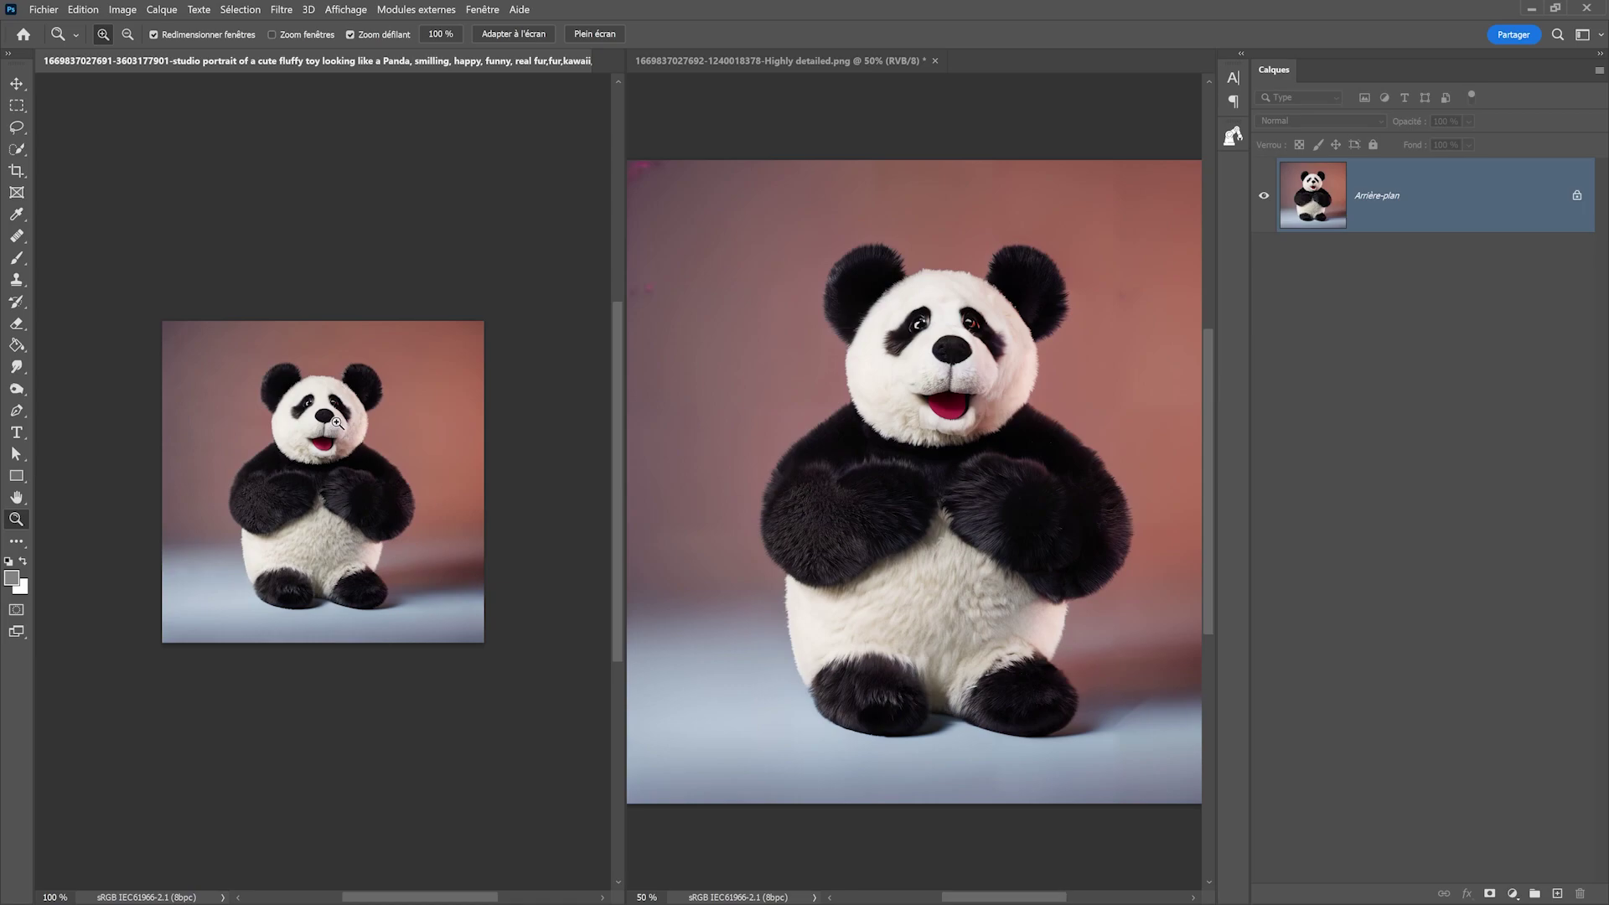
click(743, 57)
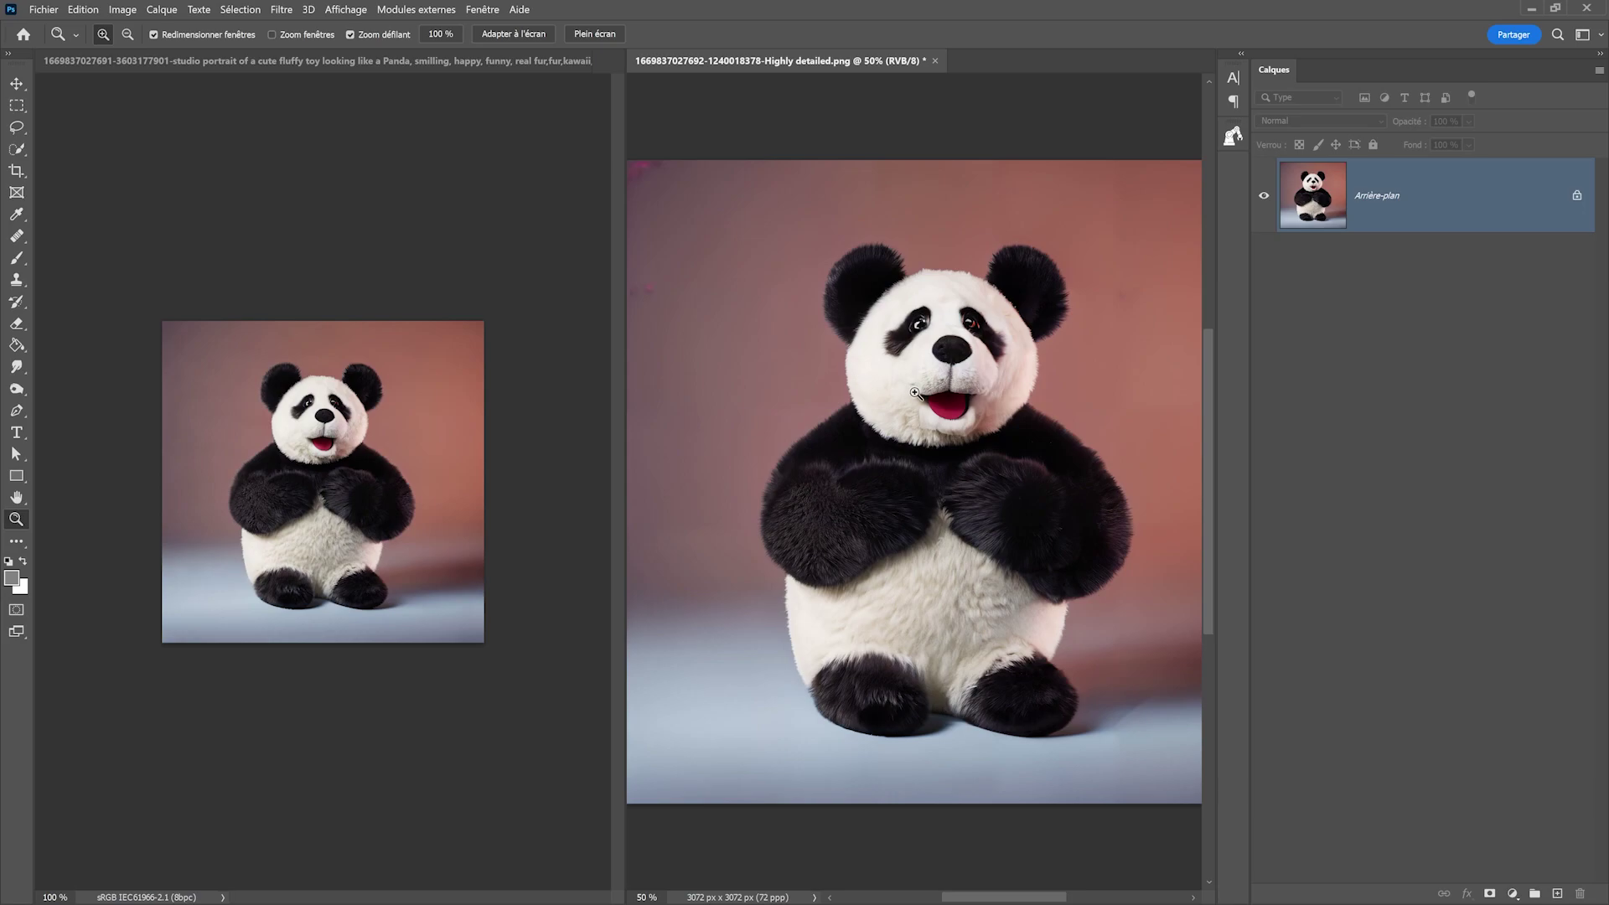
click(417, 482)
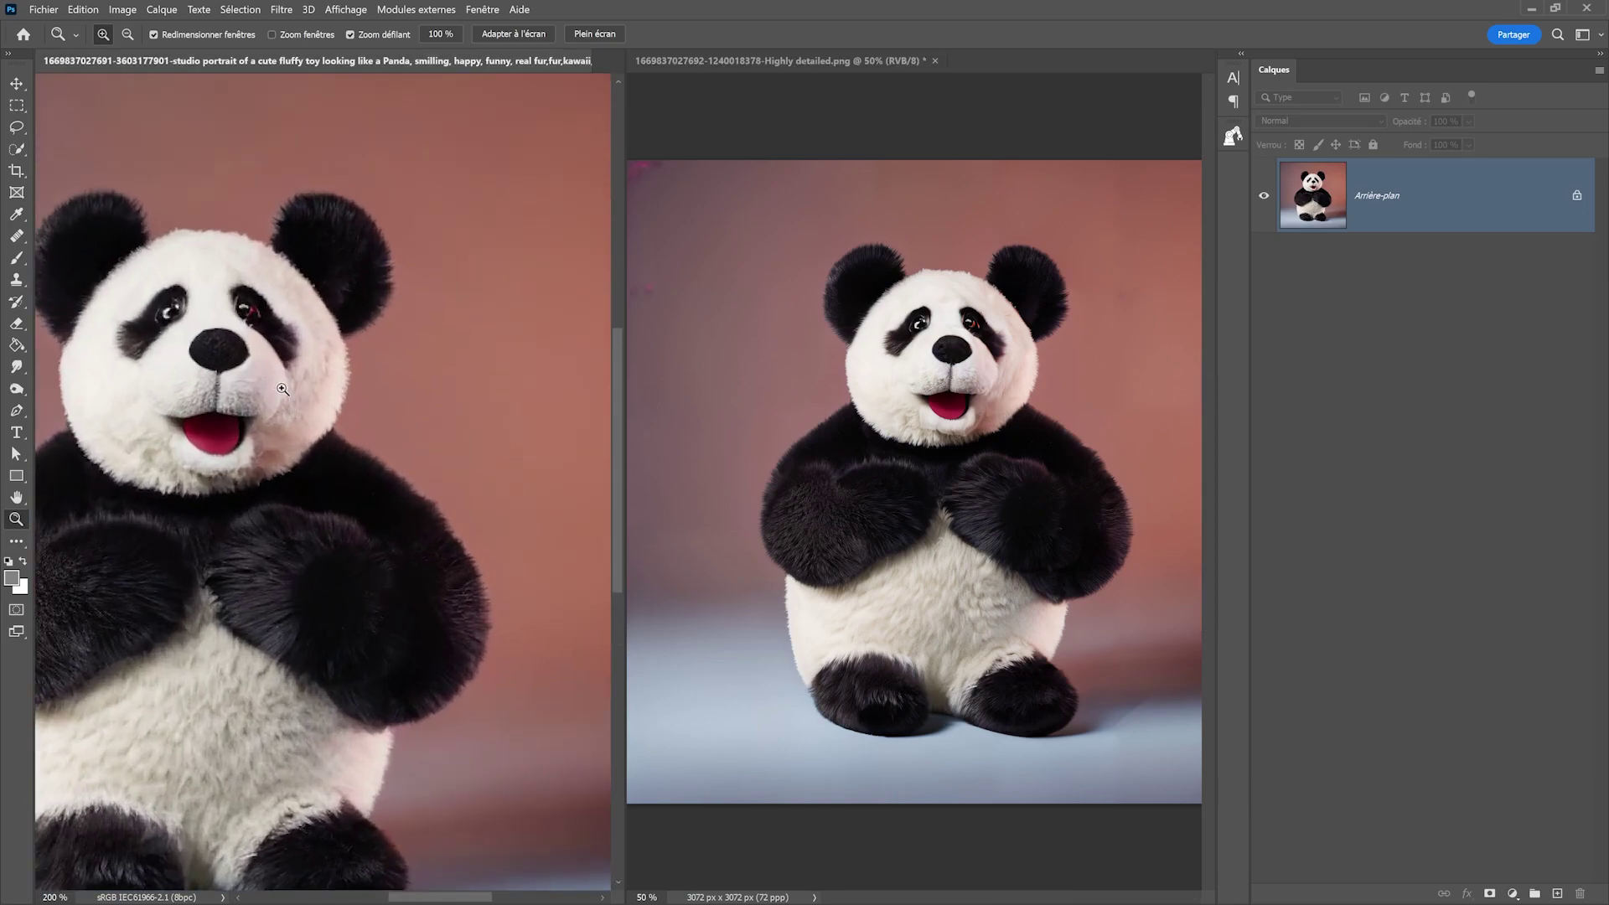
mouse_move(283, 389)
mouse_down()
mouse_move(423, 463)
mouse_move(481, 279)
mouse_up()
drag(1002, 386, 1039, 384)
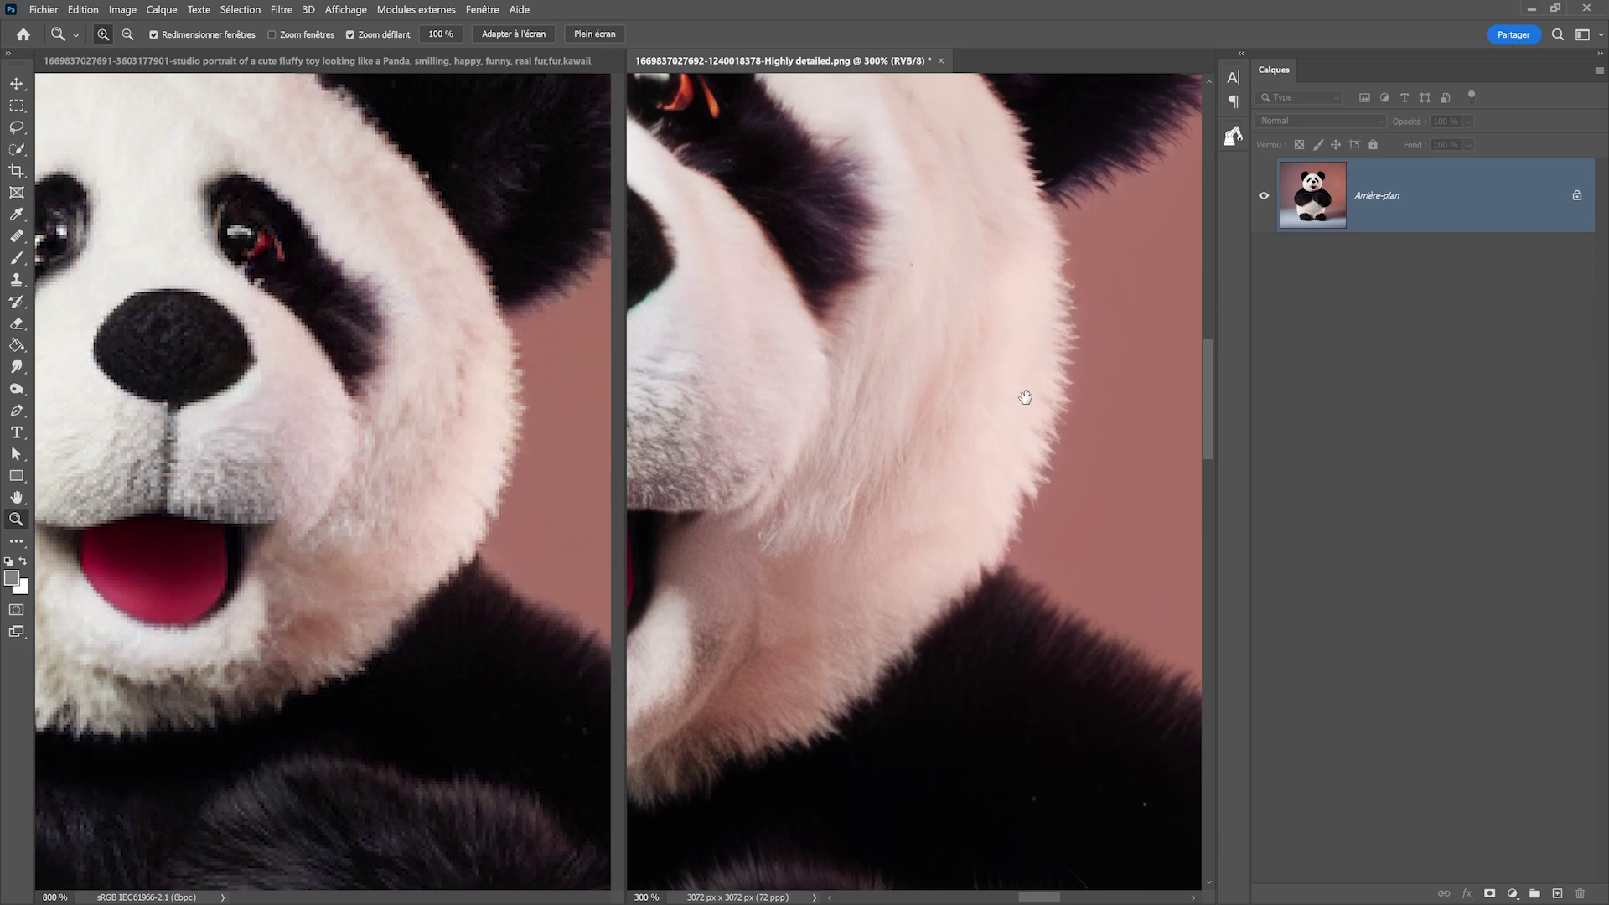
drag(1037, 392, 918, 516)
mouse_move(866, 603)
mouse_down()
mouse_move(1002, 535)
mouse_move(1034, 545)
mouse_move(878, 664)
mouse_up()
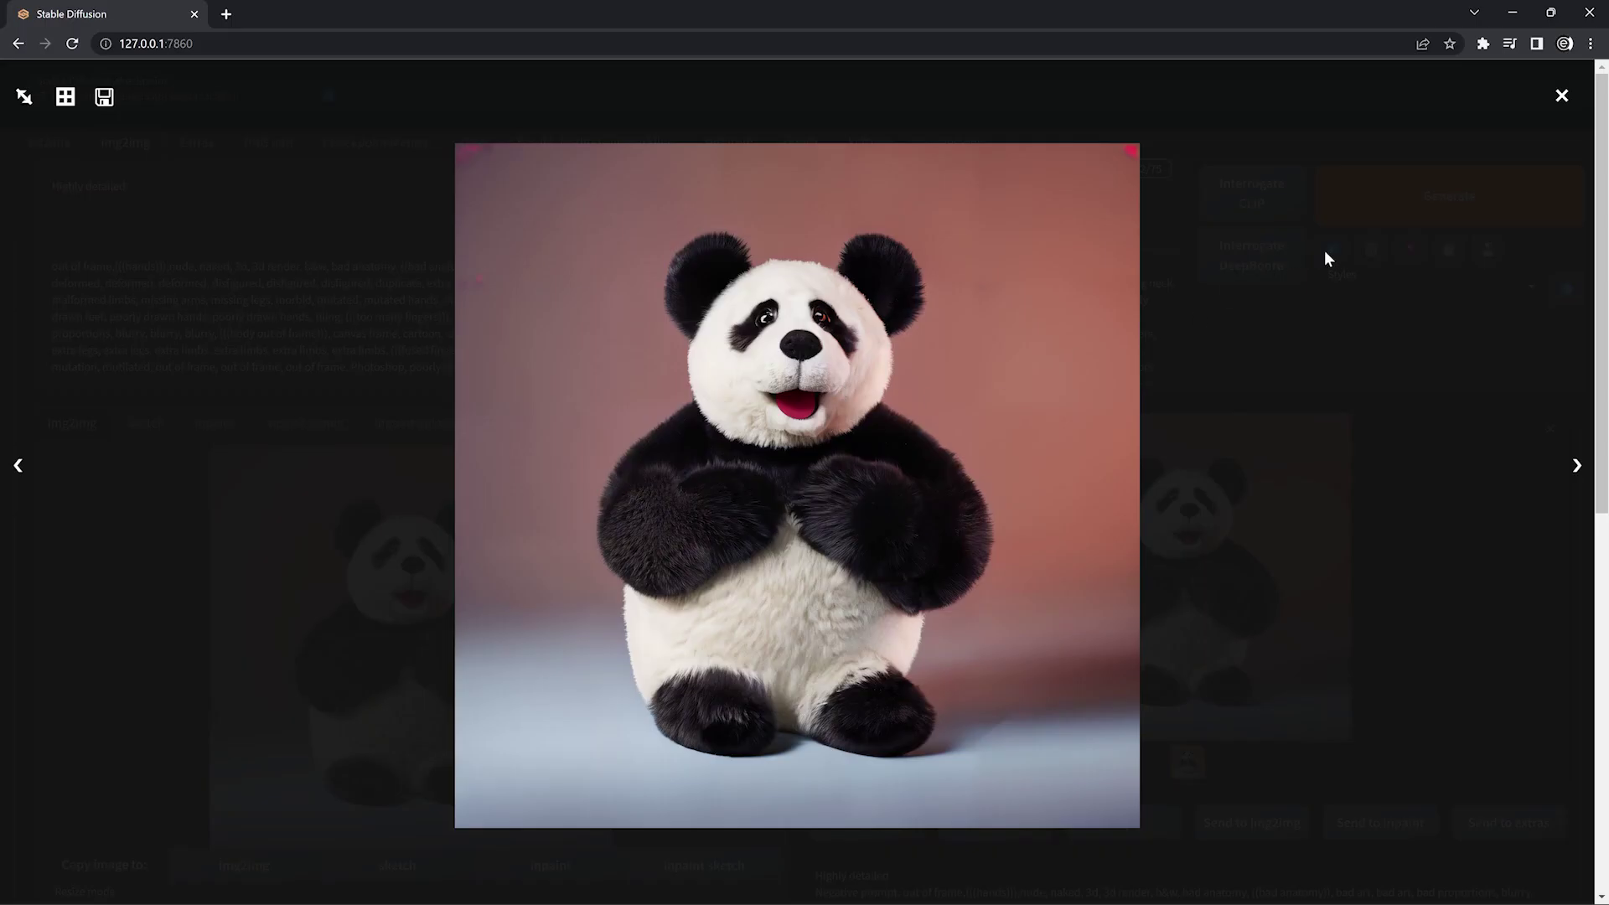
Step: Close the preview, send the panda to img2img, then clear the input and select the prompt
click(1561, 98)
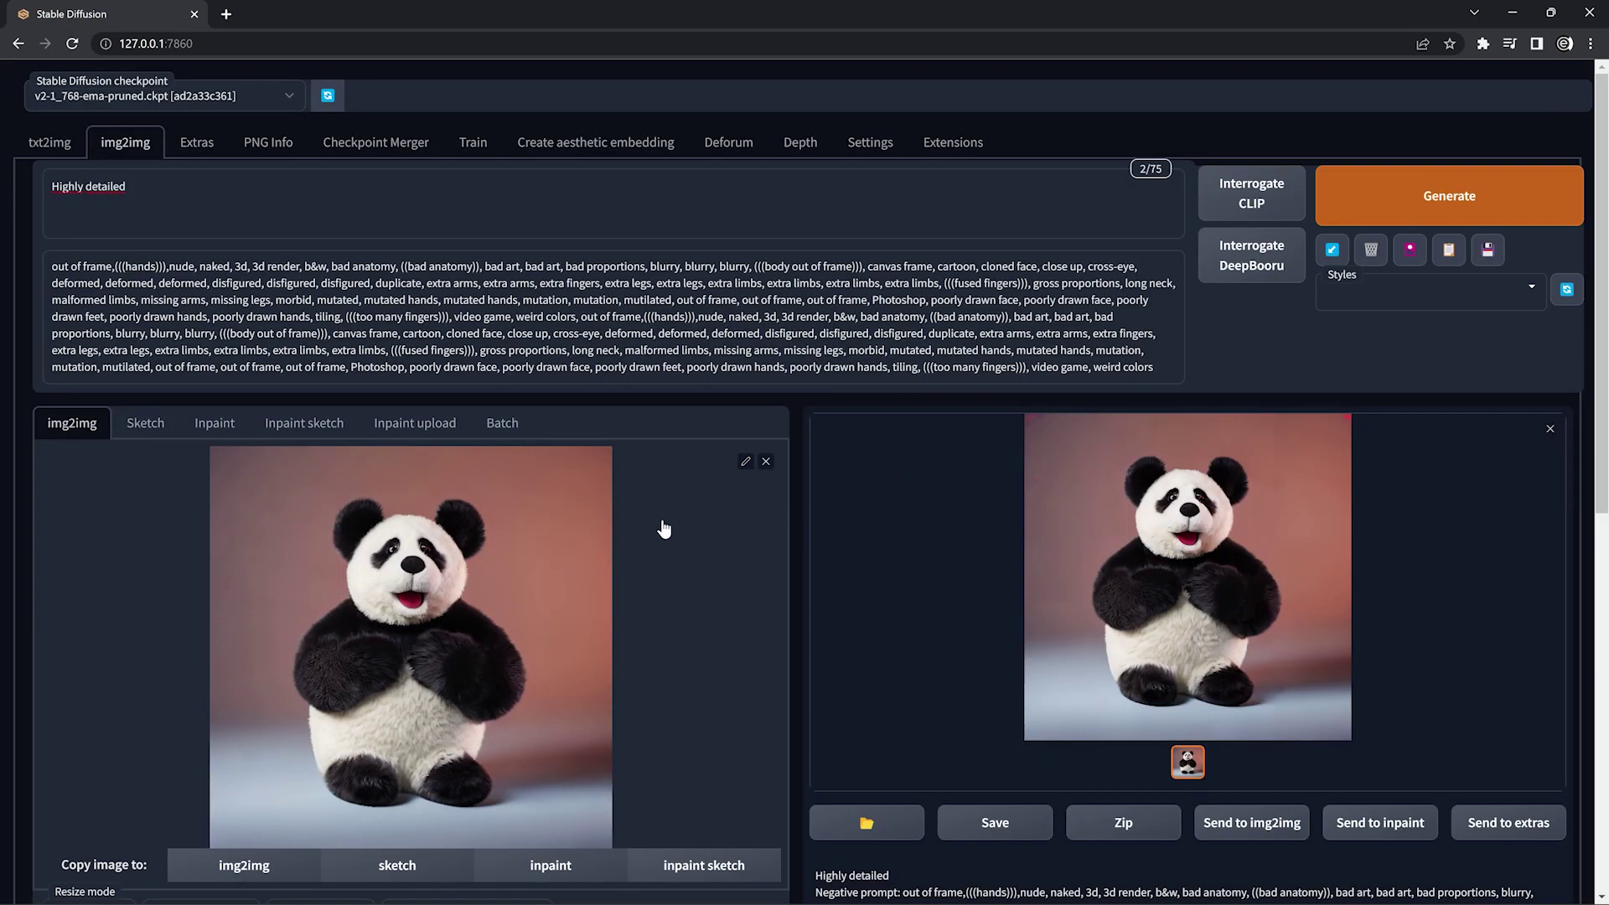
scroll(769, 581, down, 1)
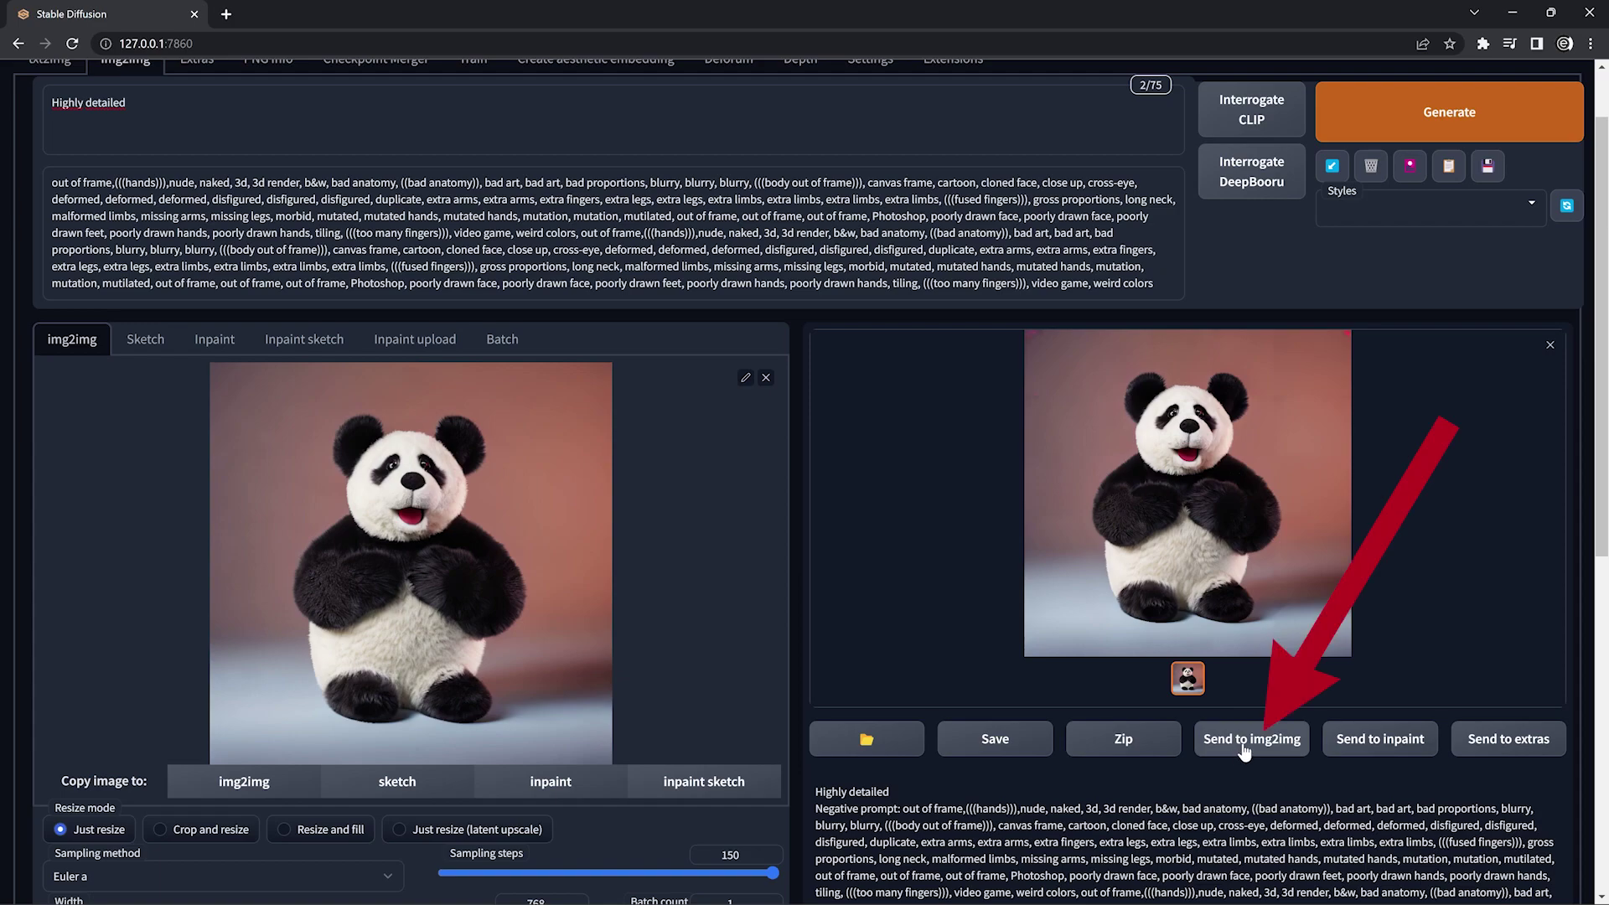
click(1239, 750)
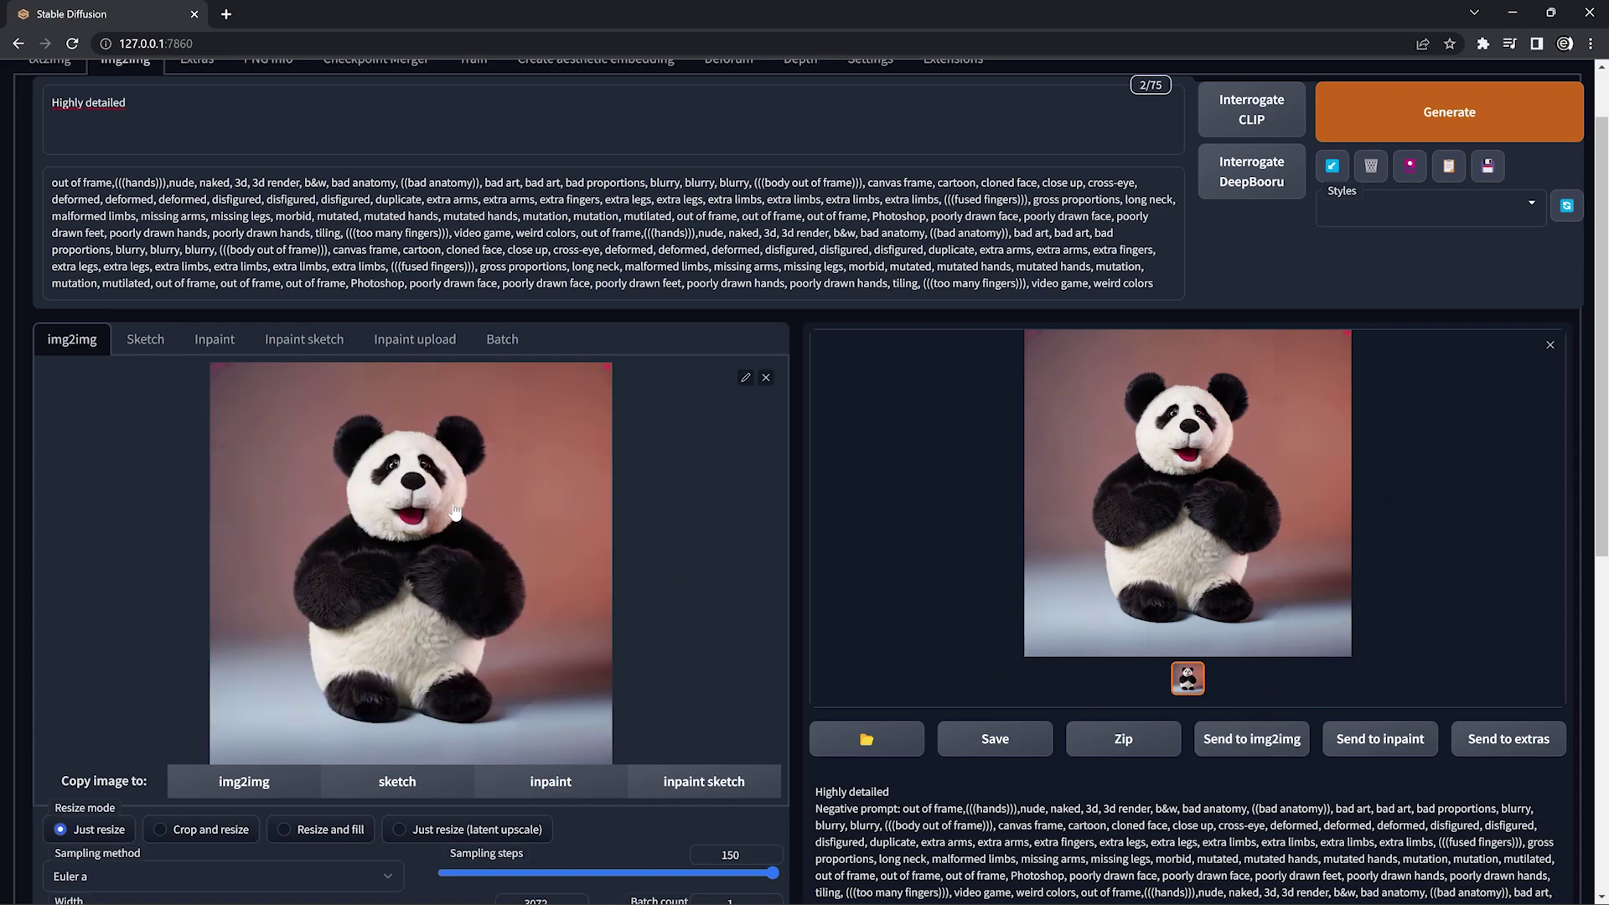
scroll(398, 513, down, 3)
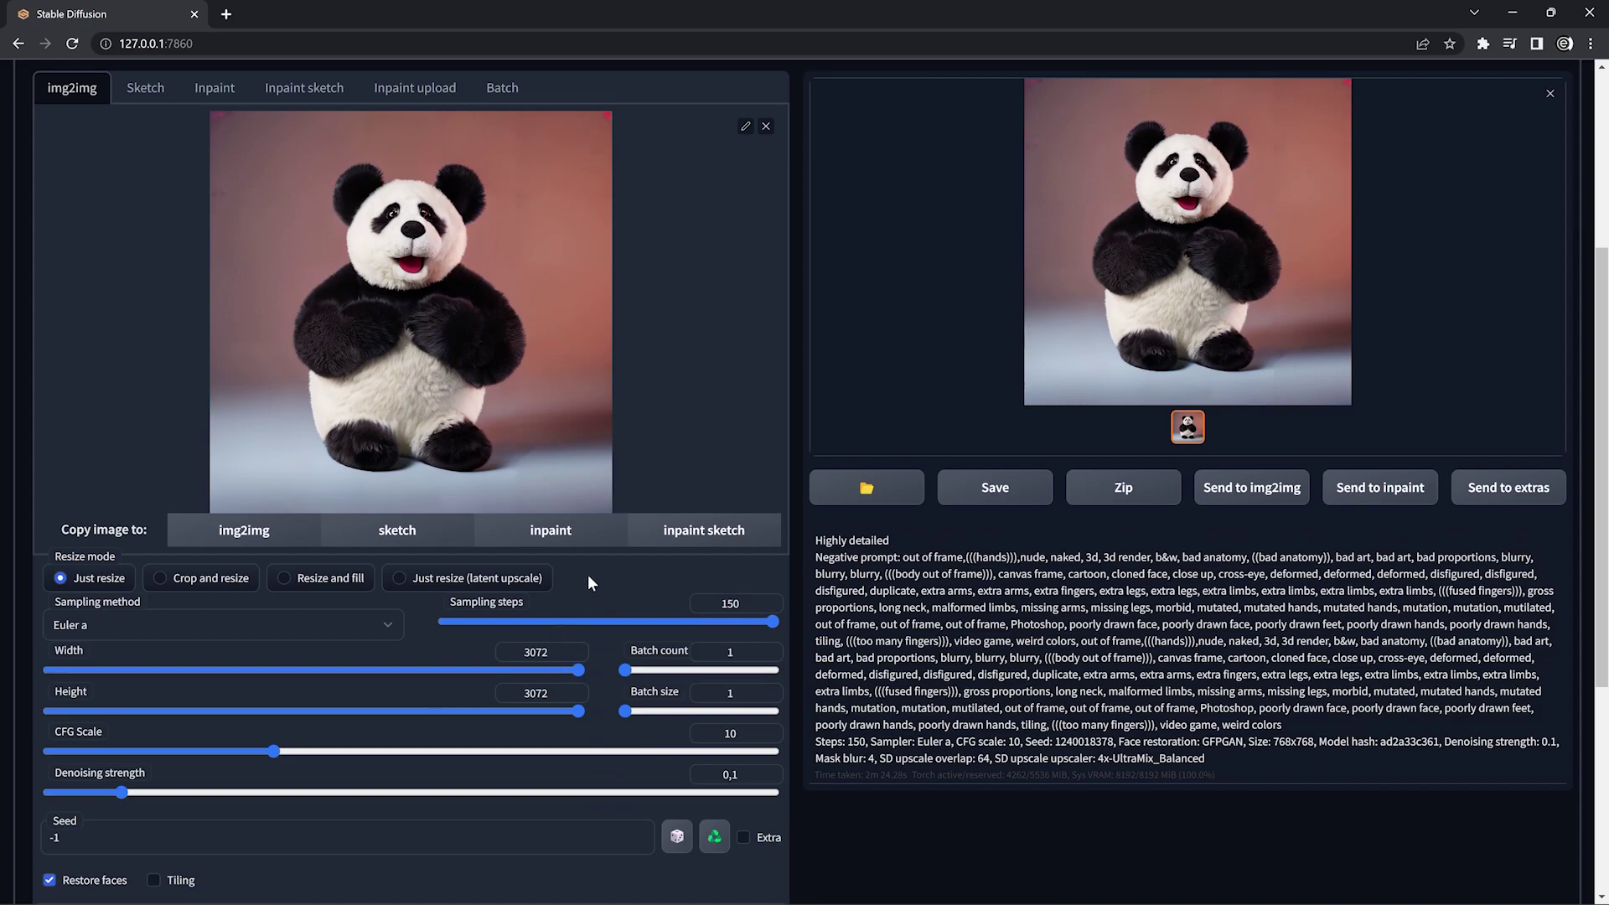
scroll(594, 576, down, 4)
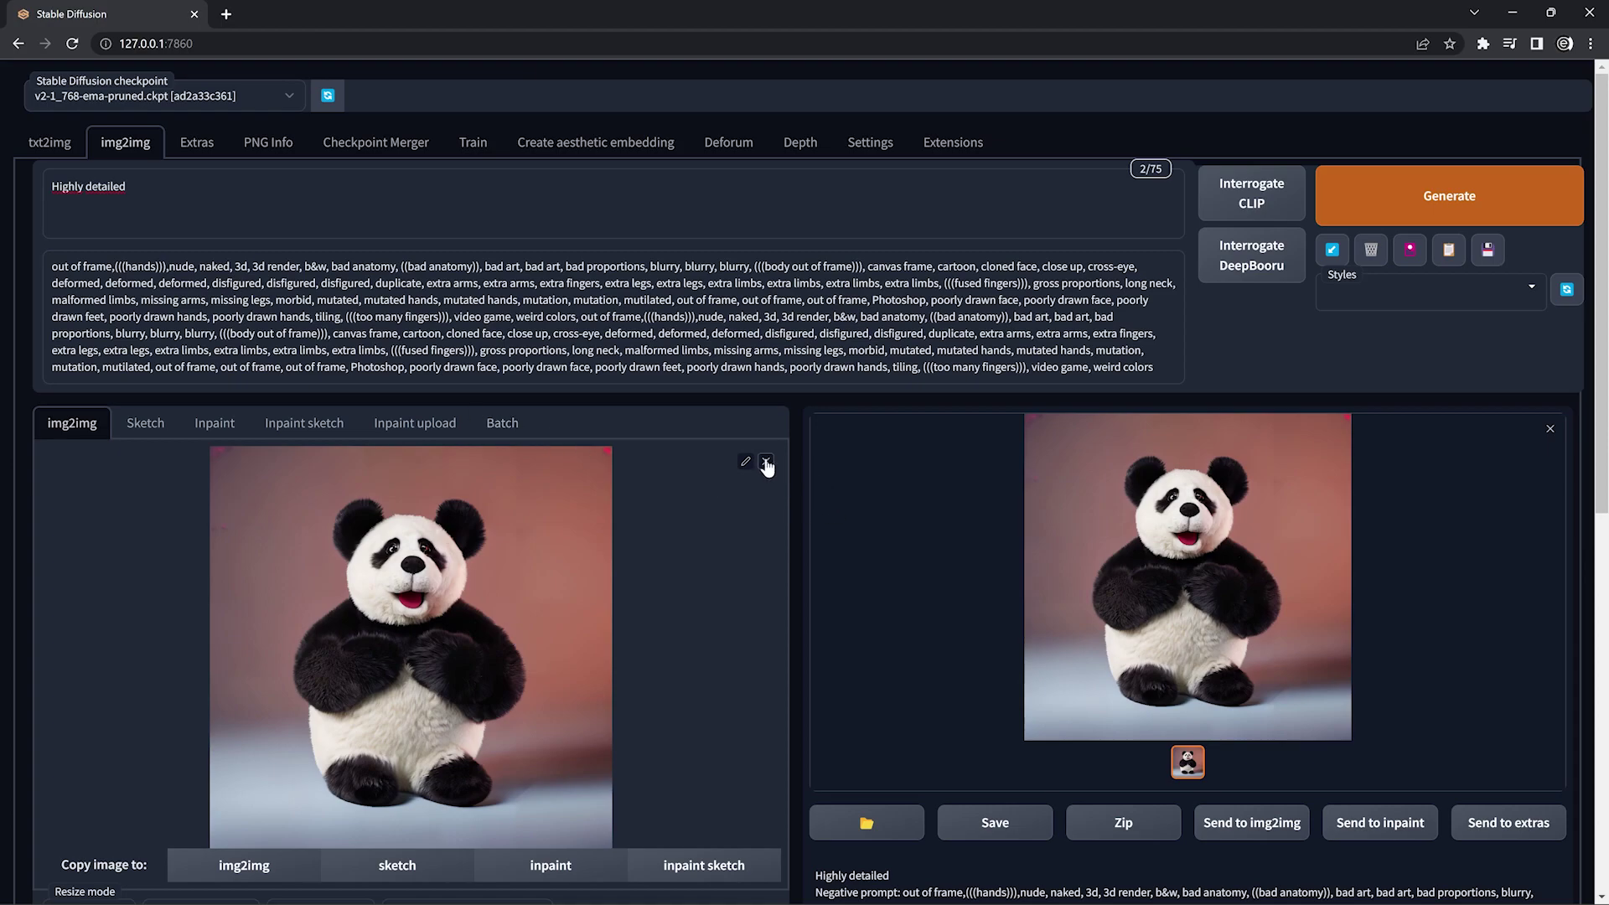
click(766, 463)
drag(129, 188, 18, 193)
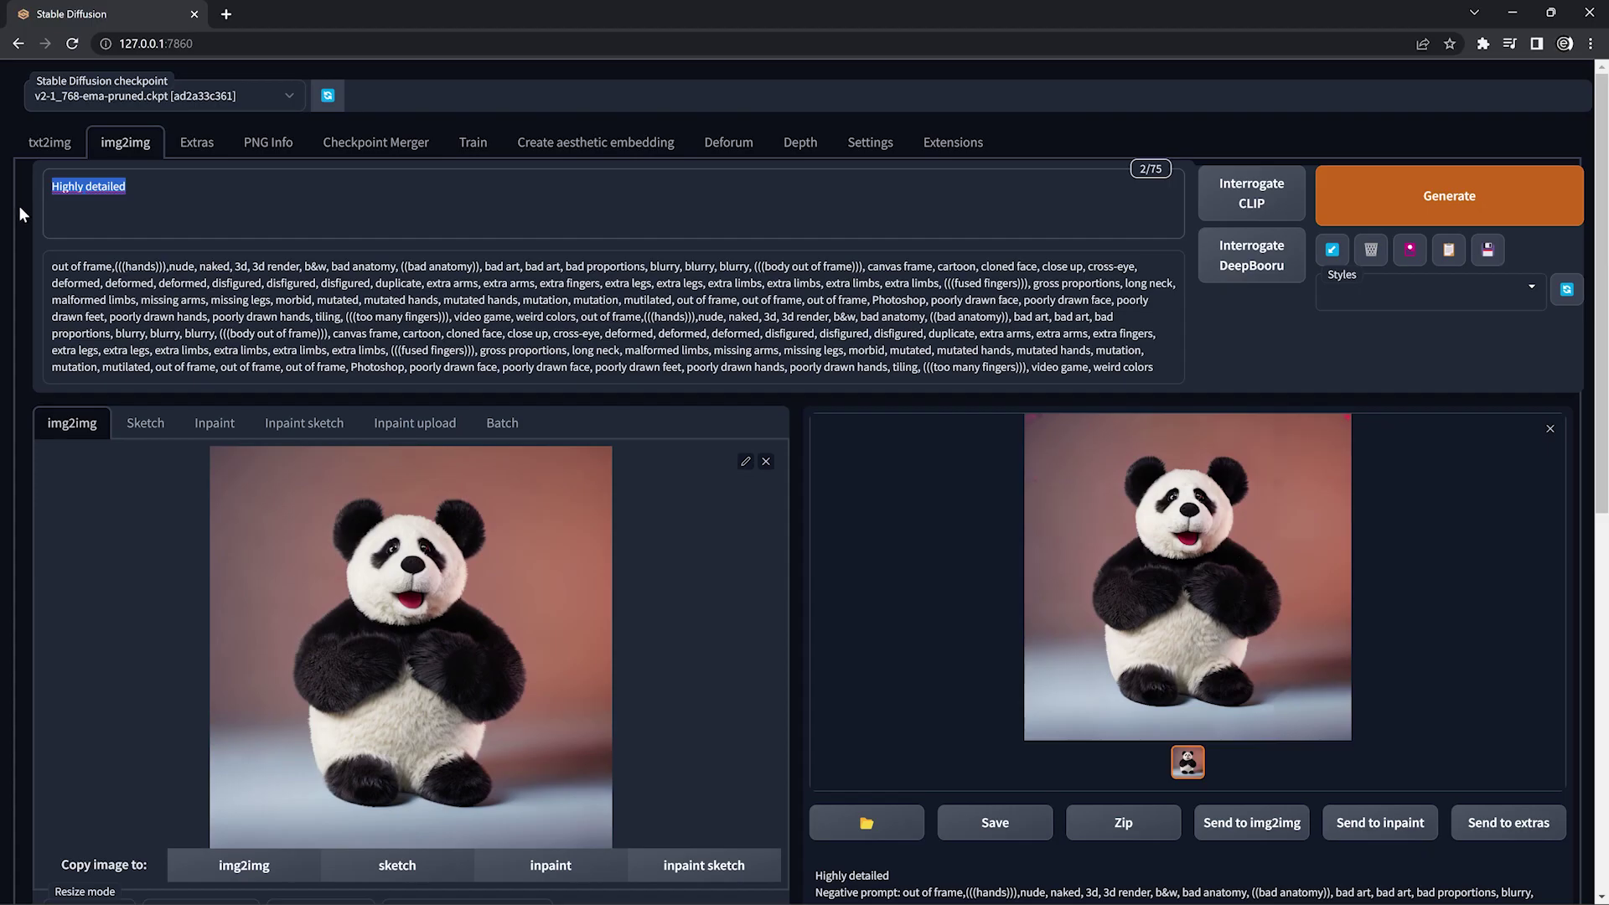
Step: Change the prompt to 'a nice landscape' and shrink the output size back to 768
text(a nice landscape)
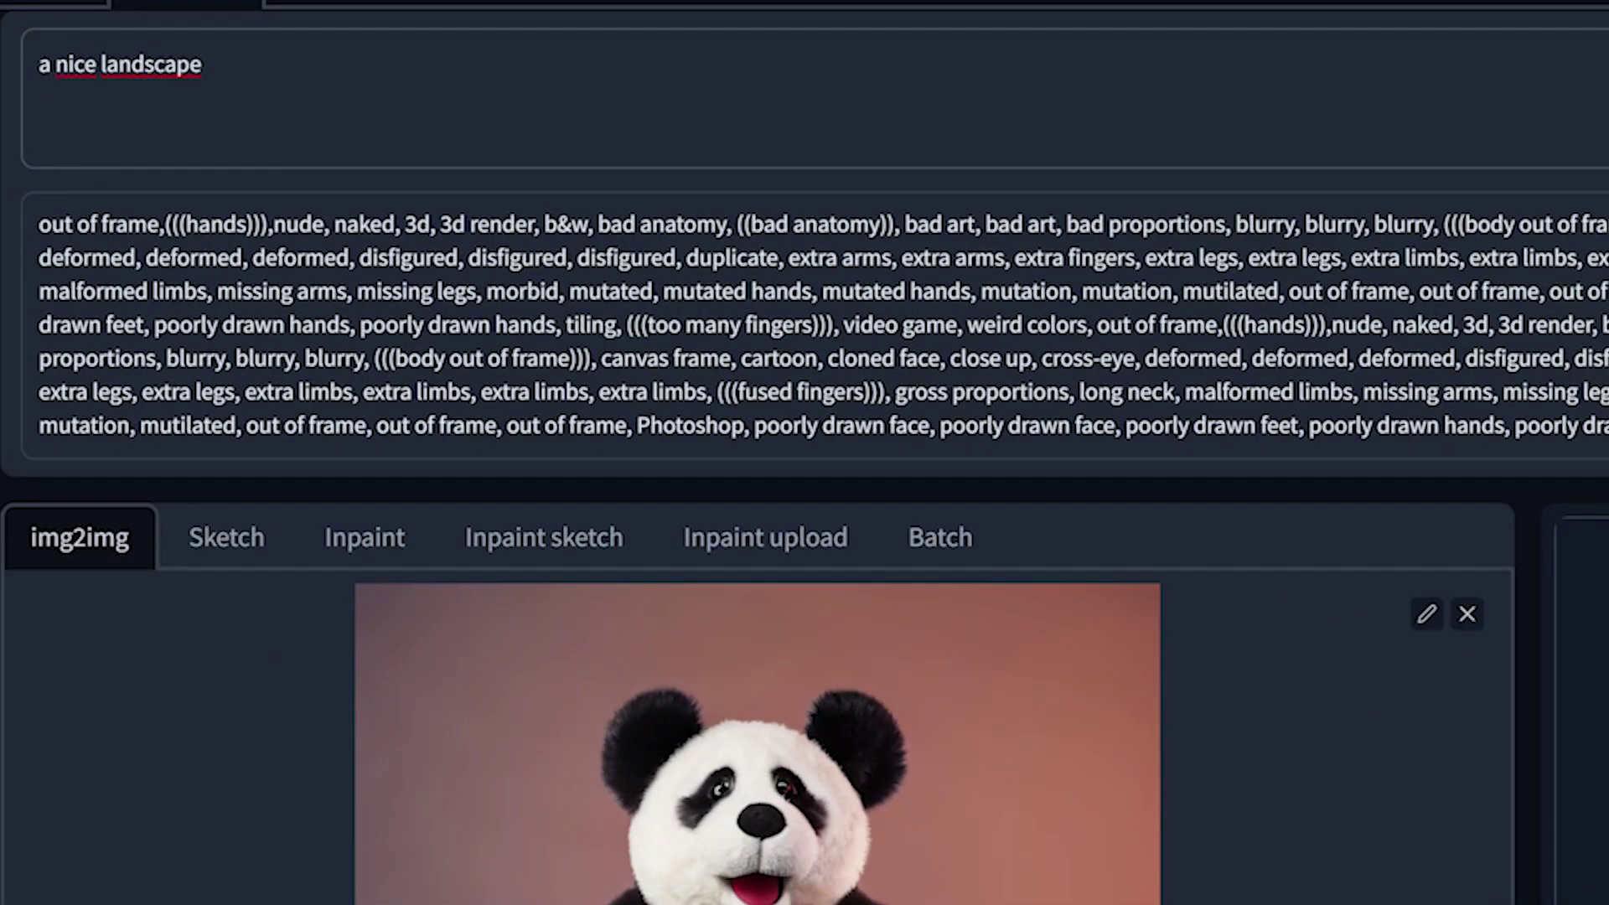
drag(501, 585, 237, 605)
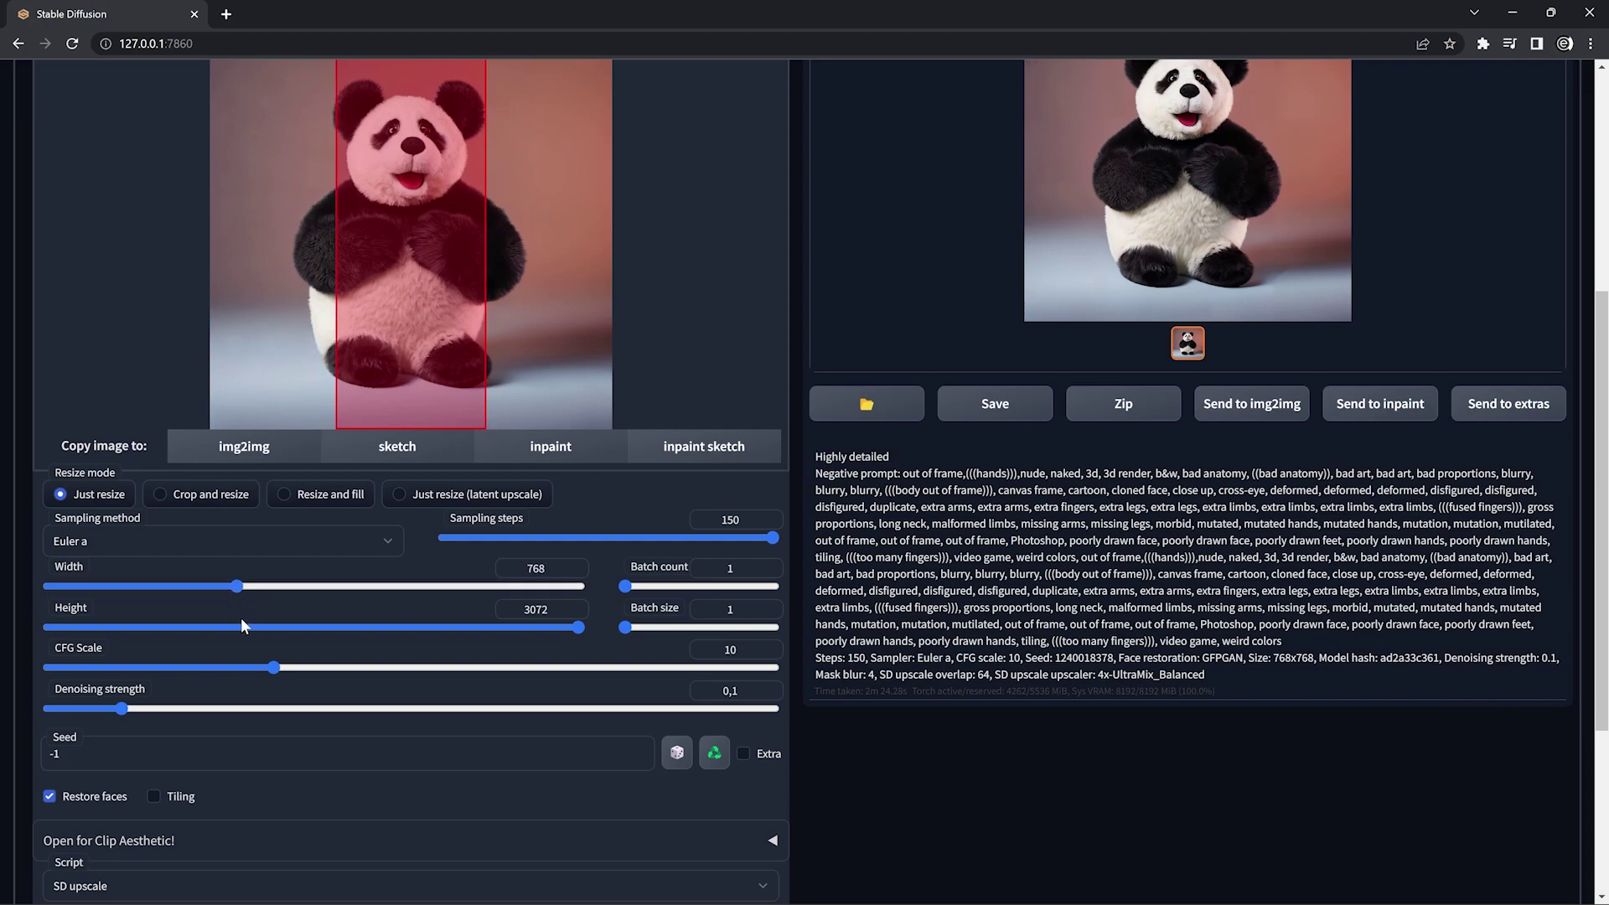
click(241, 627)
Step: Raise the denoising strength to 0.8 and set the SD upscale tile overlap to 0
scroll(251, 621, down, 2)
drag(117, 541, 631, 546)
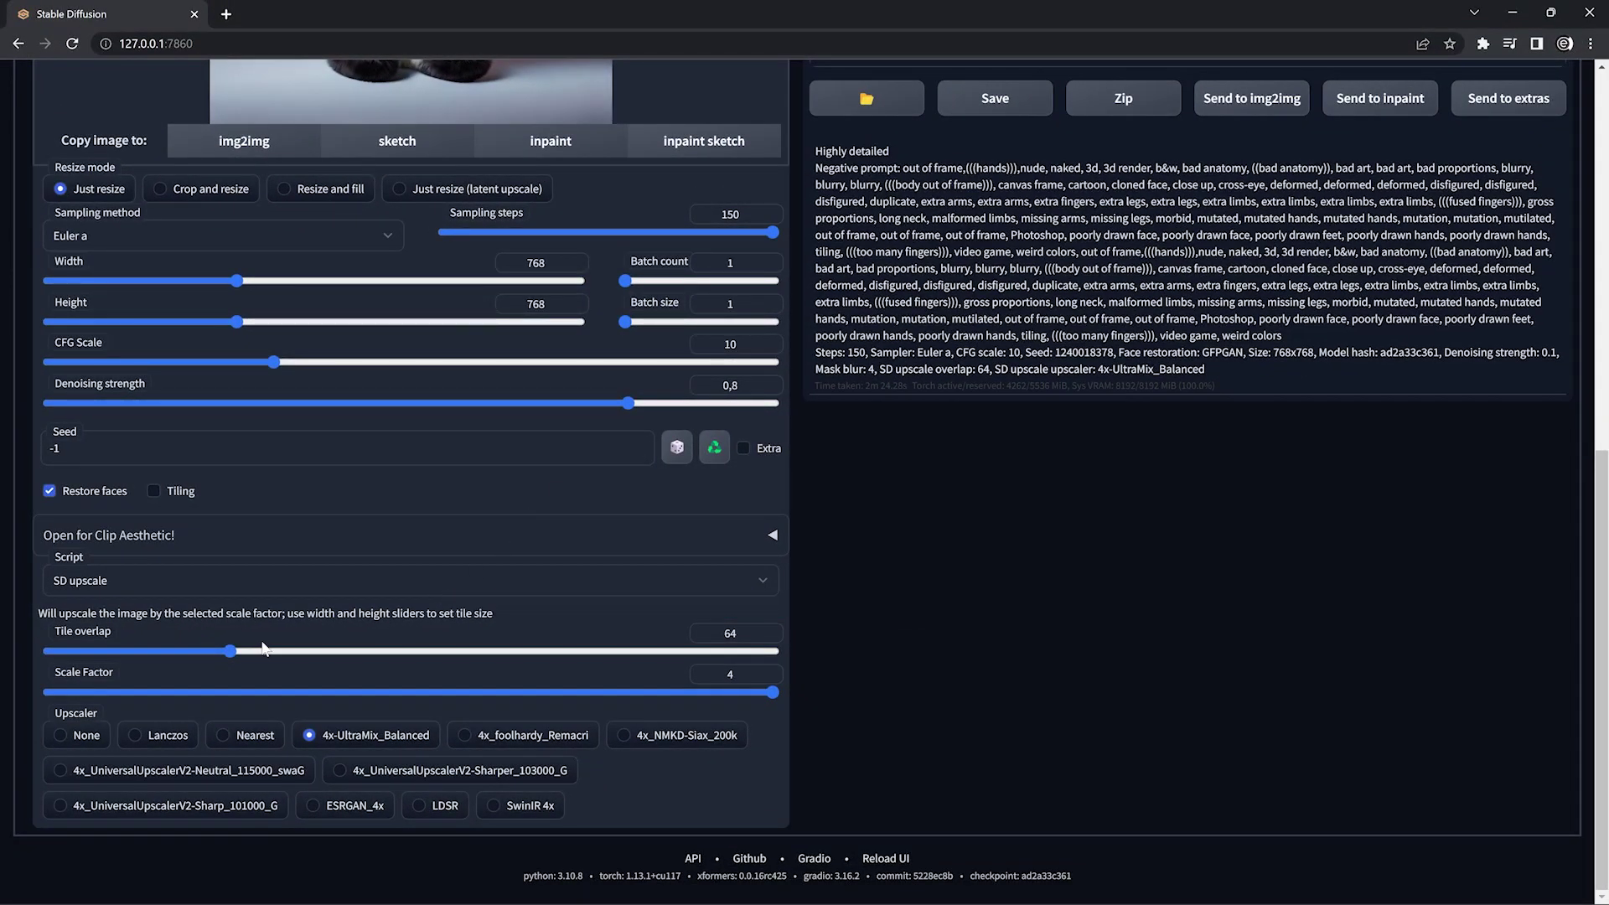
drag(231, 652, 49, 651)
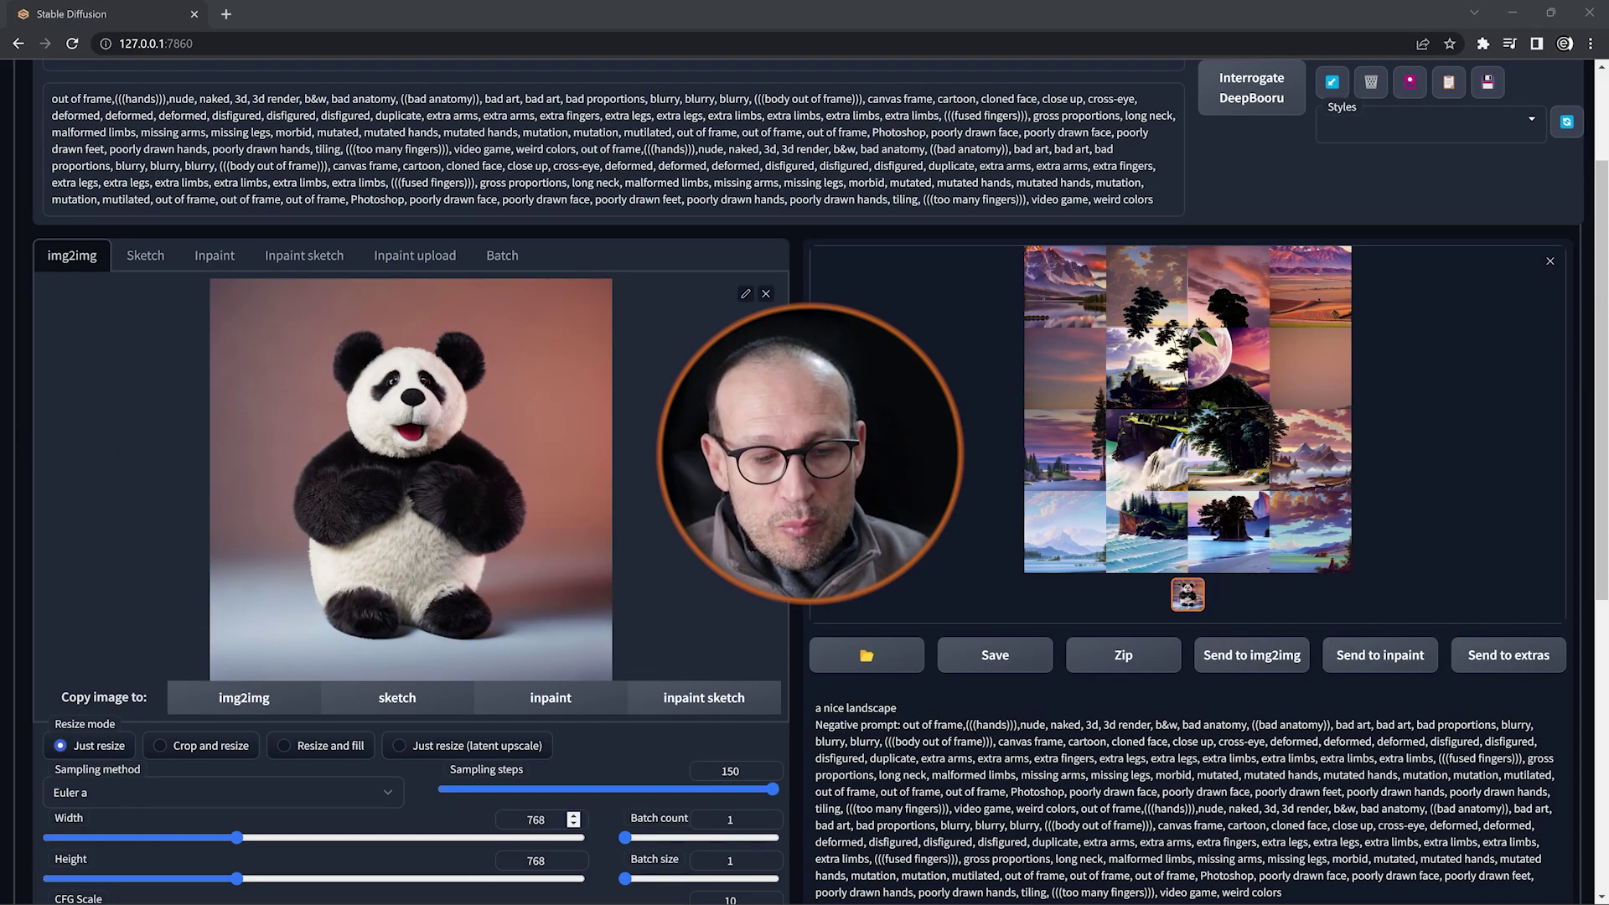
scroll(546, 608, down, 2)
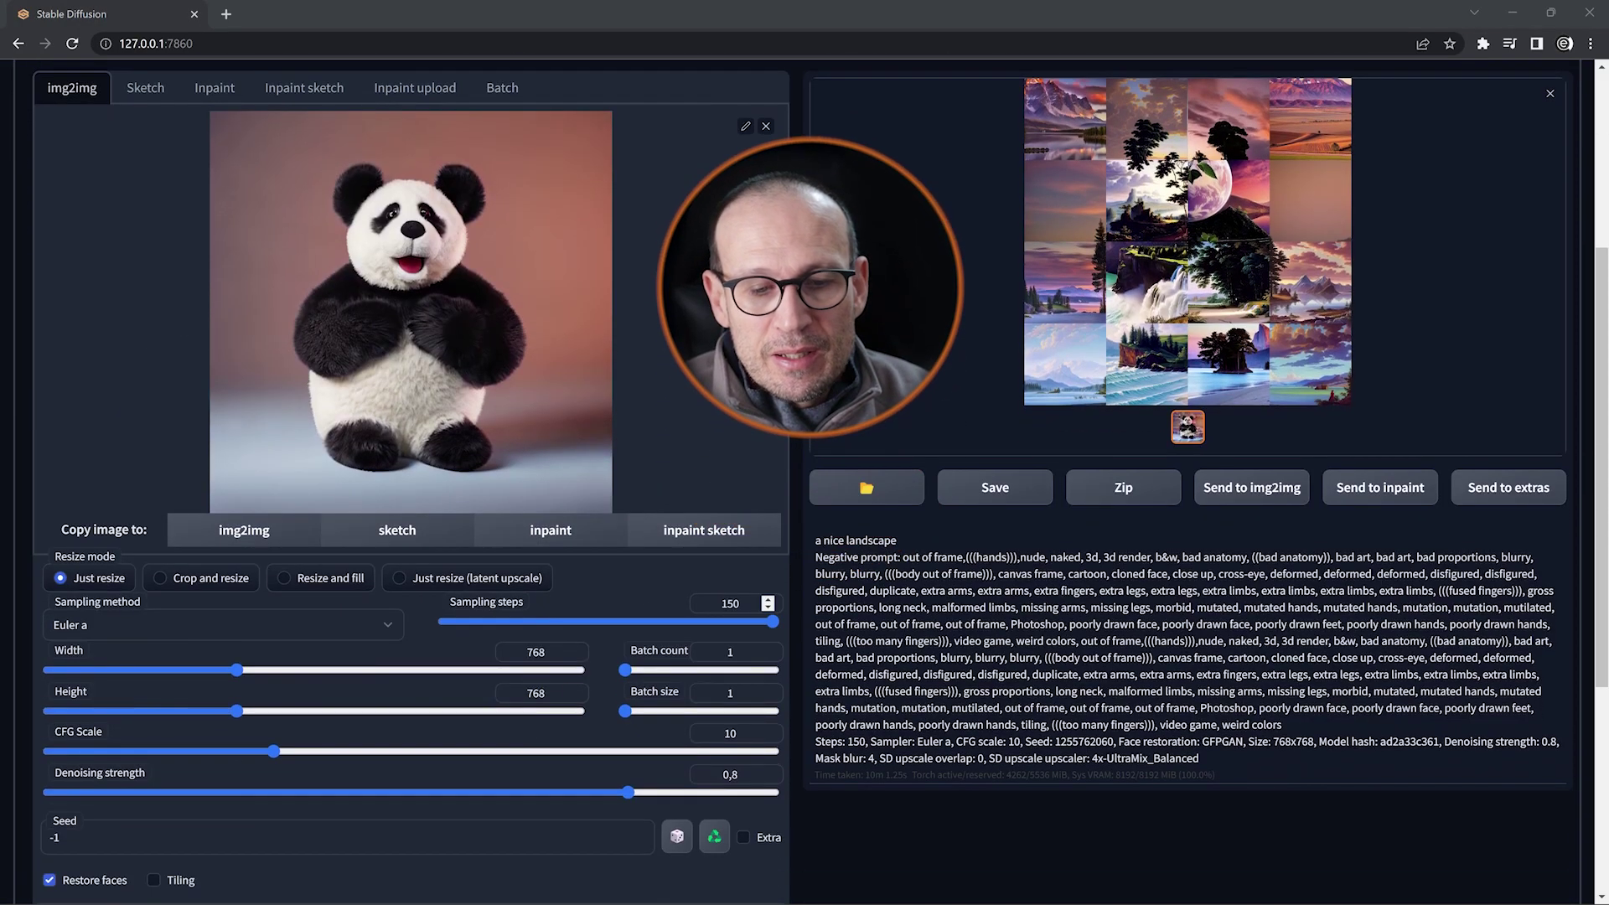
click(1209, 280)
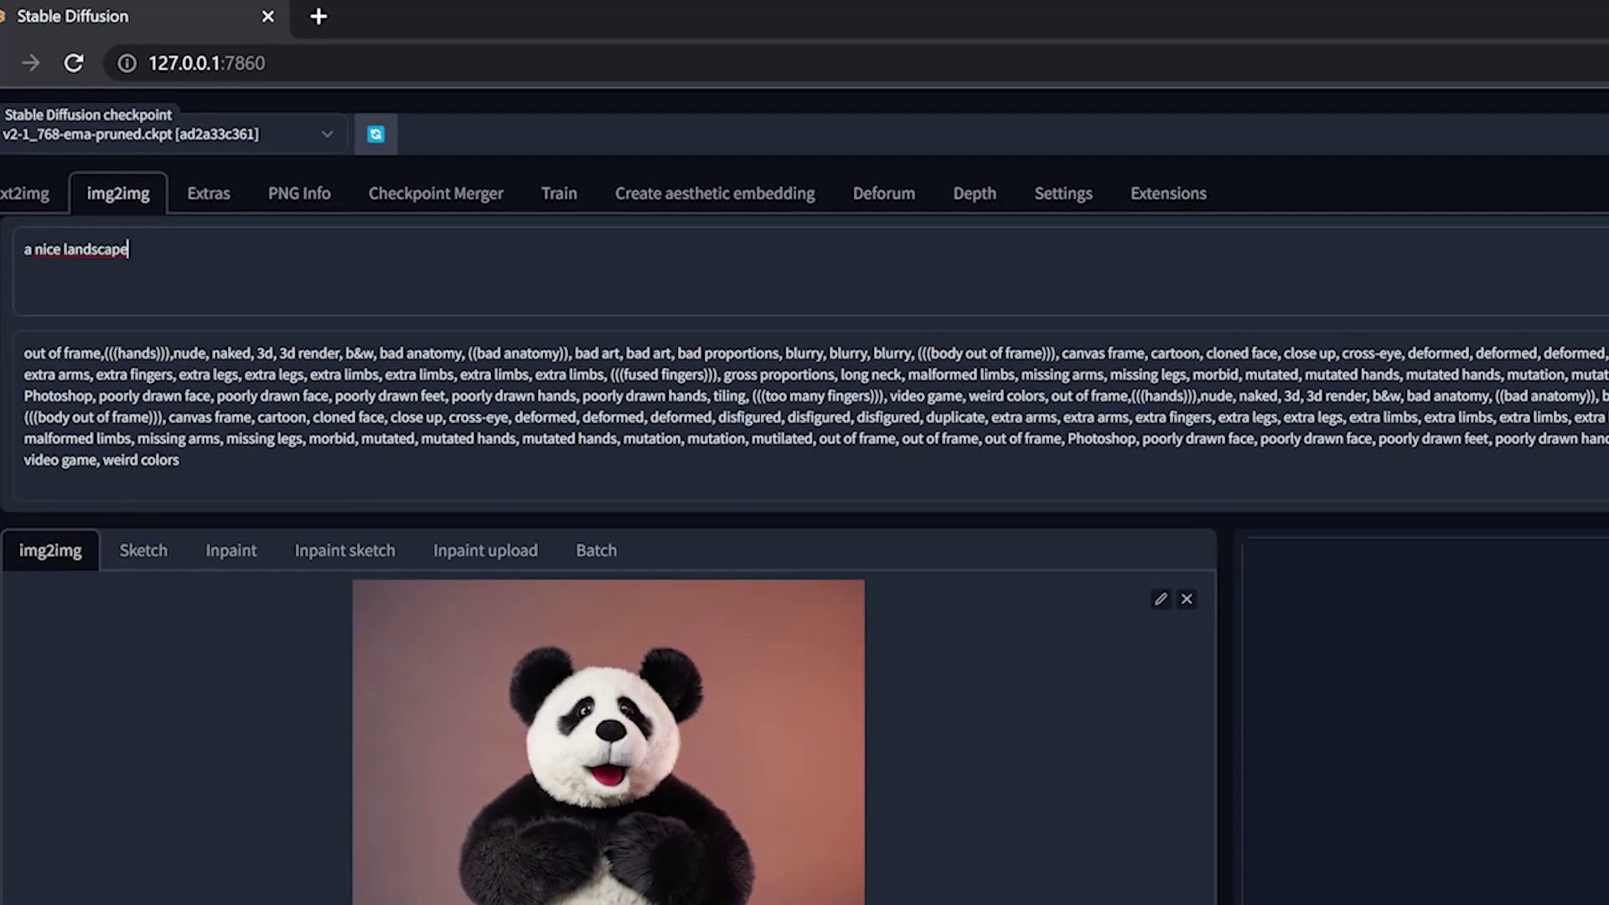
Step: Select the 'a nice landscape' prompt for replacement and set sampling steps 90, tile overlap 96
drag(17, 245, 121, 245)
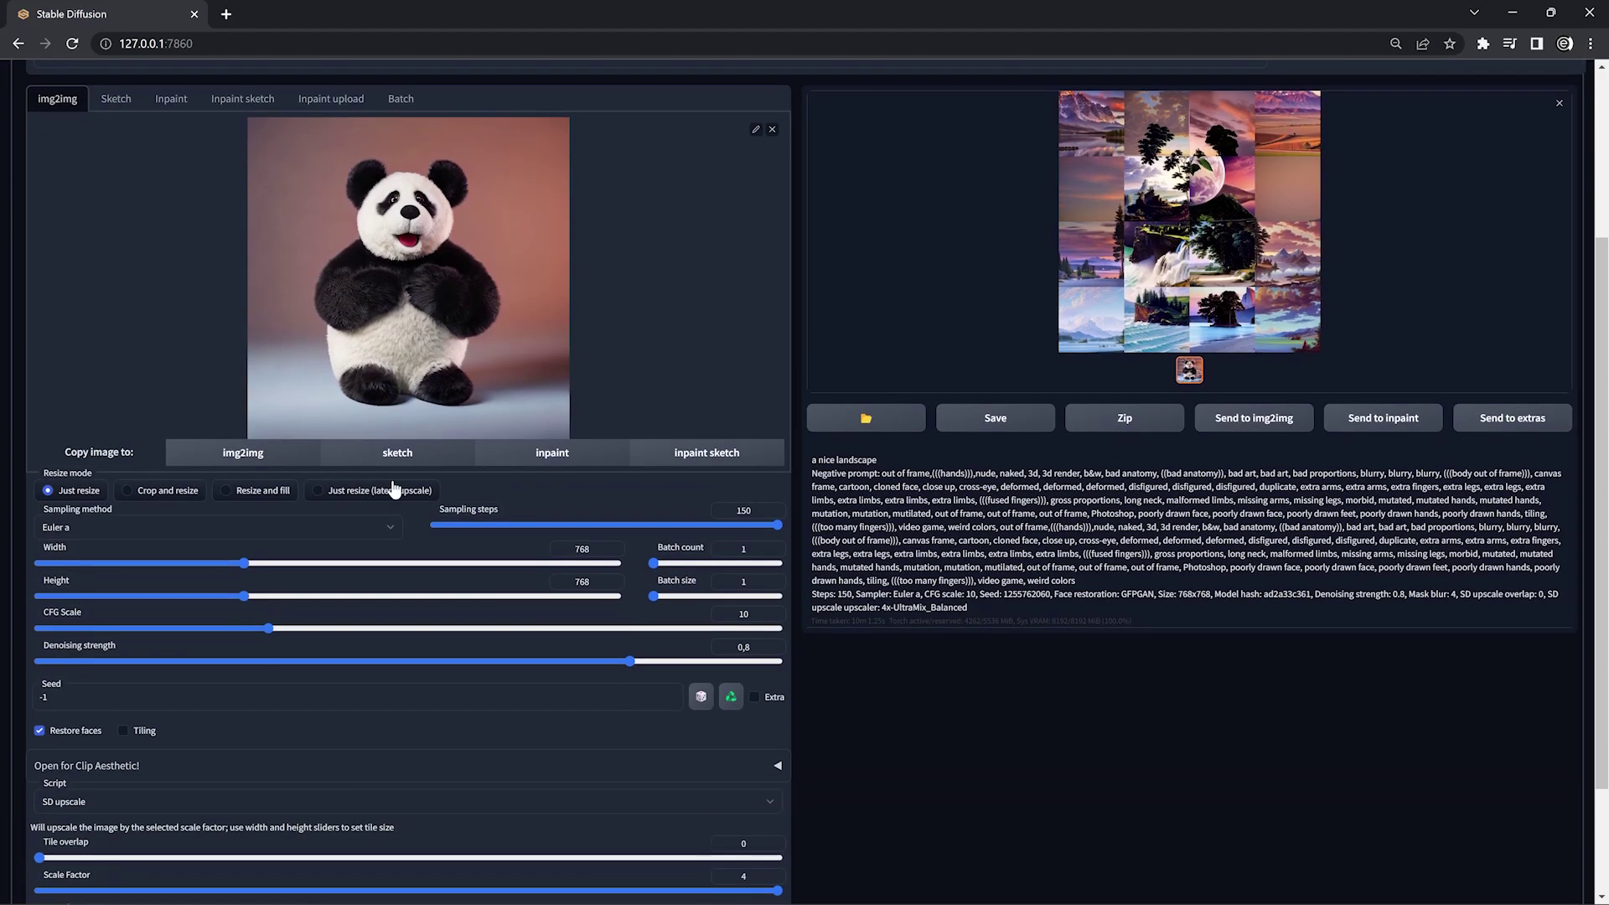
mouse_move(622, 525)
mouse_down()
mouse_move(647, 526)
mouse_move(557, 509)
mouse_up()
scroll(632, 513, down, 2)
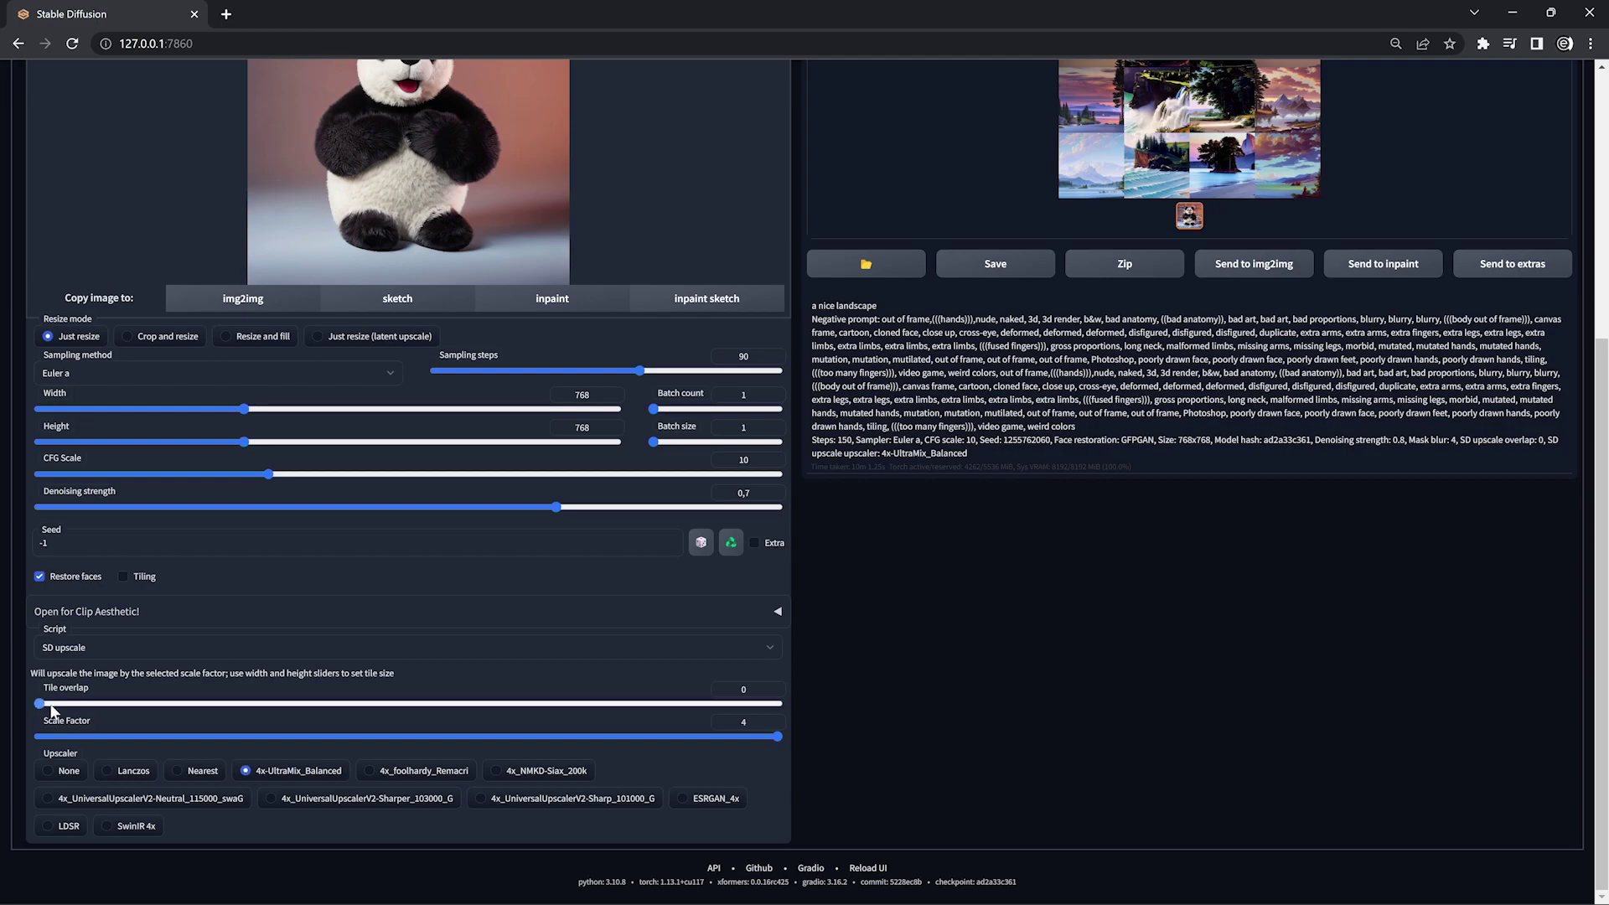
drag(39, 704, 317, 704)
scroll(389, 631, up, 5)
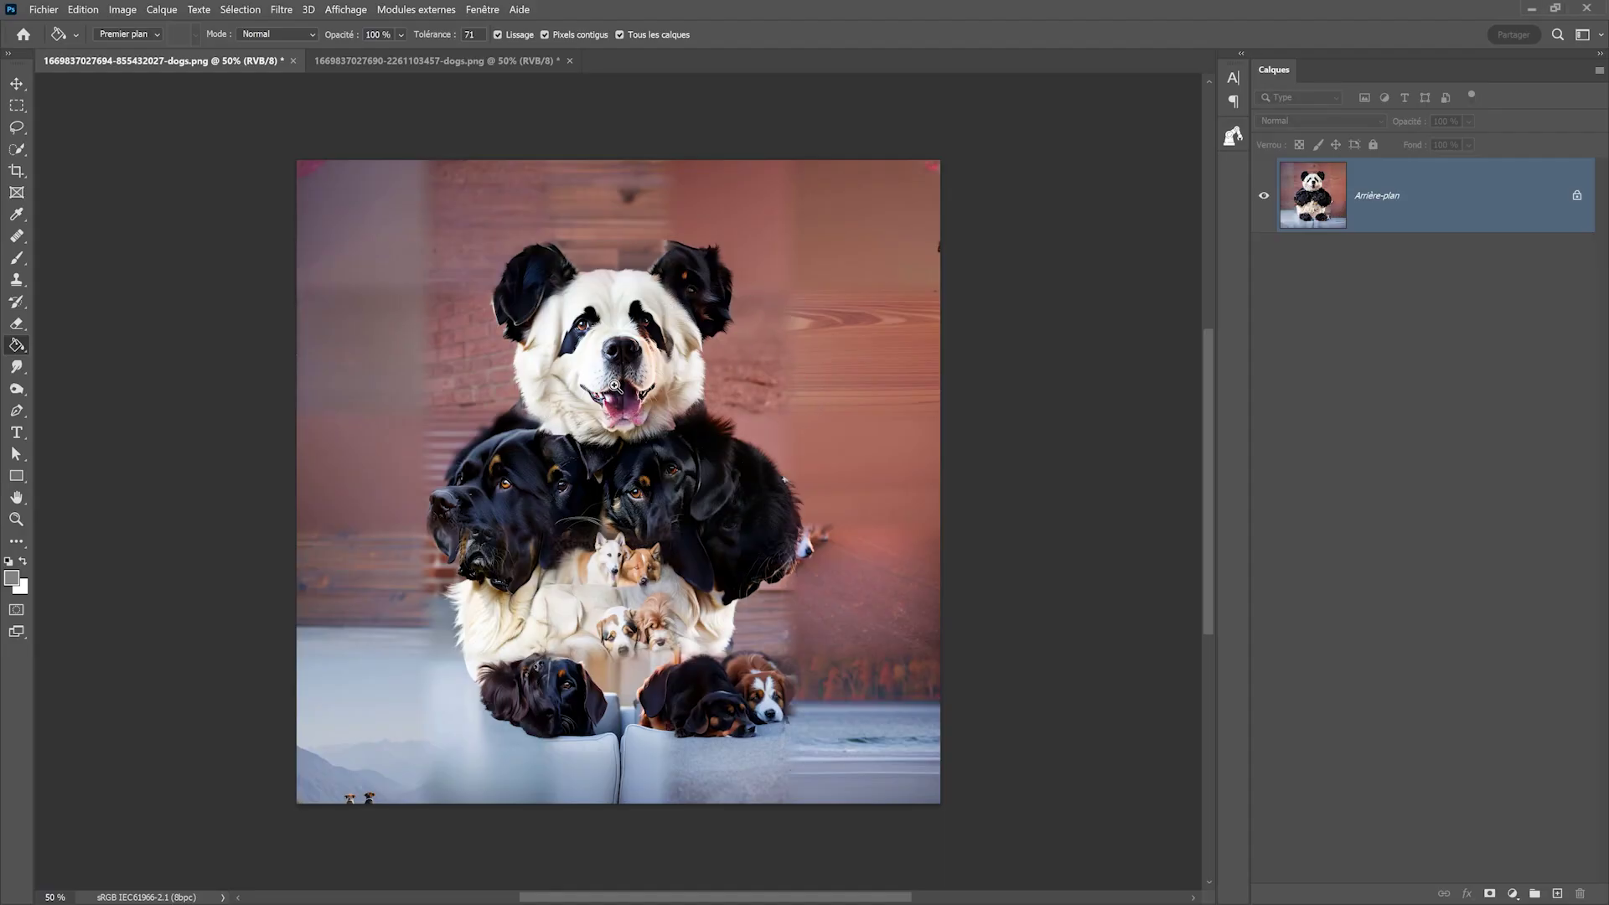
Step: Zoom into the first dogs.png panda-dog's face, then fit the image to the window
mouse_move(614, 385)
mouse_down()
mouse_move(520, 439)
mouse_move(616, 495)
mouse_up()
scroll(624, 578, down, 3)
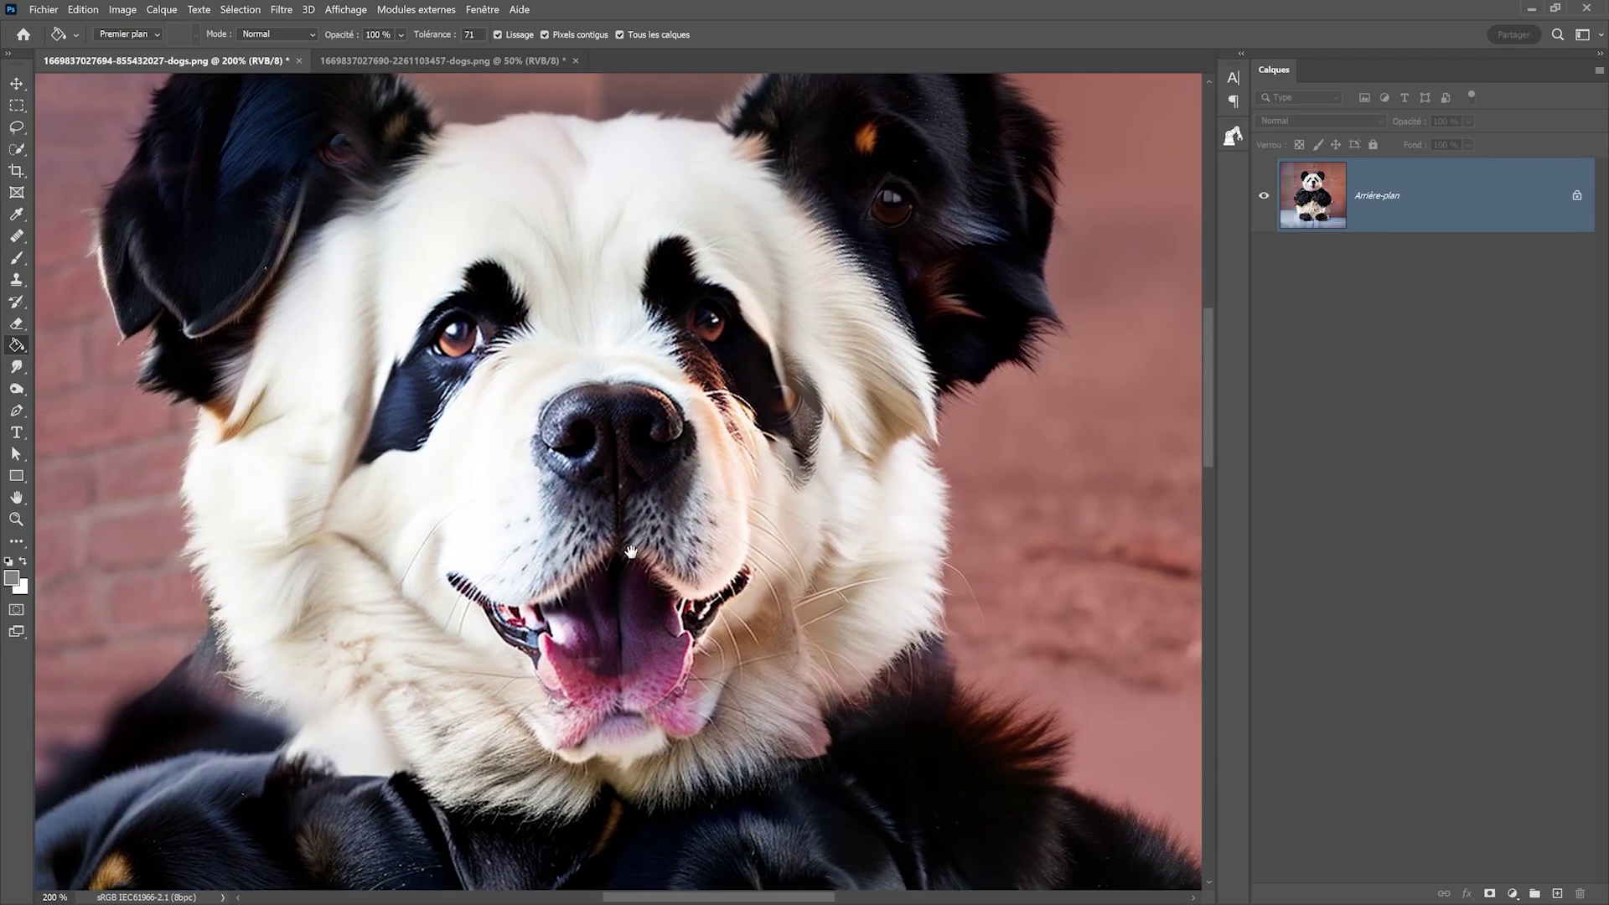
scroll(633, 557, down, 1)
scroll(641, 578, down, 2)
scroll(670, 553, down, 3)
scroll(708, 532, down, 4)
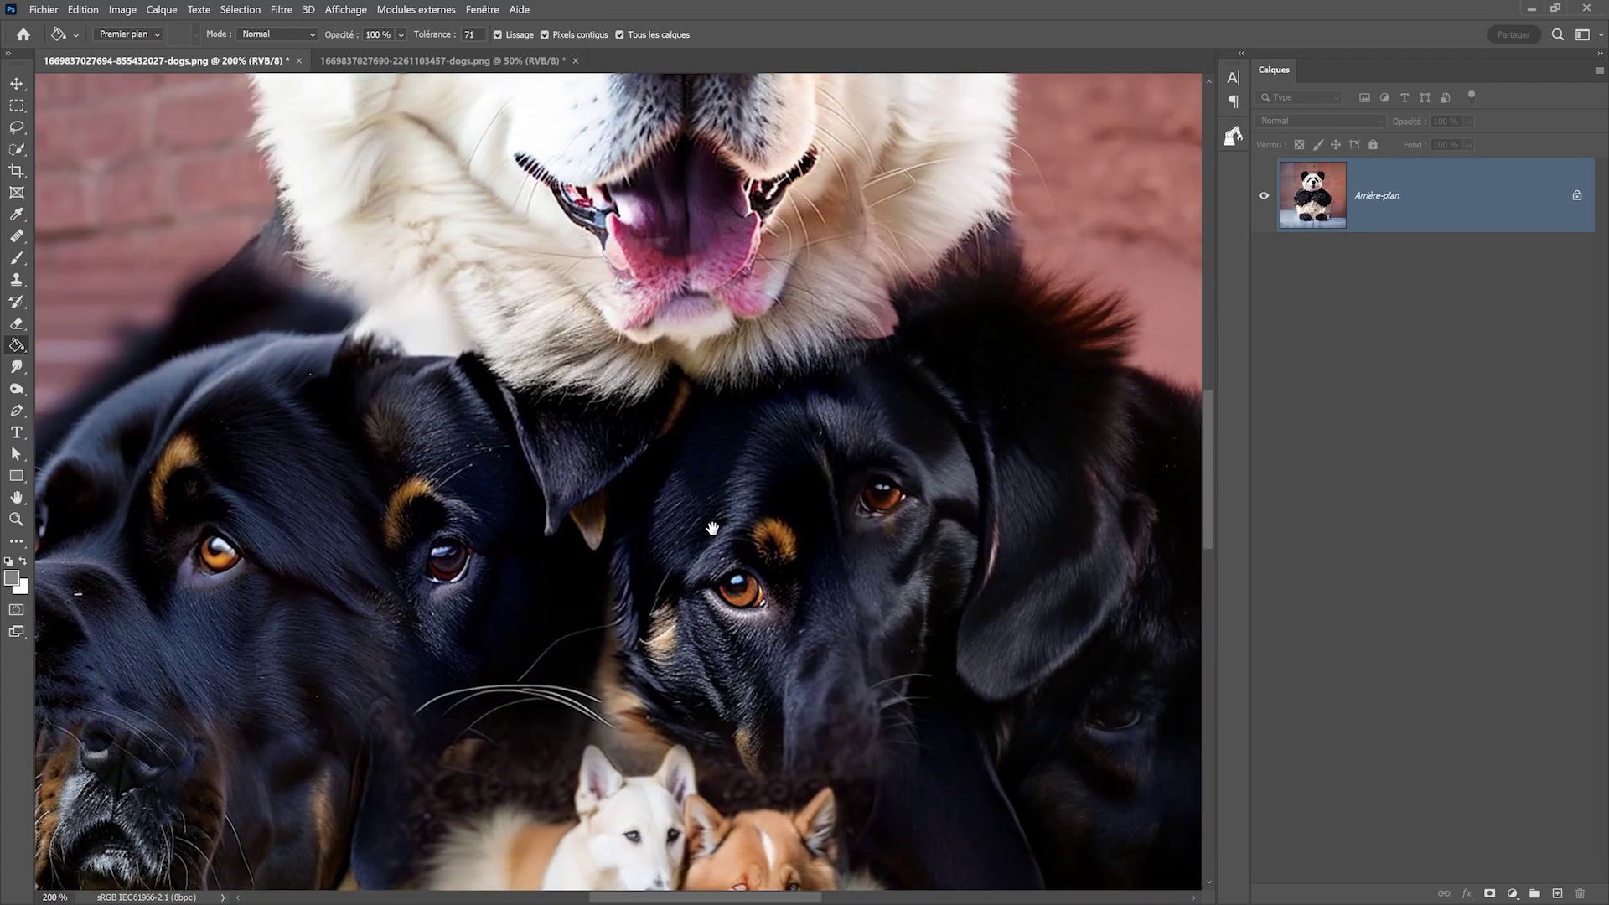
key(ctrl+0)
Step: Switch to the second dogs image and zoom in on its dog-face head and open mouth
click(405, 60)
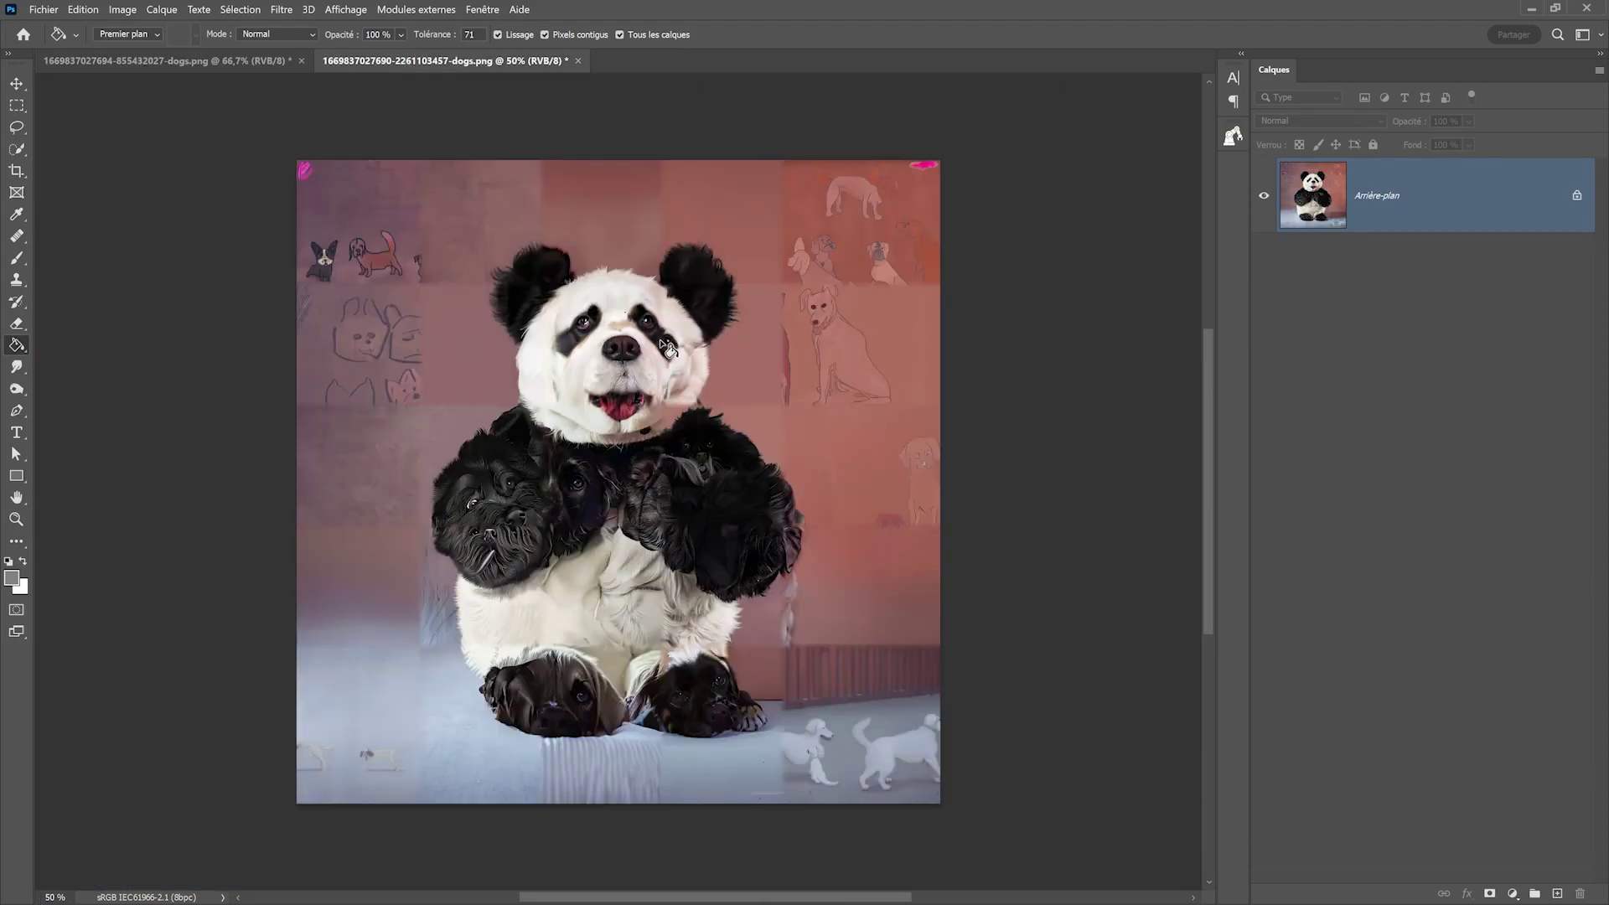
scroll(461, 310, up, 2)
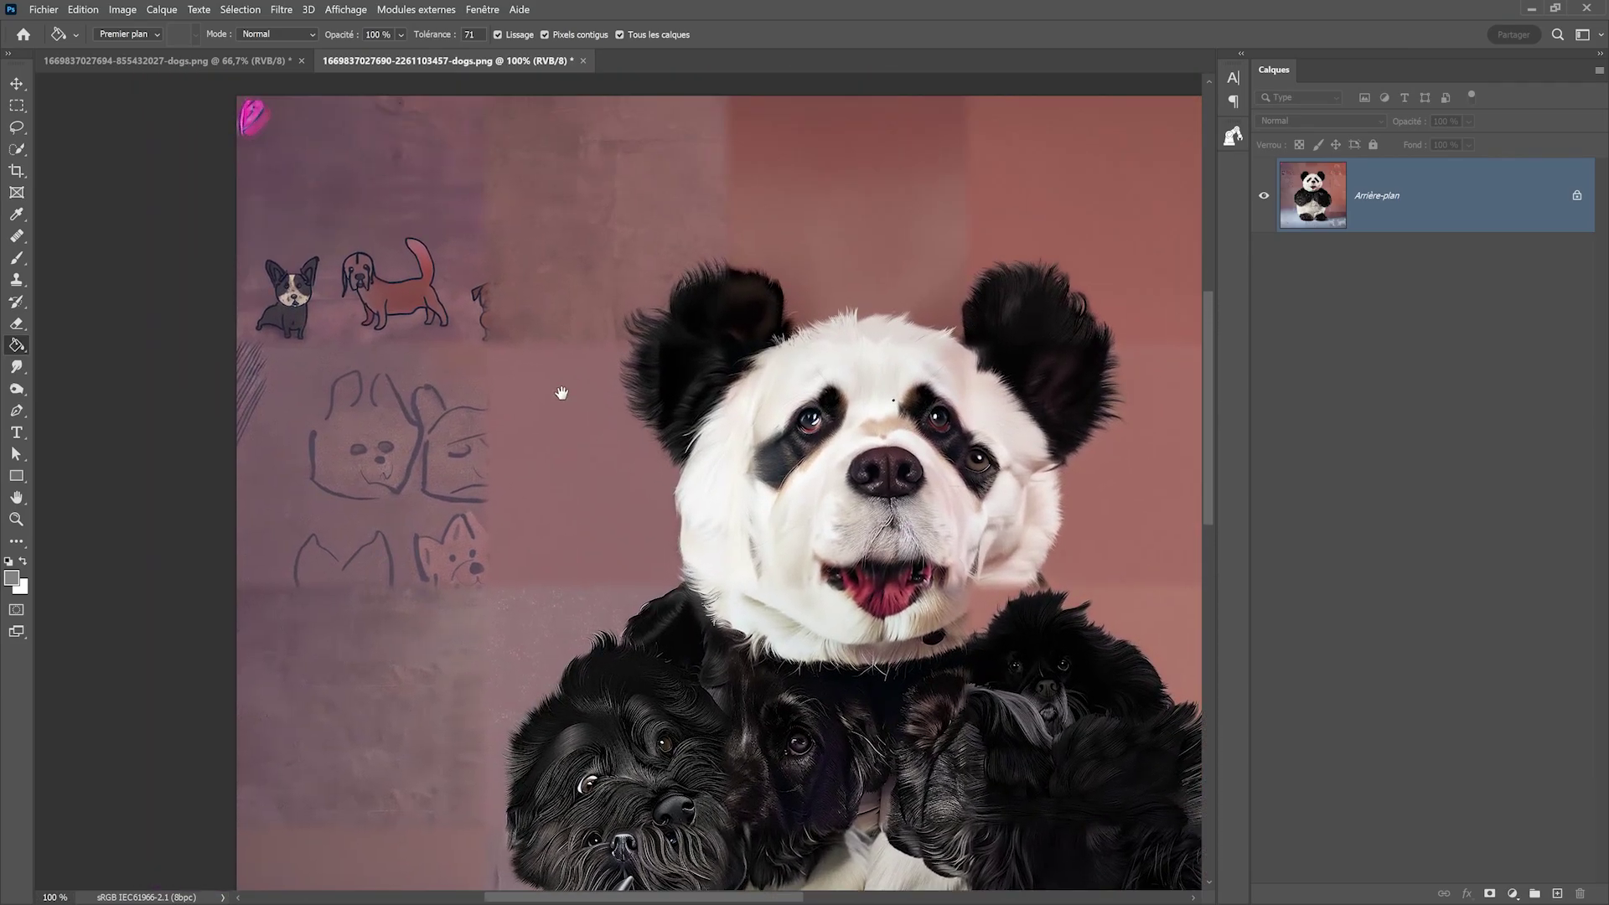
scroll(469, 482, right, 5)
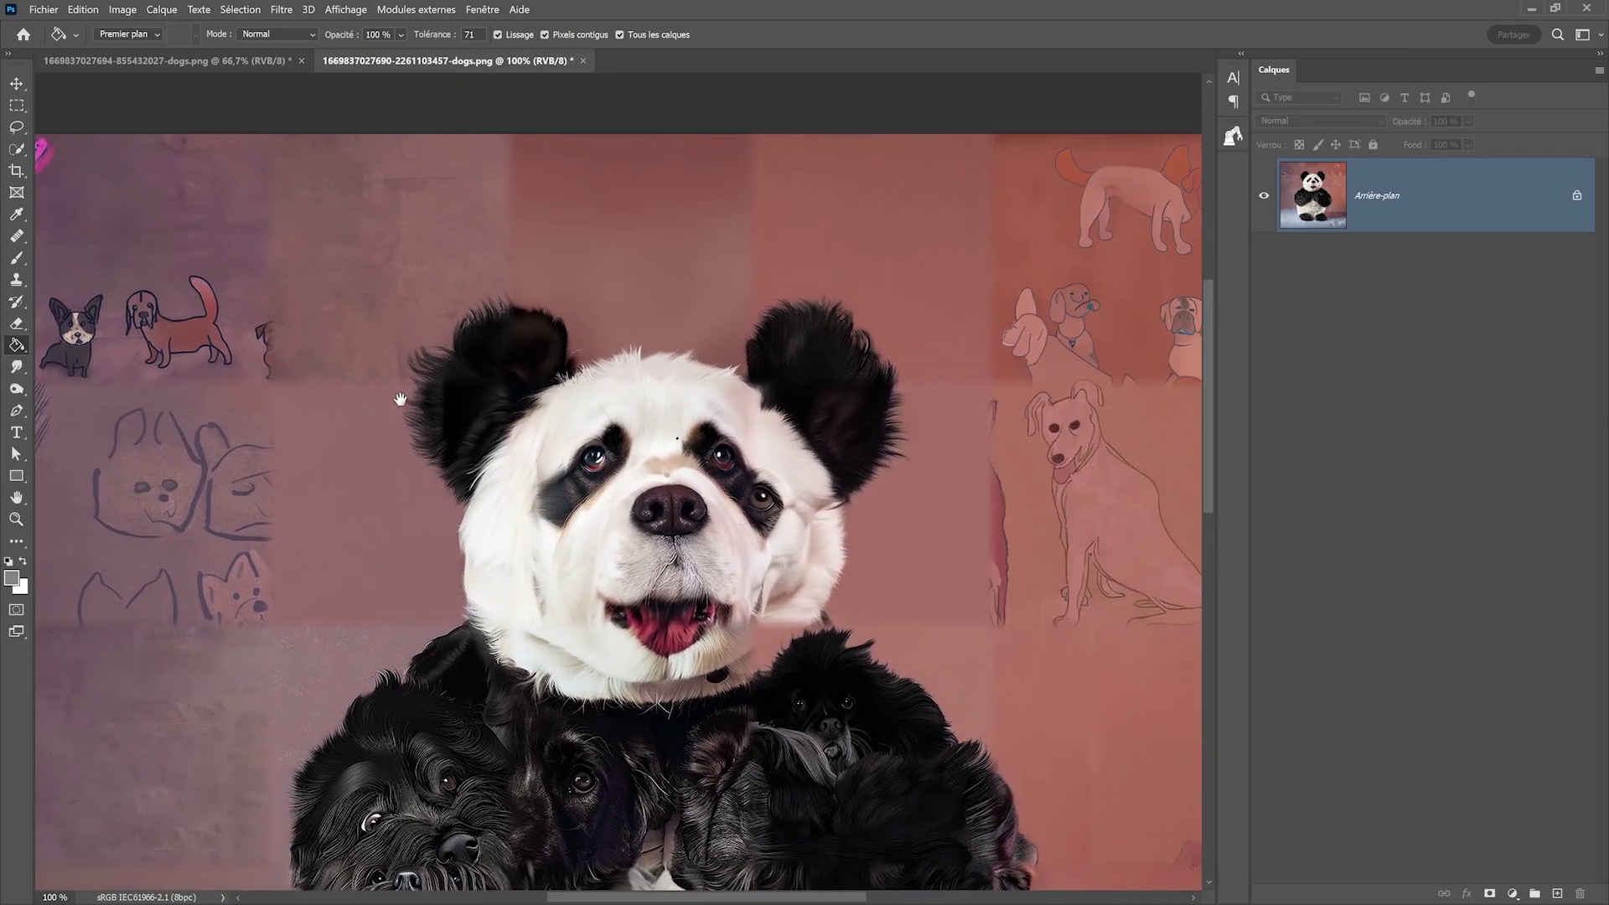
scroll(549, 395, right, 2)
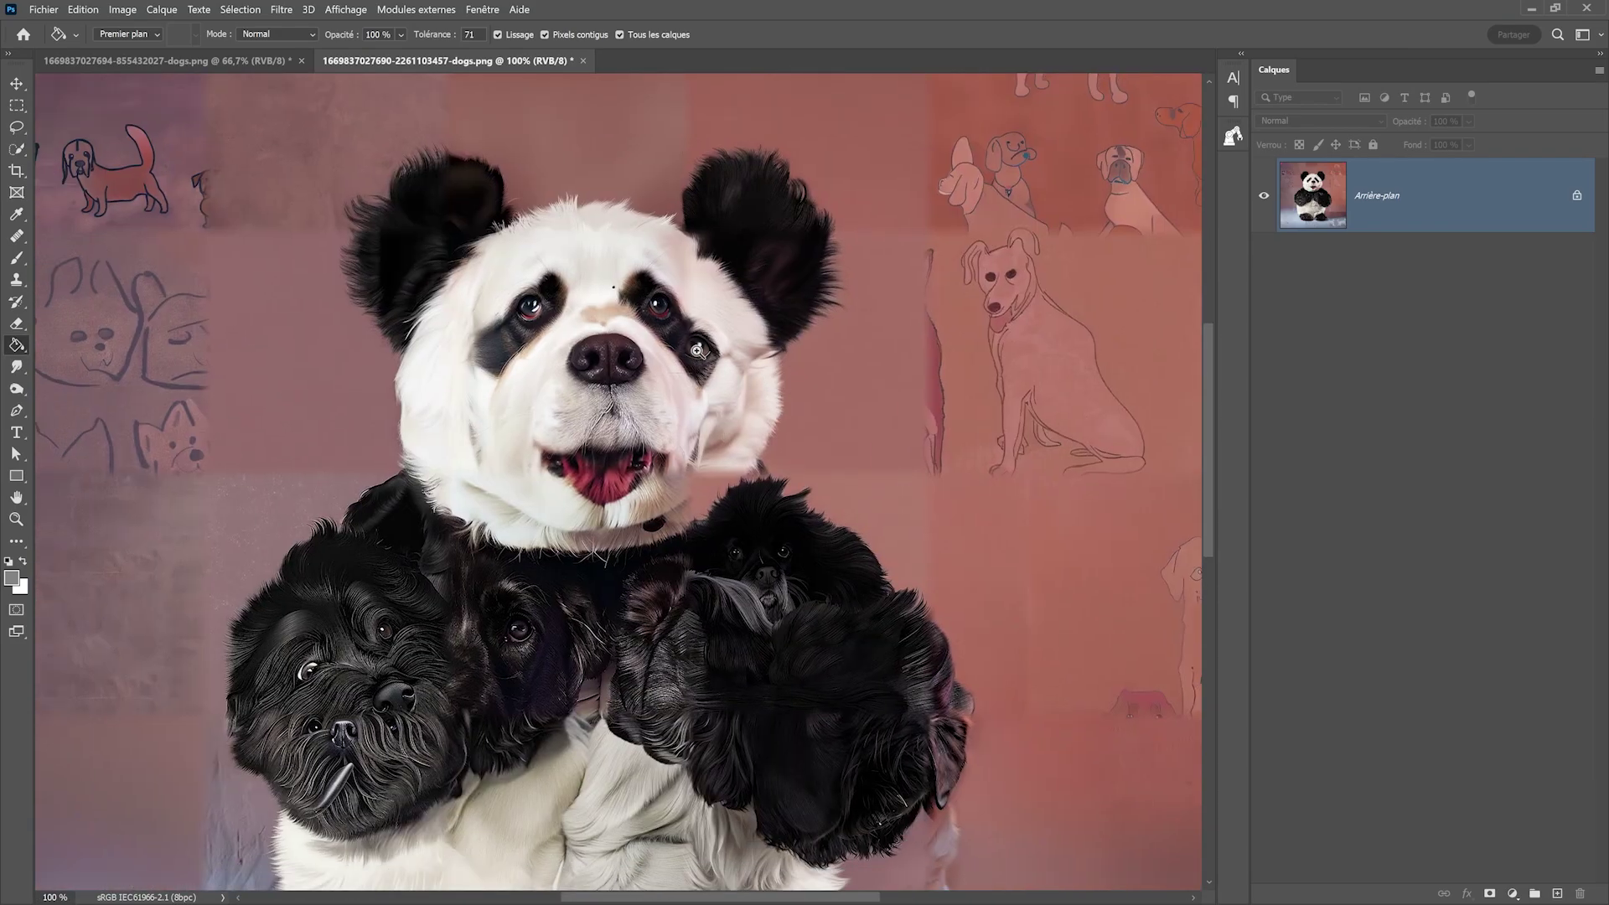
scroll(654, 503, up, 2)
scroll(671, 469, up, 1)
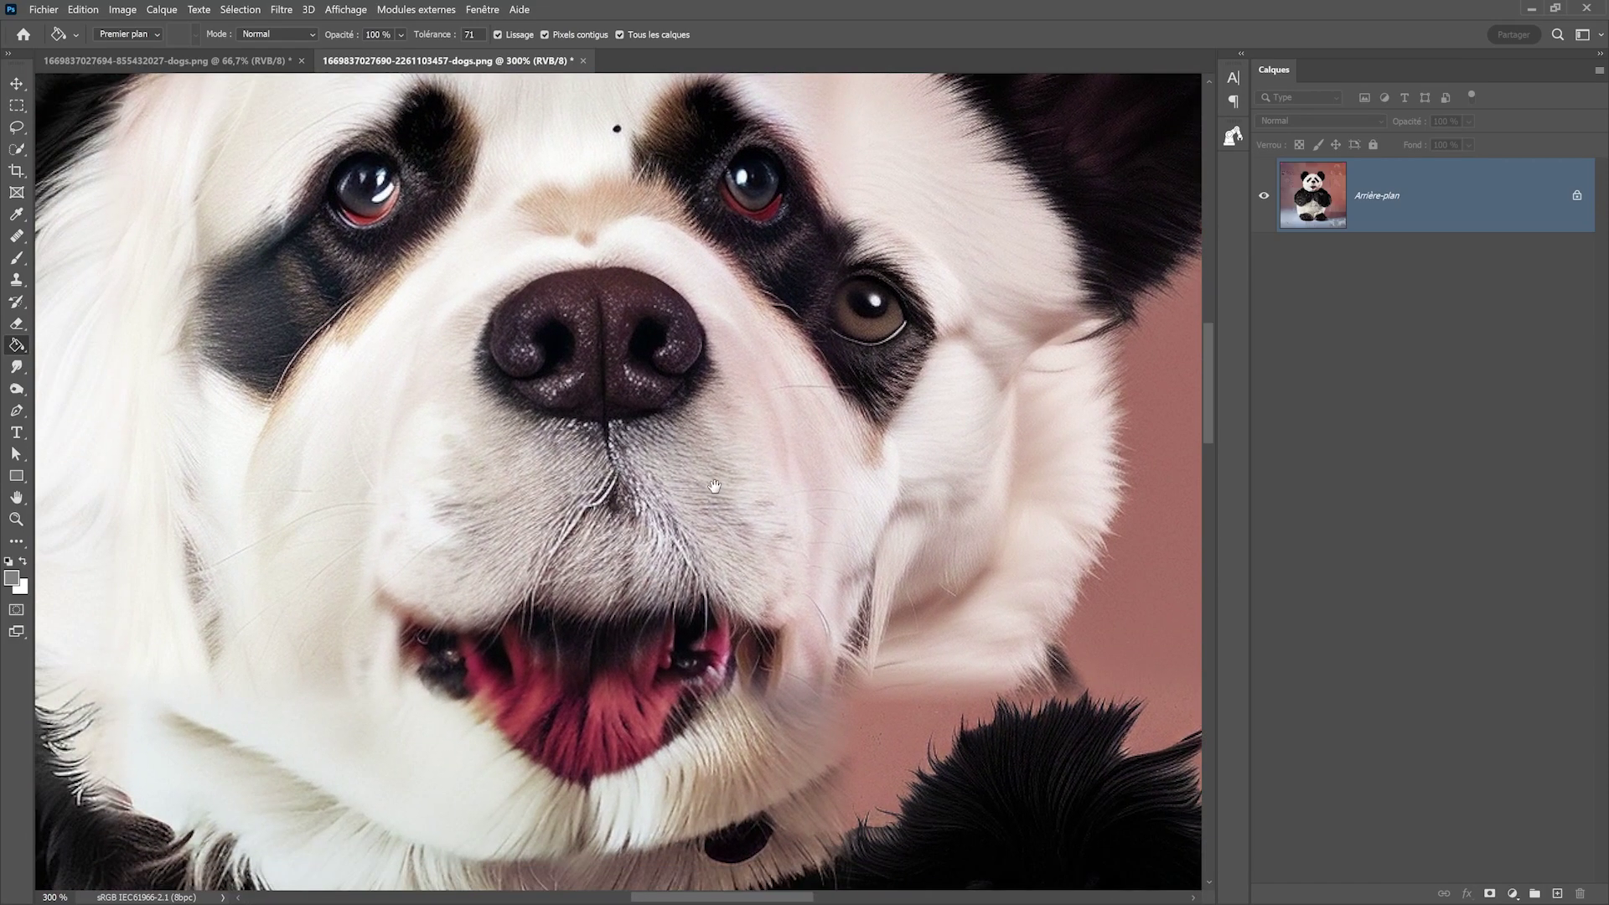
scroll(708, 531, down, 2)
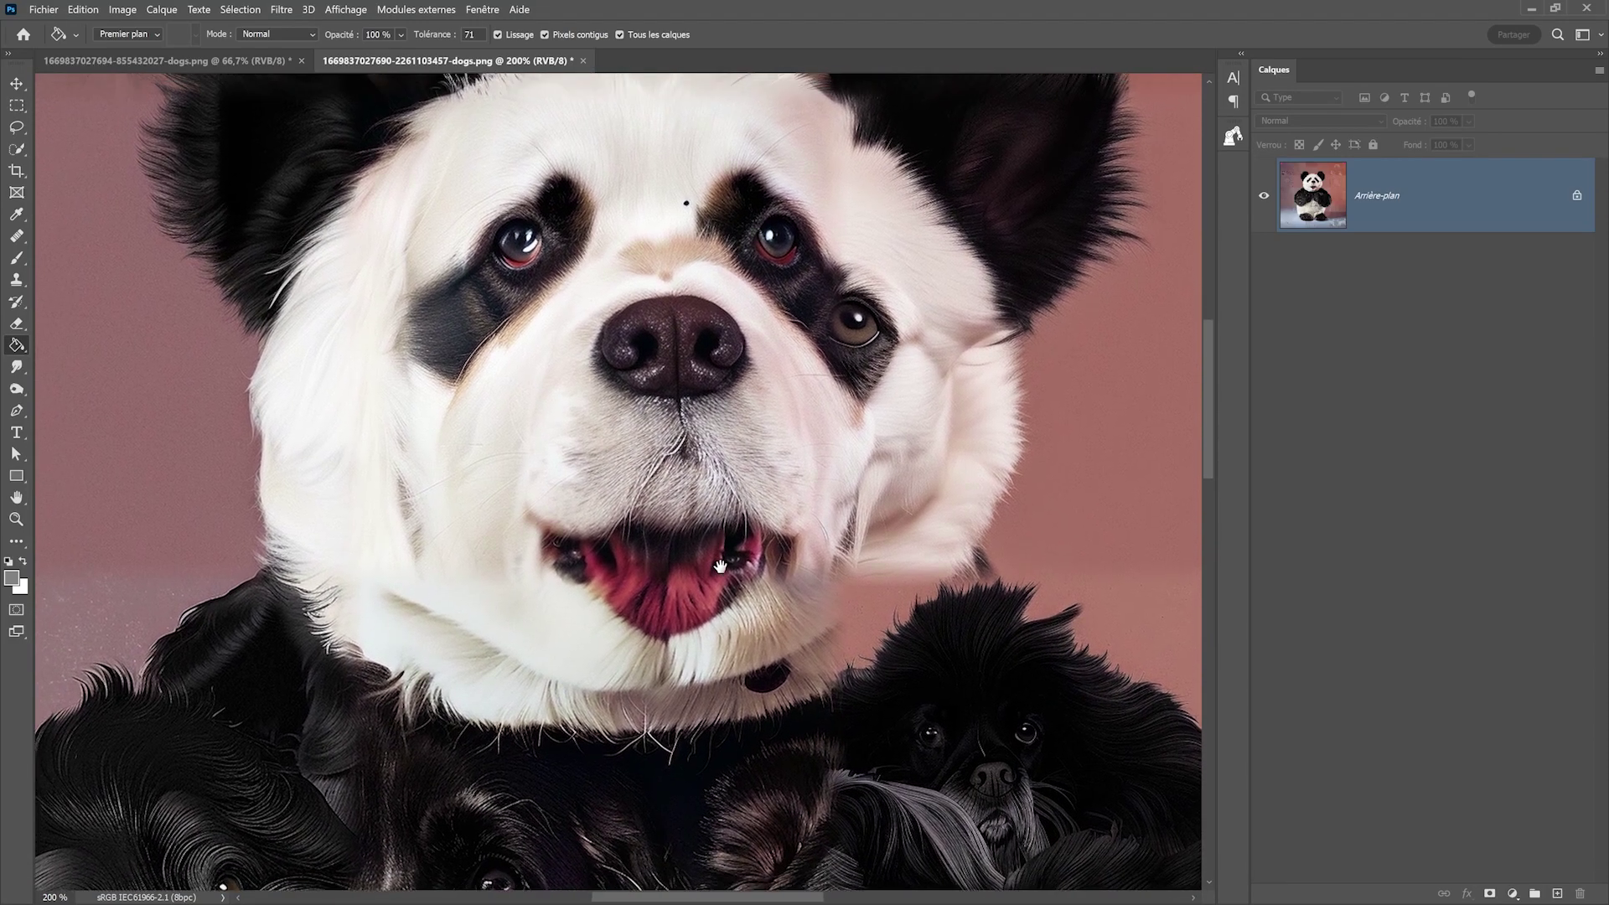
scroll(712, 545, up, 2)
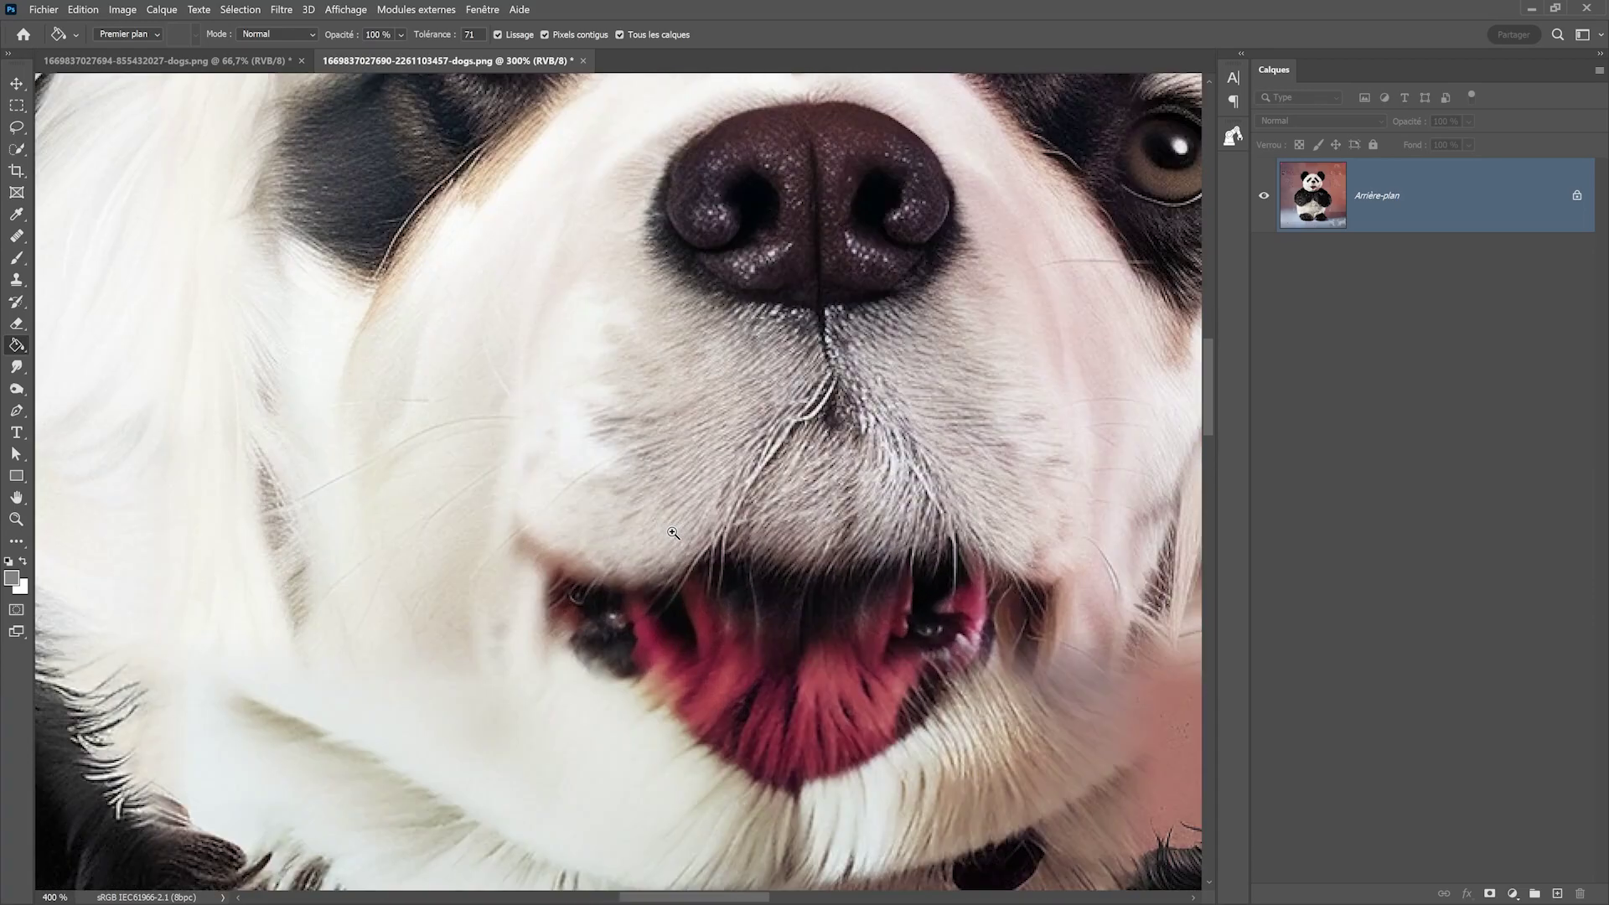
scroll(679, 565, up, 2)
scroll(673, 572, up, 1)
drag(673, 572, 757, 330)
scroll(757, 330, up, 1)
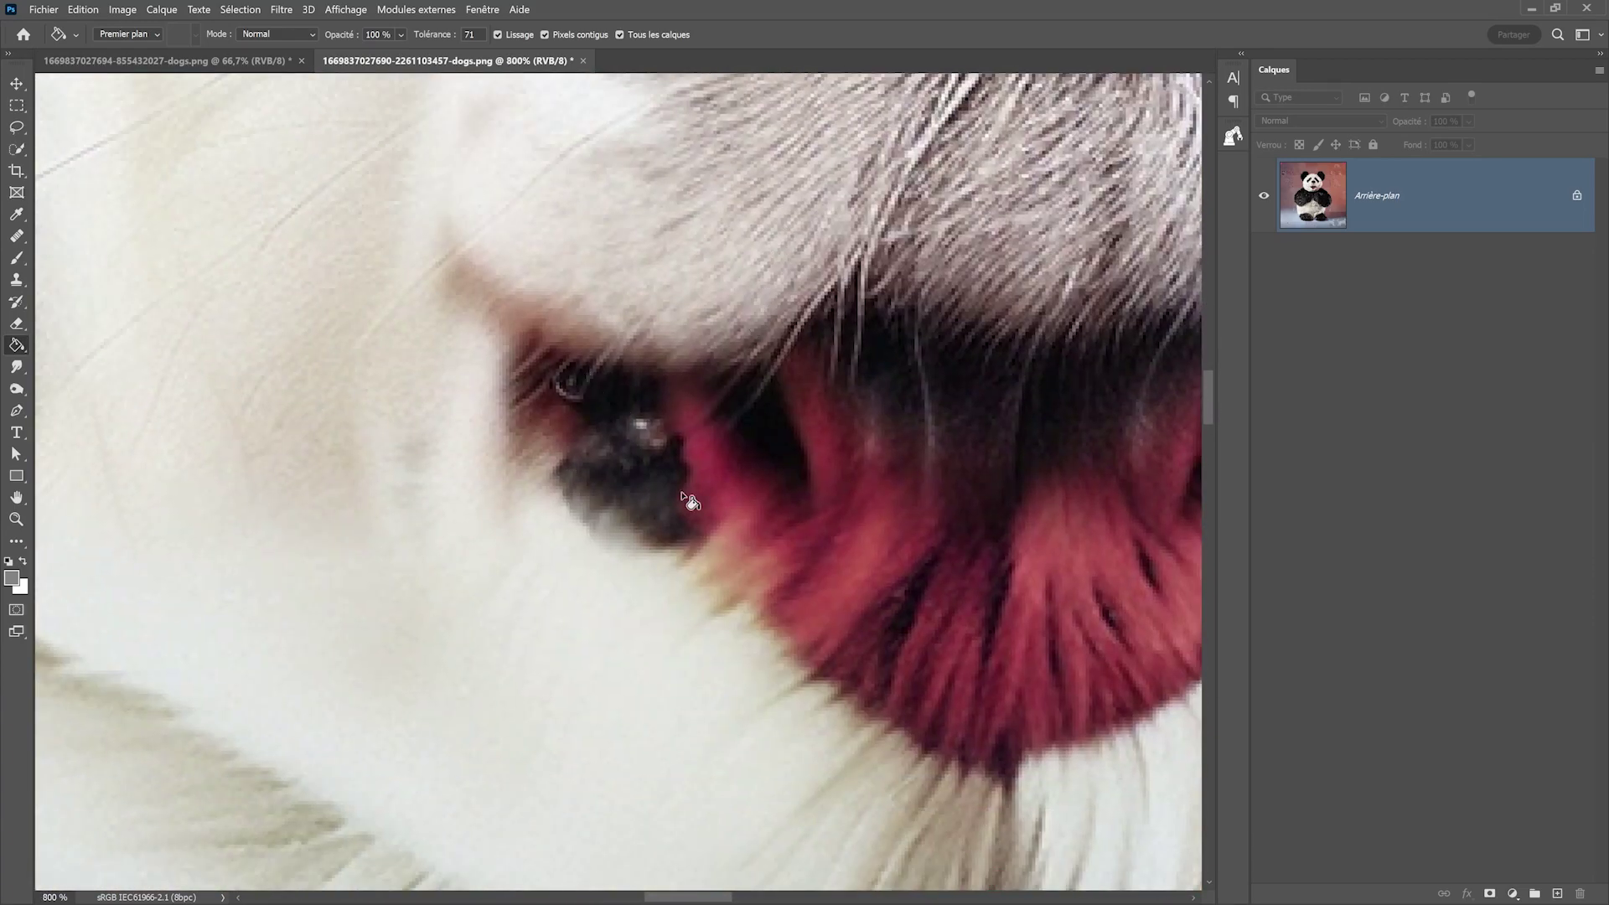
Step: Zoom in and out over the mashup's dog-head body and feet
scroll(720, 467, down, 2)
scroll(720, 468, down, 1)
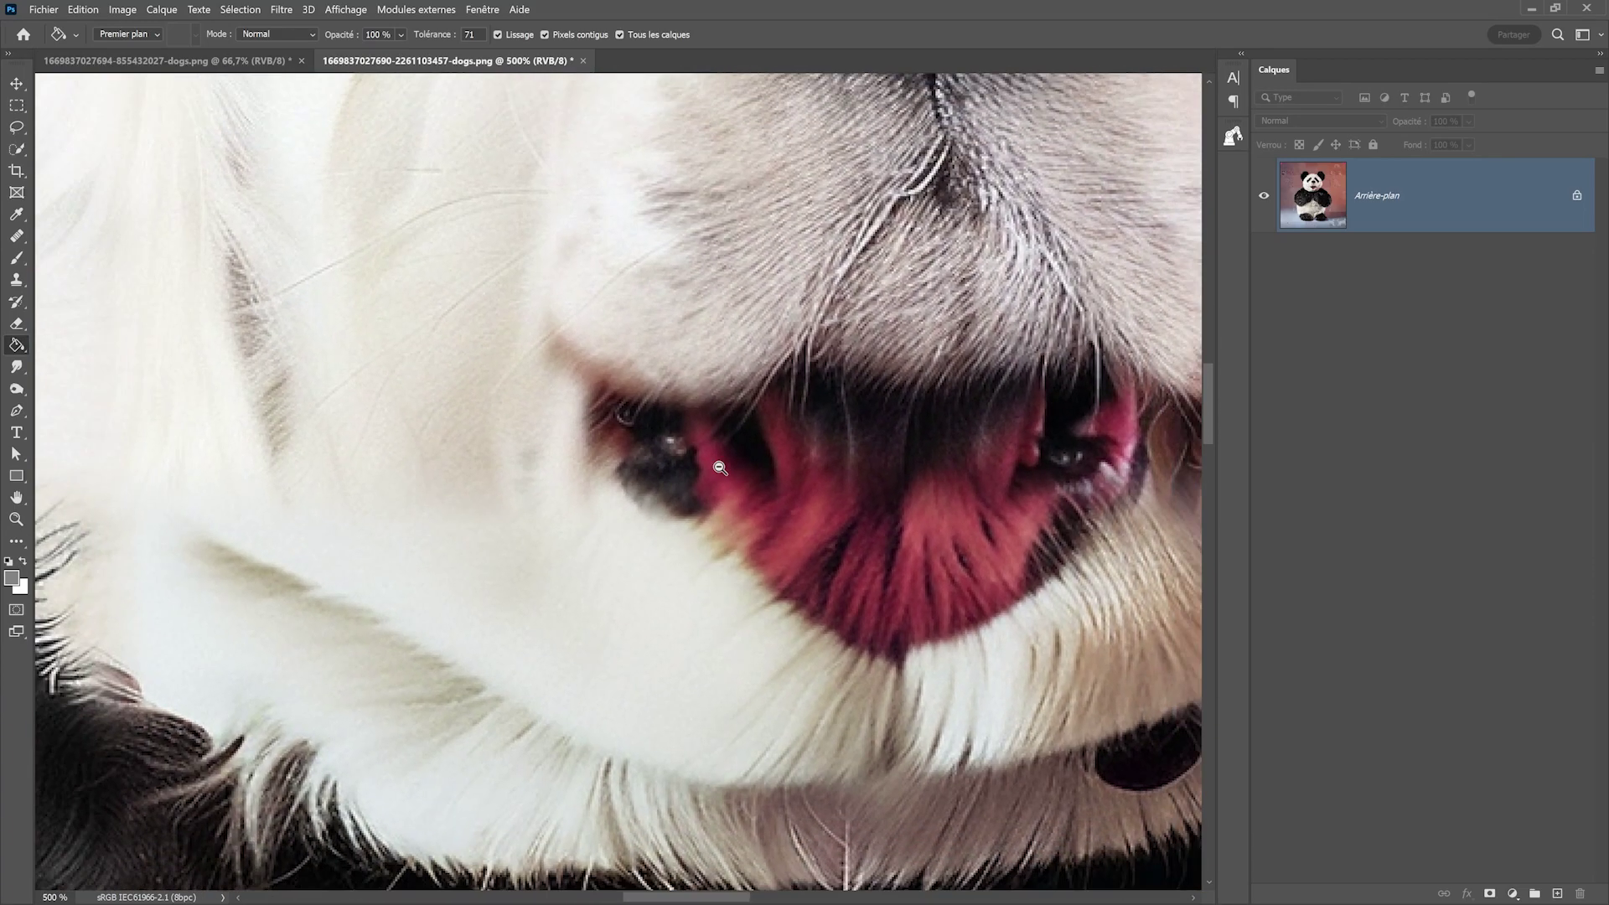
scroll(720, 468, down, 3)
scroll(960, 470, up, 3)
scroll(960, 470, down, 1)
scroll(889, 499, down, 1)
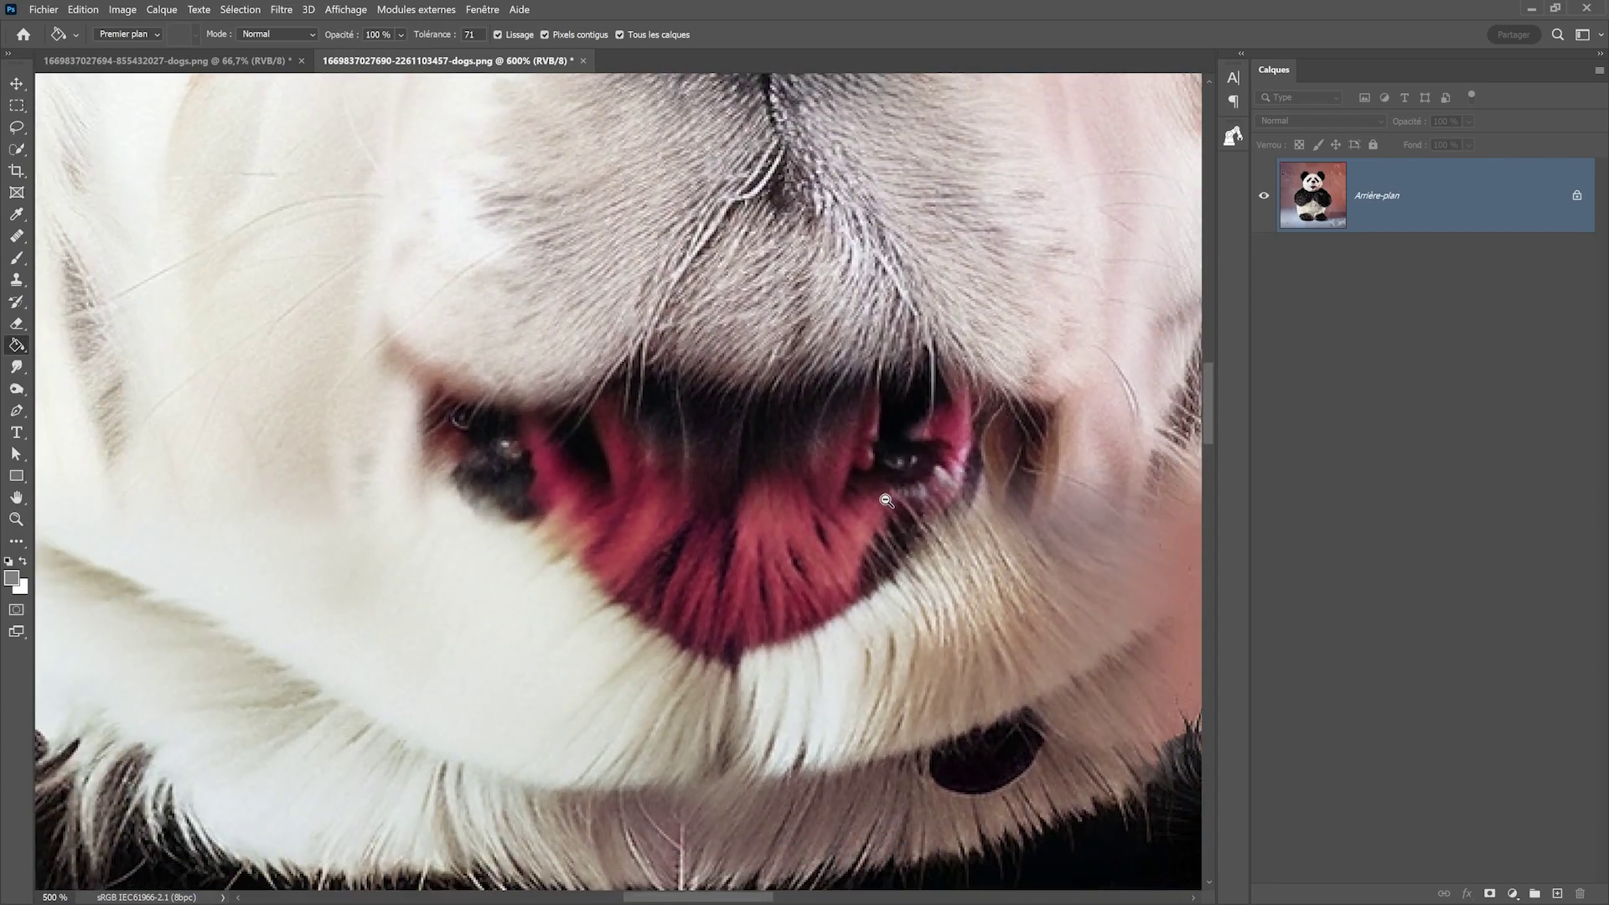
scroll(889, 498, down, 2)
scroll(886, 500, down, 1)
scroll(886, 501, down, 3)
scroll(748, 503, up, 1)
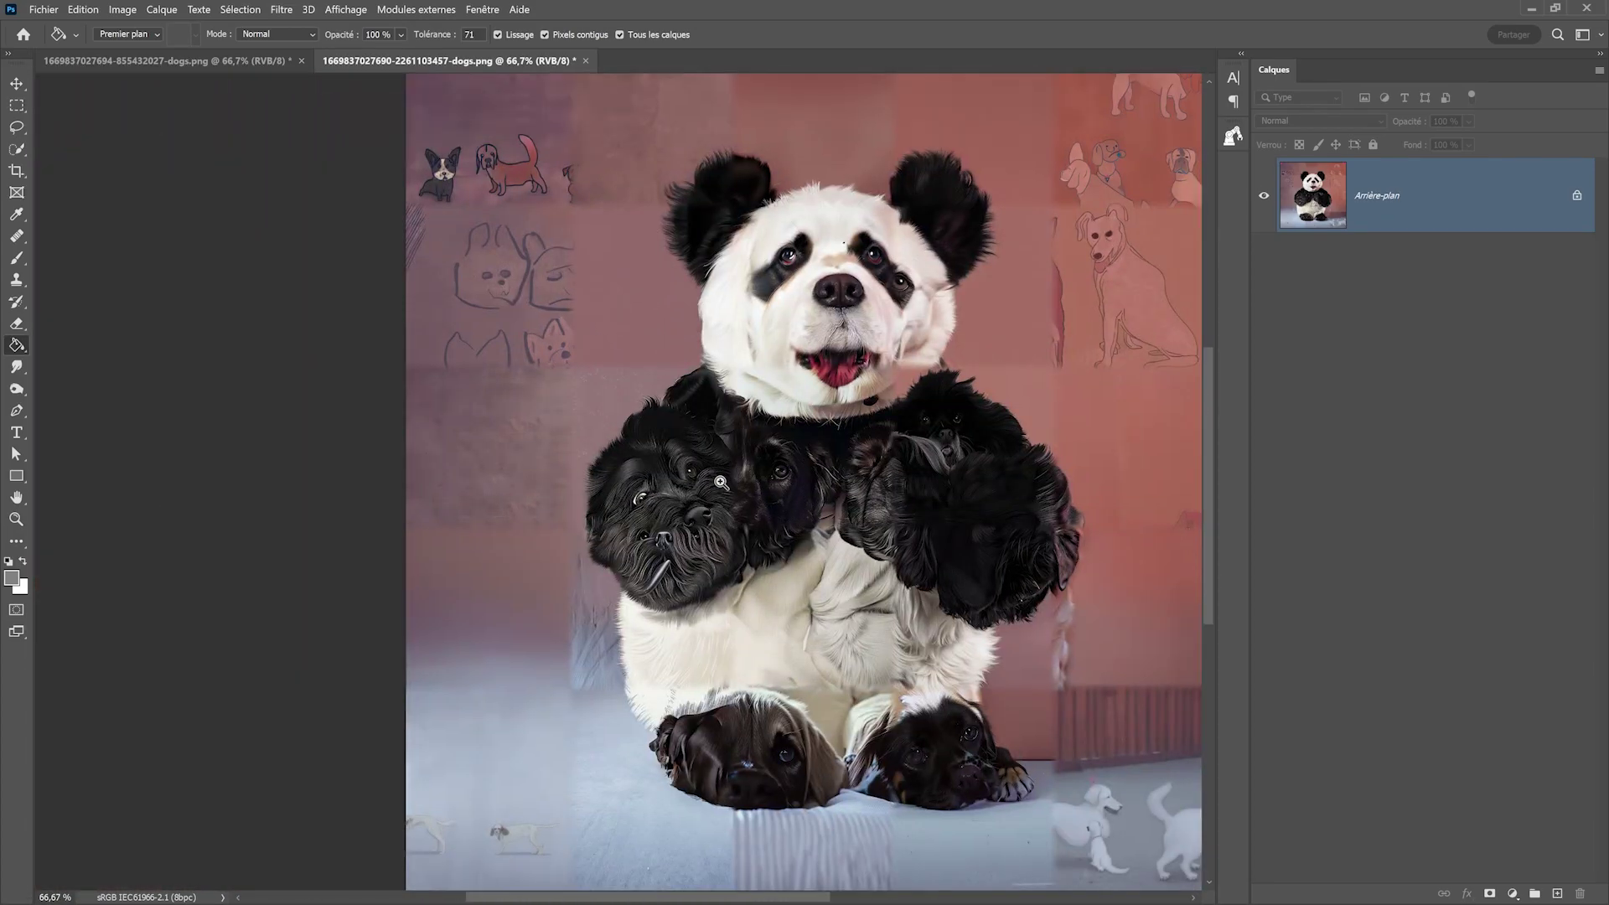
scroll(748, 502, up, 3)
scroll(749, 417, up, 1)
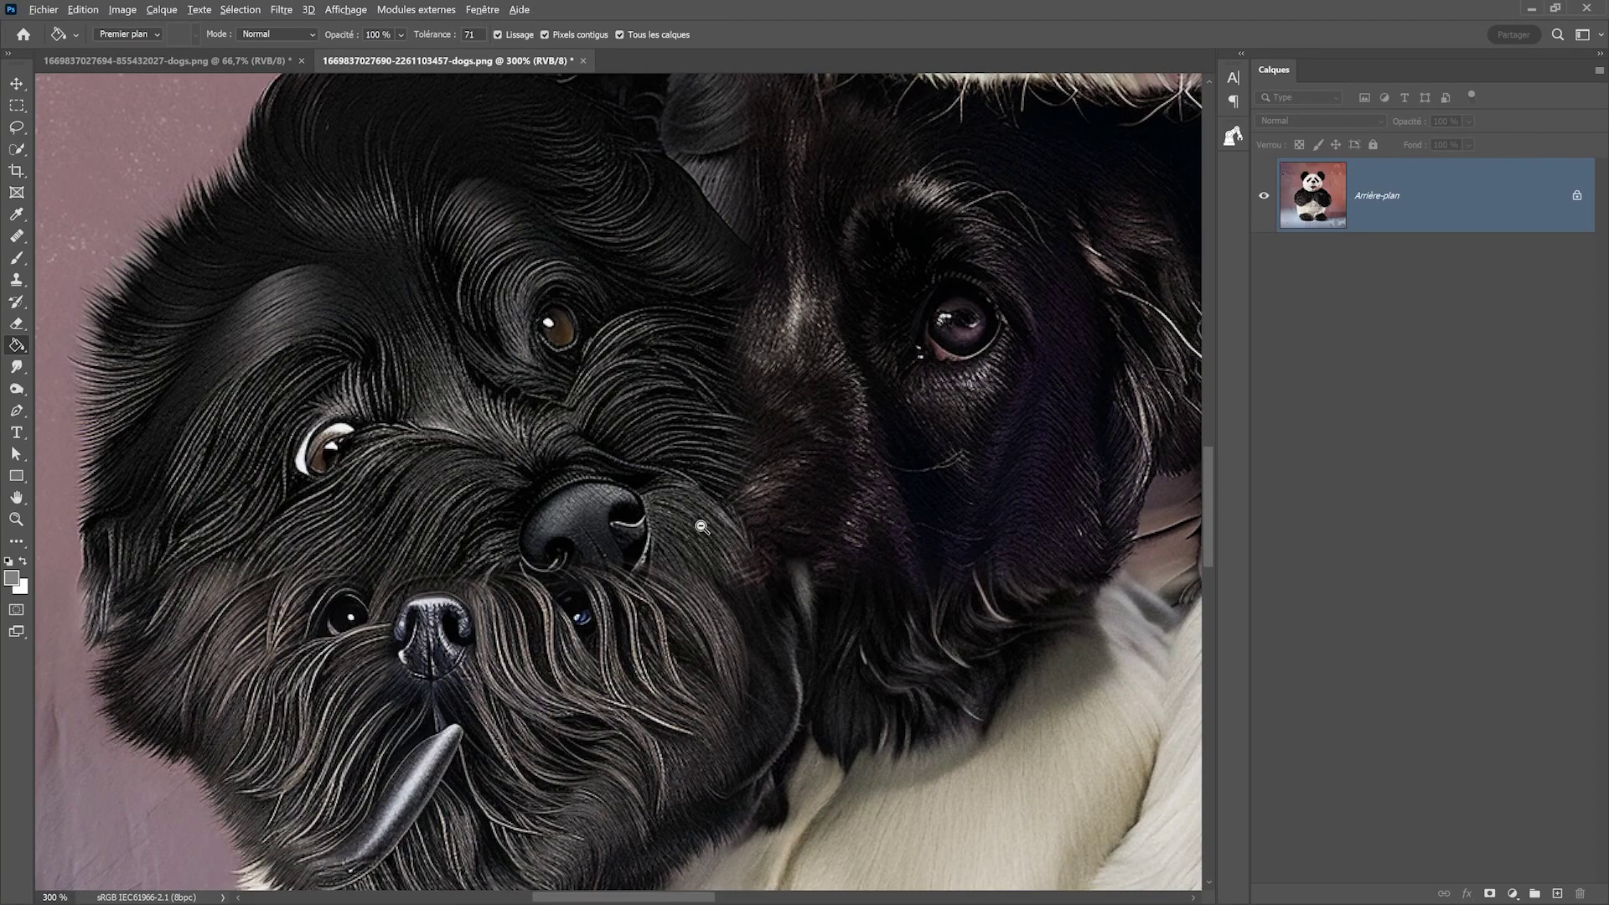
scroll(704, 514, down, 3)
scroll(657, 626, up, 3)
scroll(657, 626, up, 1)
scroll(662, 621, down, 2)
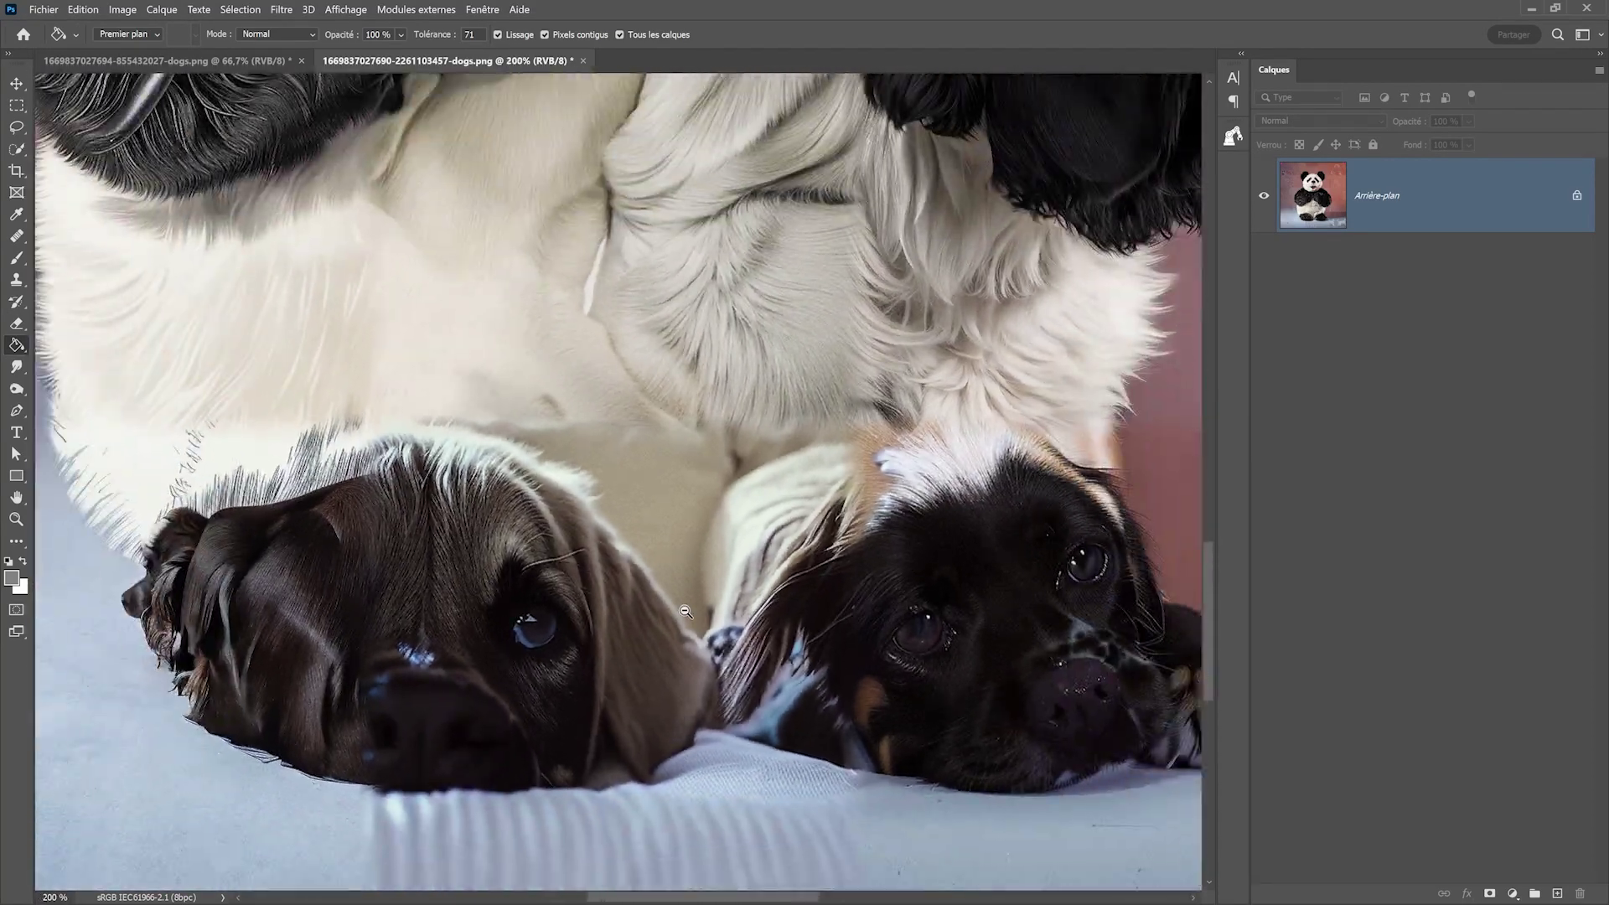
scroll(687, 603, down, 1)
scroll(716, 591, down, 1)
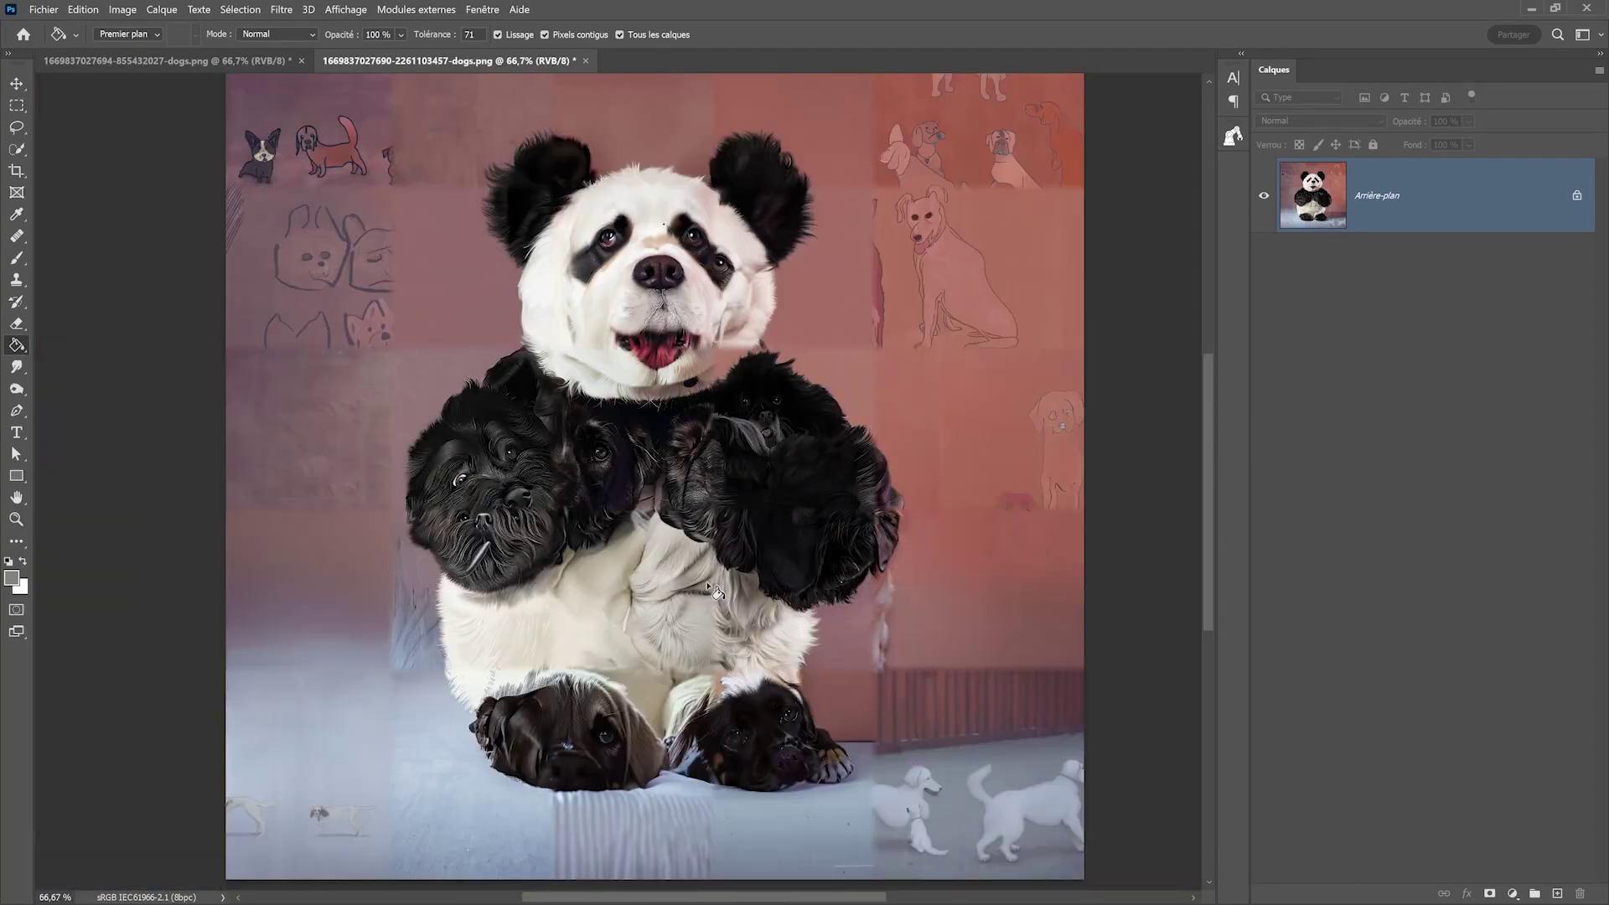